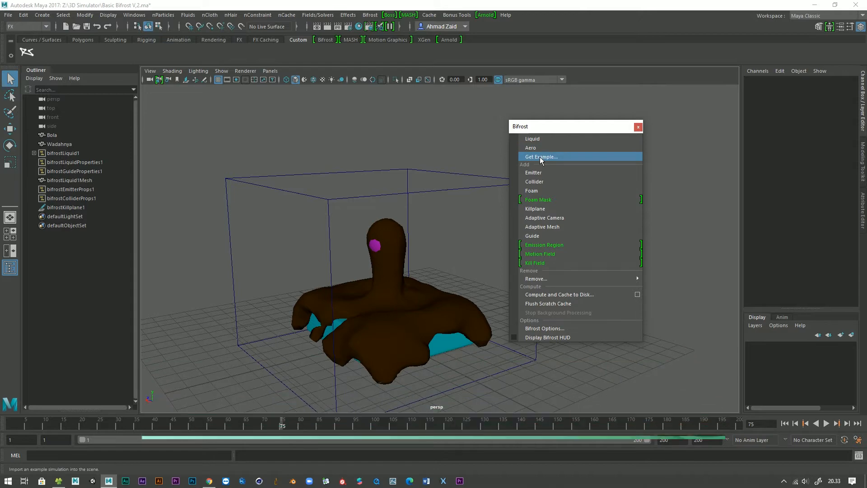
# Open the Bifrost example library and preview sample scenes such as bridgeFall, milkPour, propellerTank, waterfall, tsunamiCollide and wavePaddleShoreline, without importing any.
pyautogui.click(540, 156)
pyautogui.moveTo(490, 97)
pyautogui.mouseDown()
pyautogui.moveTo(397, 107)
pyautogui.moveTo(349, 123)
pyautogui.moveTo(456, 91)
pyautogui.moveTo(478, 94)
pyautogui.mouseUp()
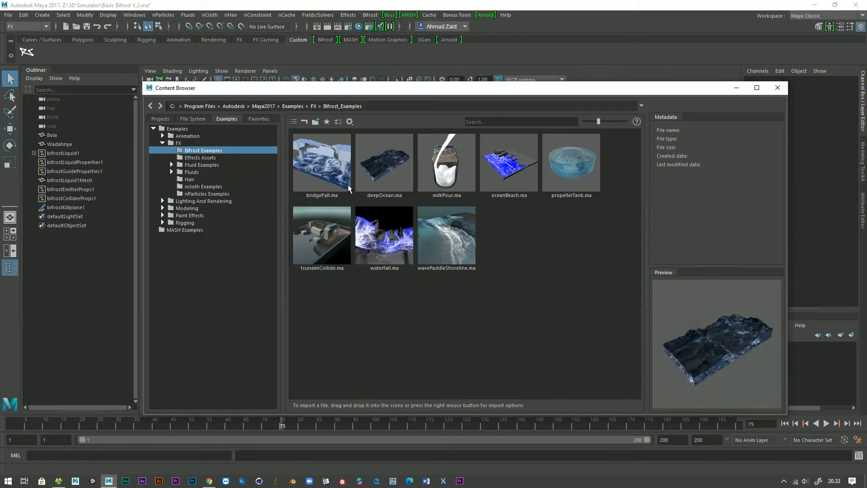
pyautogui.click(334, 179)
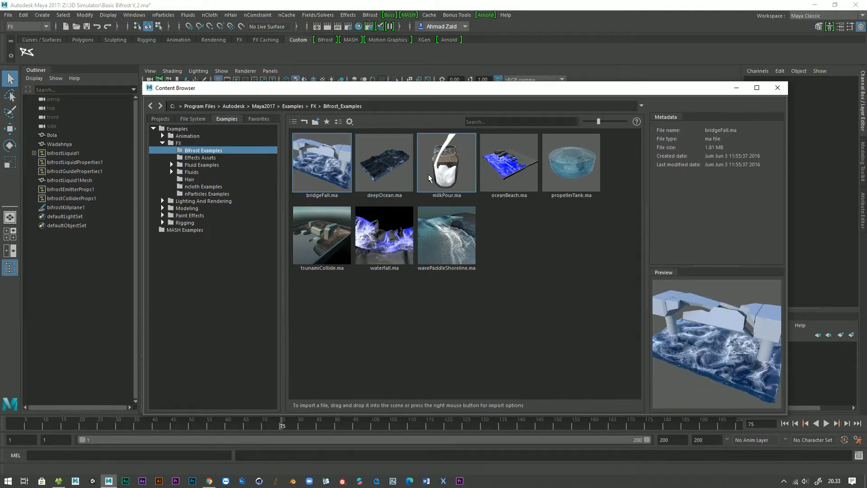
pyautogui.click(390, 176)
pyautogui.click(450, 175)
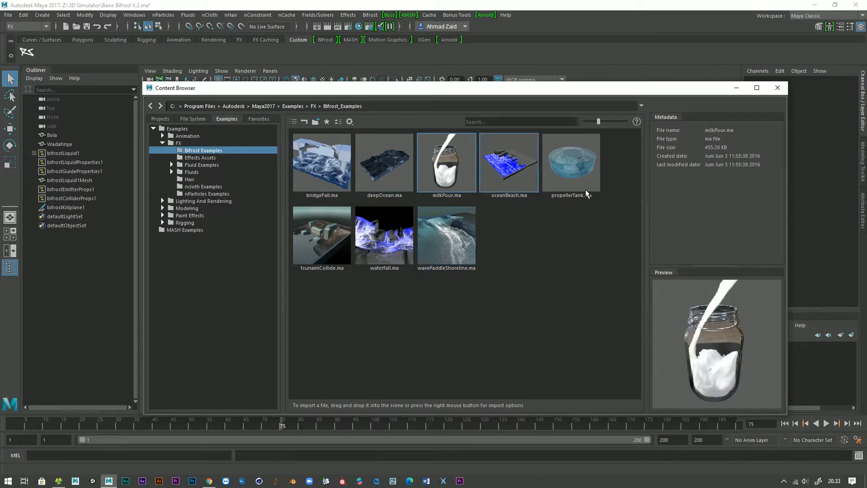
pyautogui.click(570, 168)
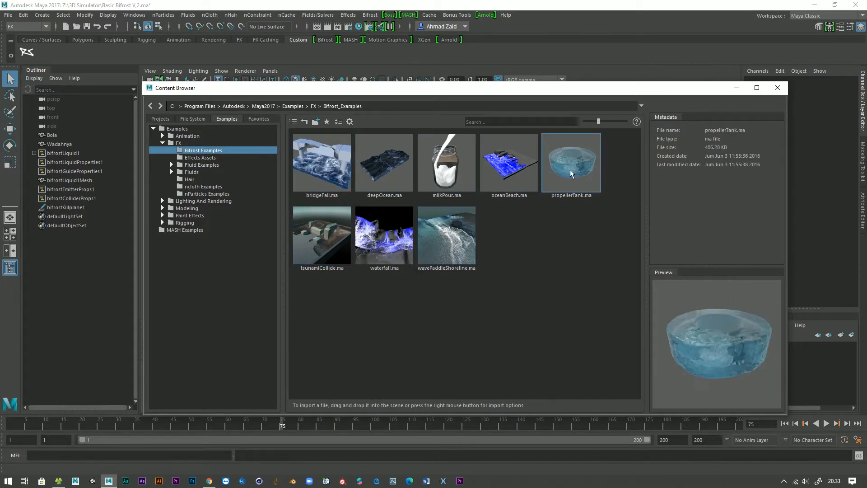
pyautogui.click(449, 236)
pyautogui.click(385, 249)
pyautogui.click(336, 251)
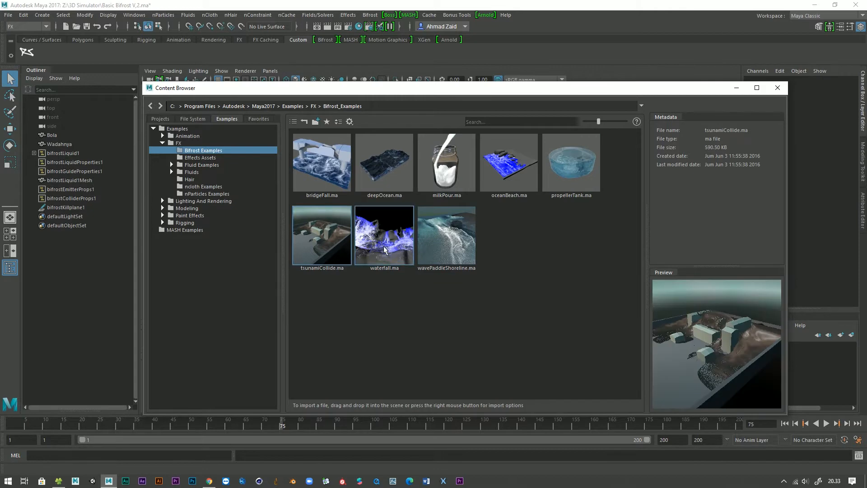
pyautogui.click(379, 253)
pyautogui.click(321, 244)
pyautogui.click(393, 255)
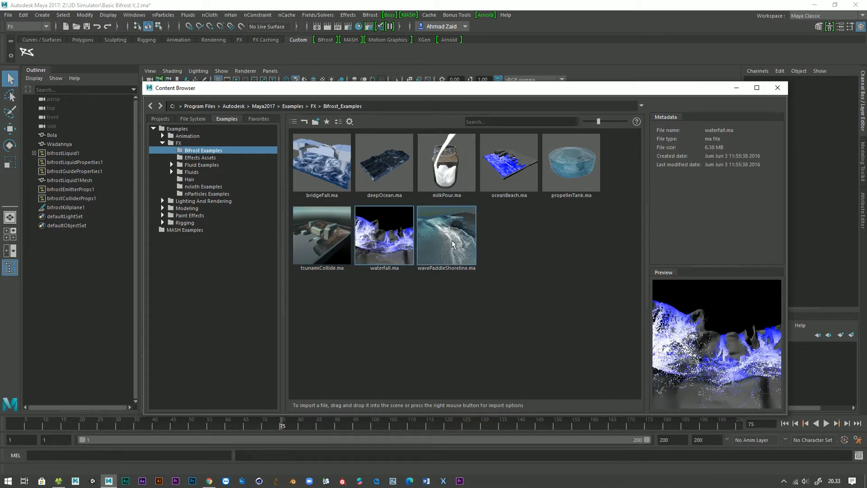
pyautogui.click(463, 257)
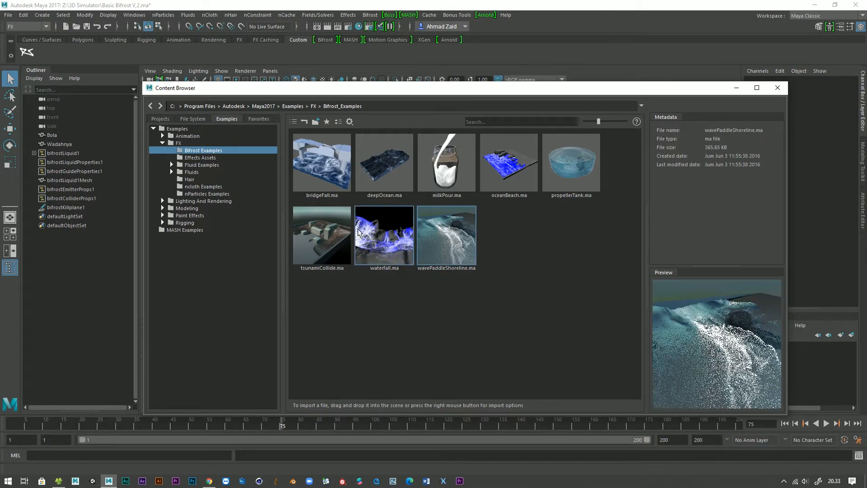
pyautogui.click(318, 246)
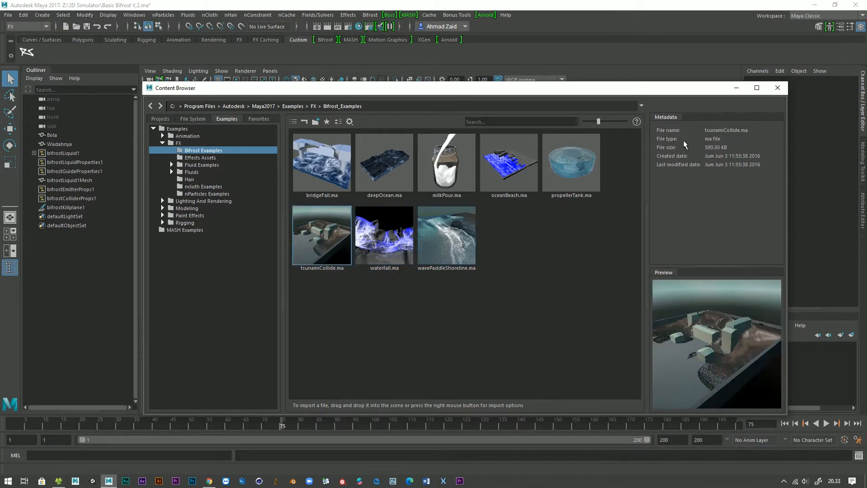
pyautogui.click(777, 88)
# Close the floating Bifrost command list to clear the 3D view.
pyautogui.keyDown('alt'); pyautogui.moveTo(635, 356); pyautogui.dragTo(472, 339); pyautogui.keyUp('alt')
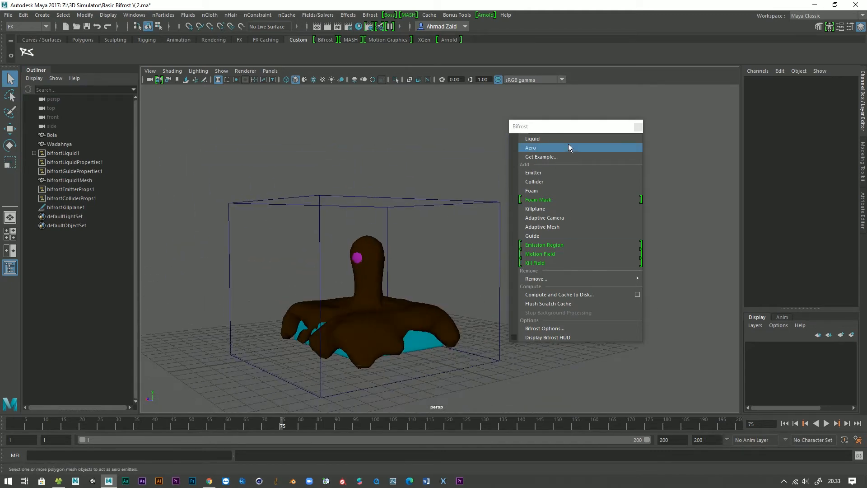
pyautogui.moveTo(561, 130); pyautogui.dragTo(602, 124)
pyautogui.click(681, 121)
pyautogui.keyDown('alt'); pyautogui.moveTo(555, 211); pyautogui.dragTo(524, 188); pyautogui.keyUp('alt')
pyautogui.keyDown('alt'); pyautogui.moveTo(524, 188); pyautogui.dragTo(538, 280, button='right'); pyautogui.keyUp('alt')
pyautogui.keyDown('alt'); pyautogui.moveTo(530, 273); pyautogui.dragTo(551, 265, button='middle'); pyautogui.keyUp('alt')
pyautogui.keyDown('alt'); pyautogui.moveTo(552, 267); pyautogui.dragTo(535, 215); pyautogui.keyUp('alt')
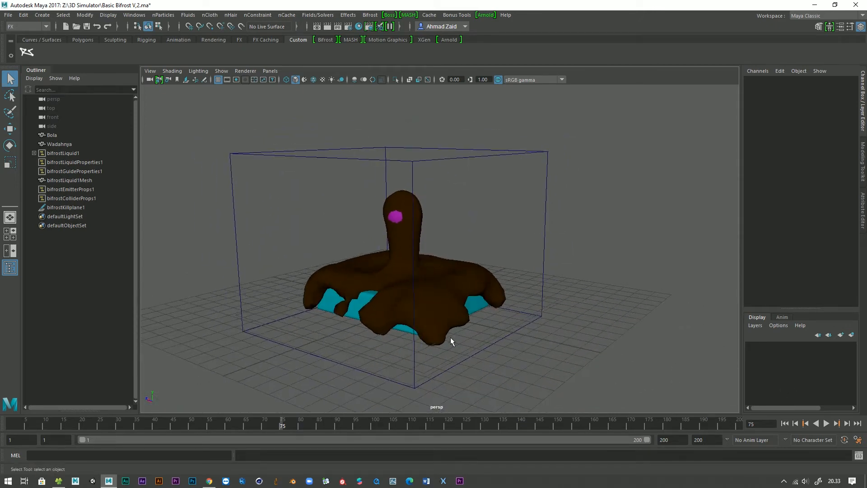
pyautogui.keyDown('alt'); pyautogui.moveTo(462, 326); pyautogui.dragTo(415, 356); pyautogui.keyUp('alt')
pyautogui.click(370, 15)
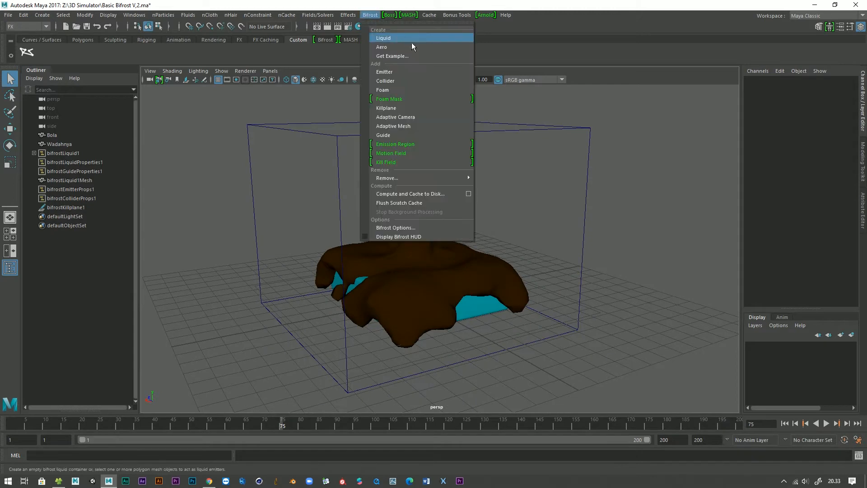
pyautogui.click(632, 262)
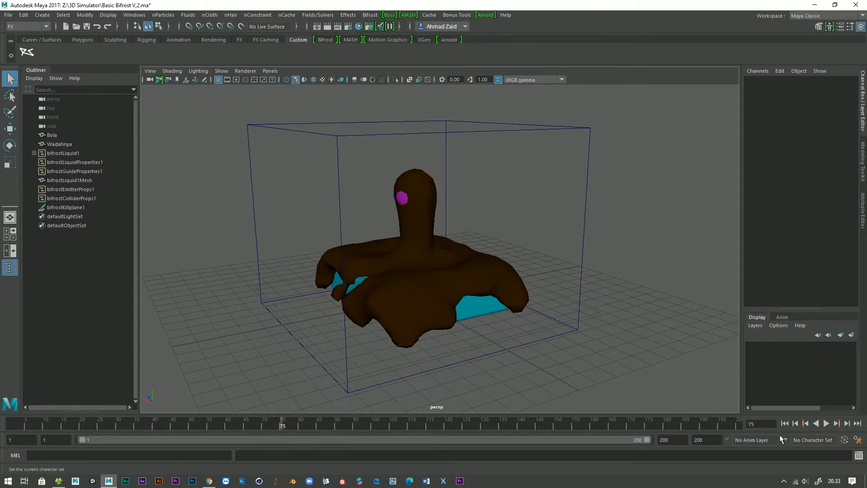
# Play the liquid simulation over the container and stop it at about frame 23.
pyautogui.click(827, 422)
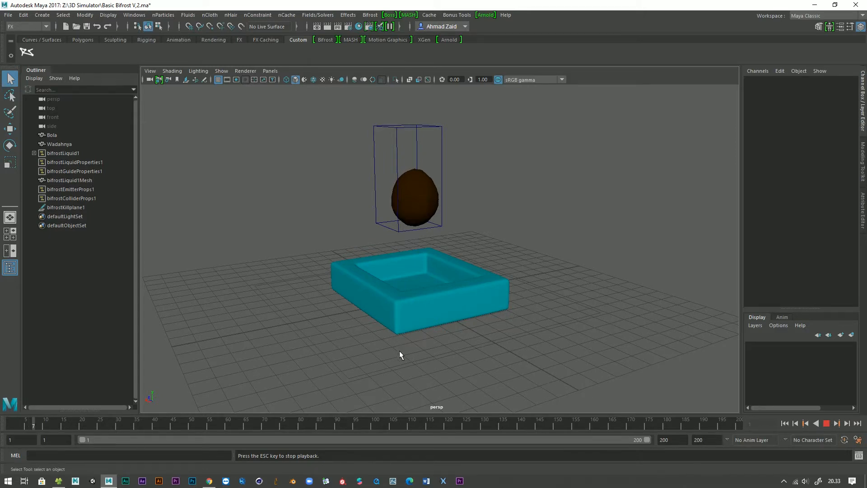
pyautogui.keyDown('alt'); pyautogui.moveTo(343, 352); pyautogui.dragTo(342, 349); pyautogui.keyUp('alt')
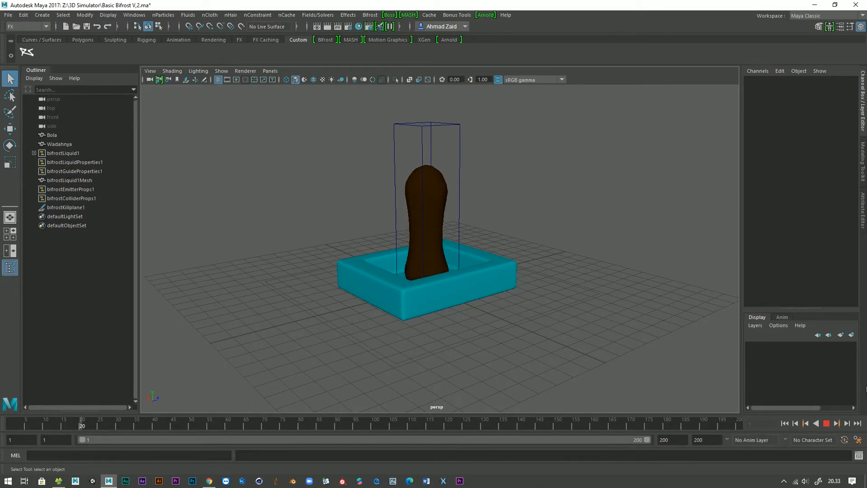
pyautogui.click(827, 424)
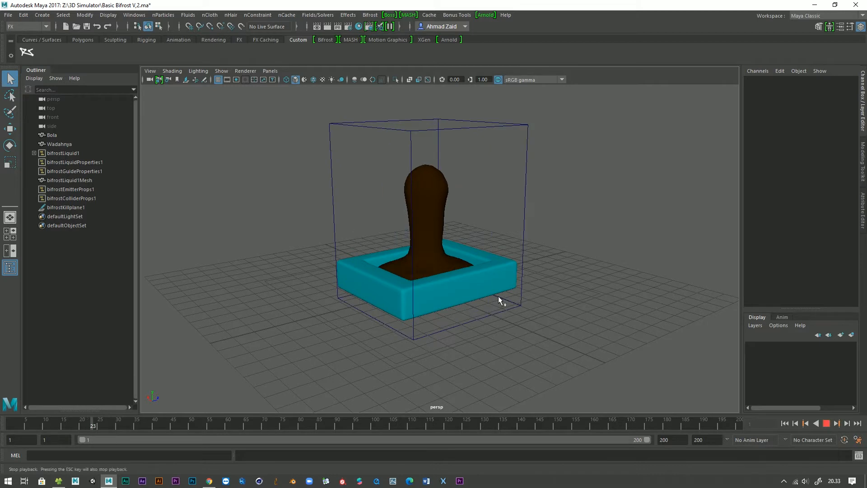
# Save the current scene and start a new empty scene.
pyautogui.hotkey('ctrl', 's')
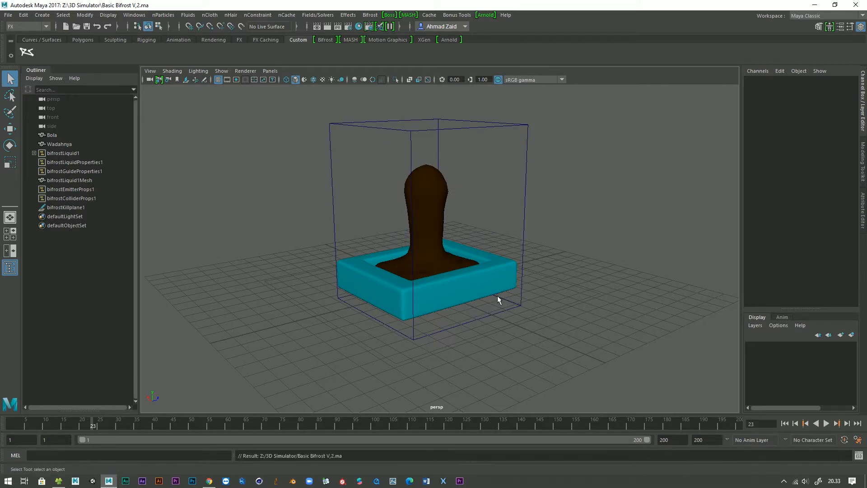
pyautogui.click(8, 15)
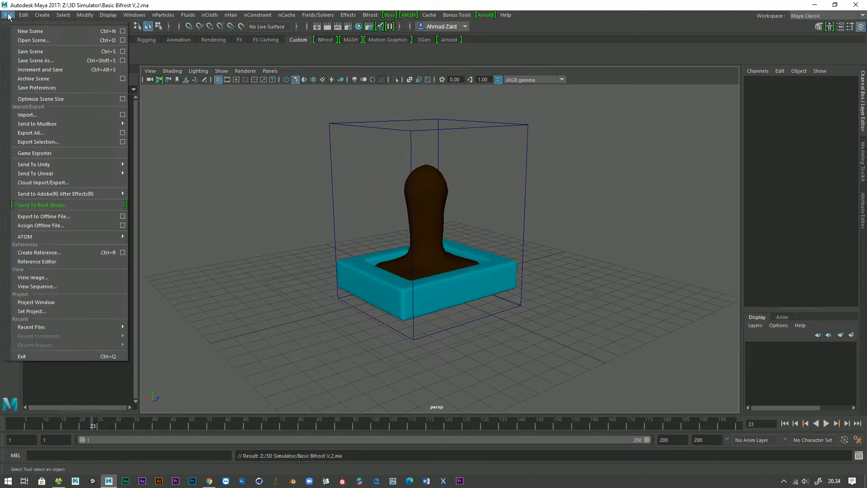
pyautogui.click(40, 34)
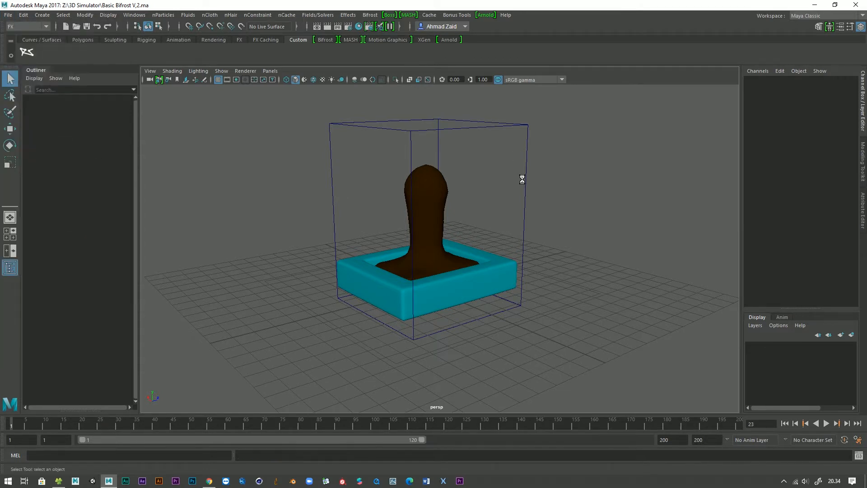
pyautogui.keyDown('alt'); pyautogui.moveTo(608, 181); pyautogui.dragTo(486, 232); pyautogui.keyUp('alt')
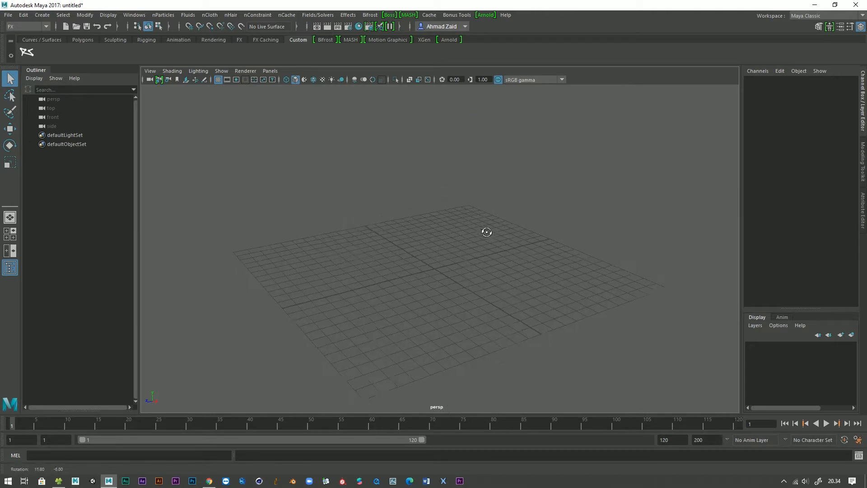
# Create a polygon cube at the grid origin and scale it uniformly to about 4.8.
pyautogui.click(83, 40)
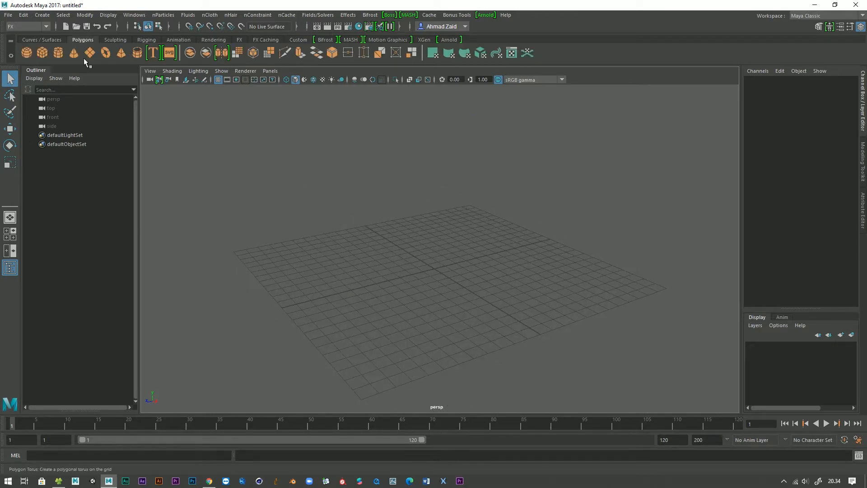
pyautogui.click(42, 53)
pyautogui.keyDown('alt'); pyautogui.moveTo(300, 183); pyautogui.dragTo(487, 270); pyautogui.keyUp('alt')
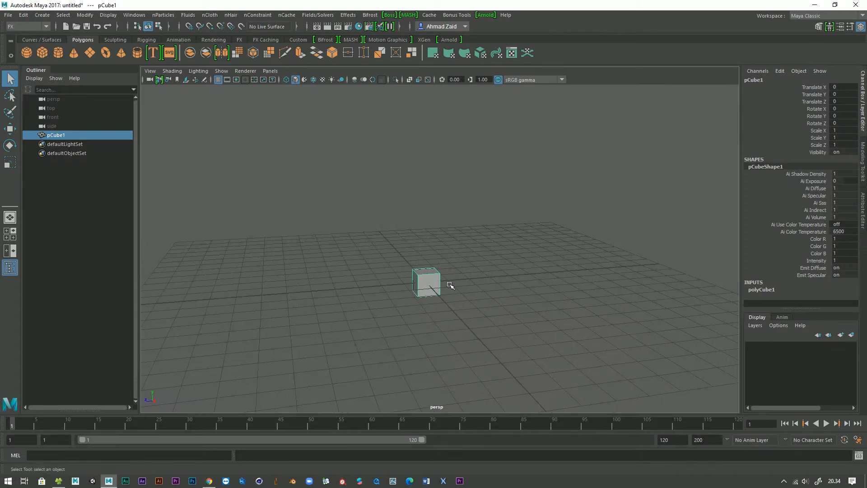
pyautogui.press('r')
pyautogui.moveTo(478, 284); pyautogui.dragTo(499, 285, button='middle')
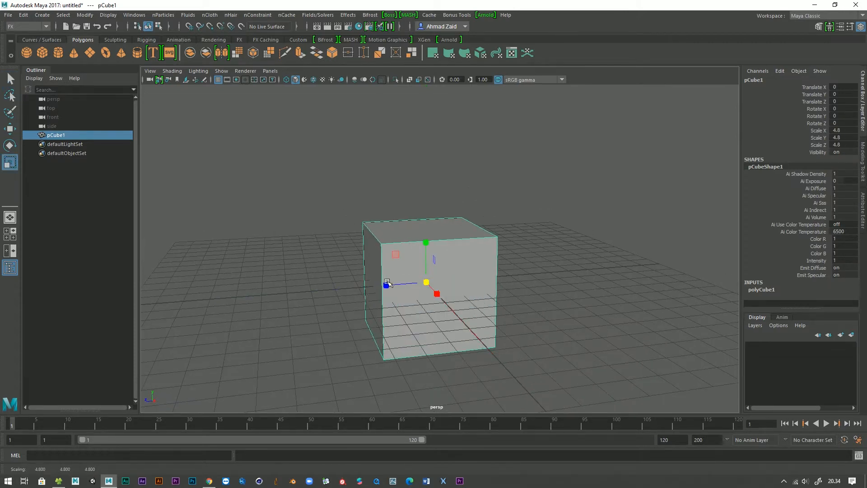
# Flatten the cube to a scale of about X 5.37, Y 1.74, Z 7.28 and raise it to about Y 0.83.
pyautogui.moveTo(388, 283); pyautogui.dragTo(345, 286)
pyautogui.moveTo(437, 291); pyautogui.dragTo(388, 286)
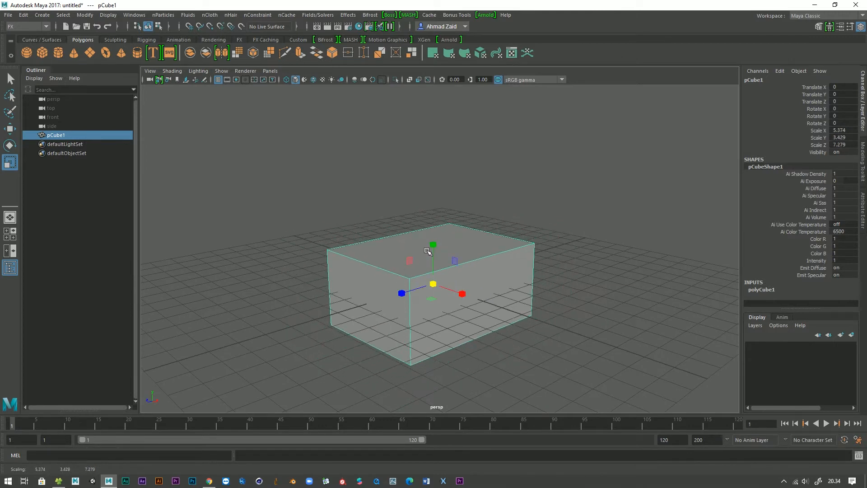
pyautogui.moveTo(433, 246); pyautogui.dragTo(398, 264)
pyautogui.press('w')
# Extrude the box's top face and scale the new face inward to about 0.75.
pyautogui.rightClick(398, 264)
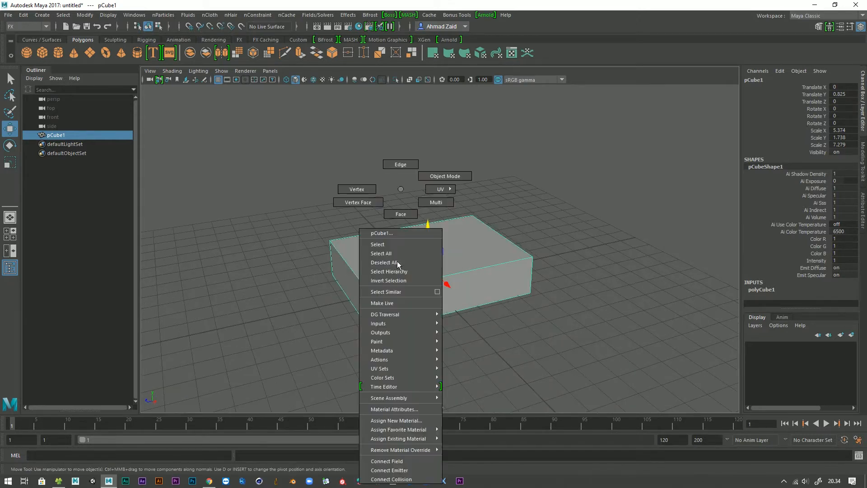
pyautogui.click(403, 222)
pyautogui.click(430, 248)
pyautogui.hotkey('ctrl', 'e')
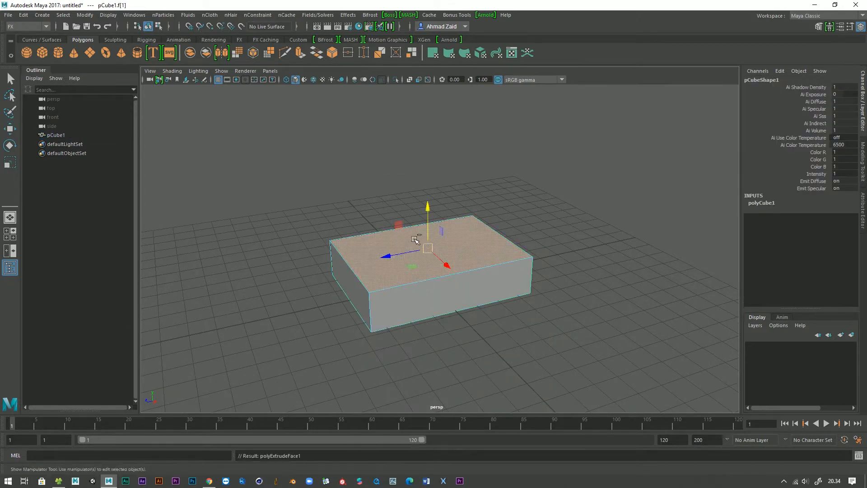
pyautogui.moveTo(428, 248); pyautogui.dragTo(419, 258)
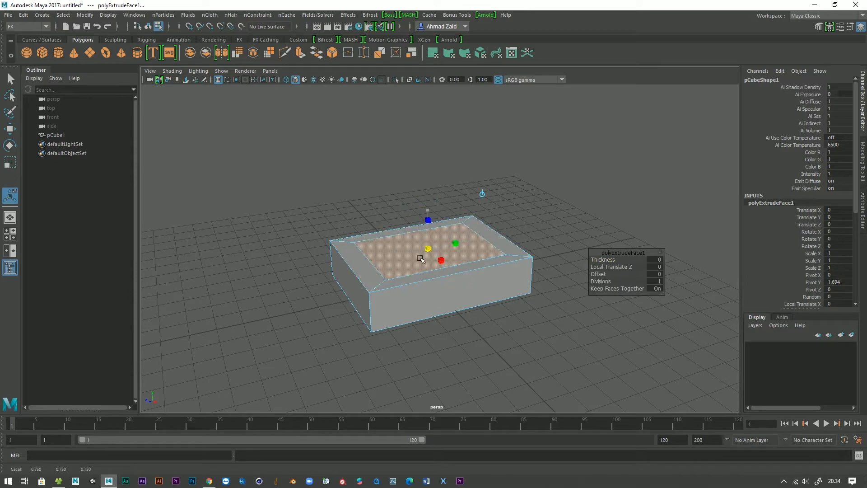
# Extrude the inner top face downward by about 1.07 to hollow the box into a container.
pyautogui.hotkey('ctrl', 'e')
pyautogui.moveTo(428, 216); pyautogui.dragTo(433, 241)
pyautogui.keyDown('alt'); pyautogui.moveTo(432, 241); pyautogui.dragTo(373, 235); pyautogui.keyUp('alt')
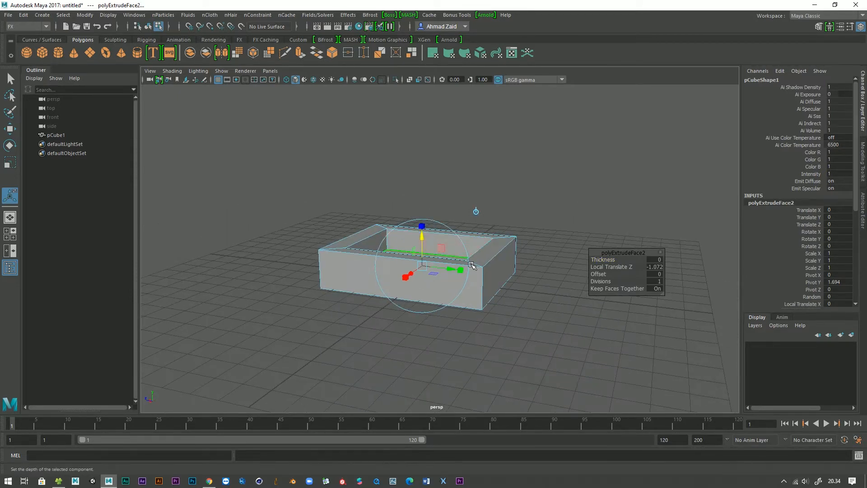
# Select all faces of the container and bevel its edges to round them.
pyautogui.doubleClick(483, 253)
pyautogui.keyDown('alt'); pyautogui.moveTo(426, 273); pyautogui.dragTo(458, 279); pyautogui.keyUp('alt')
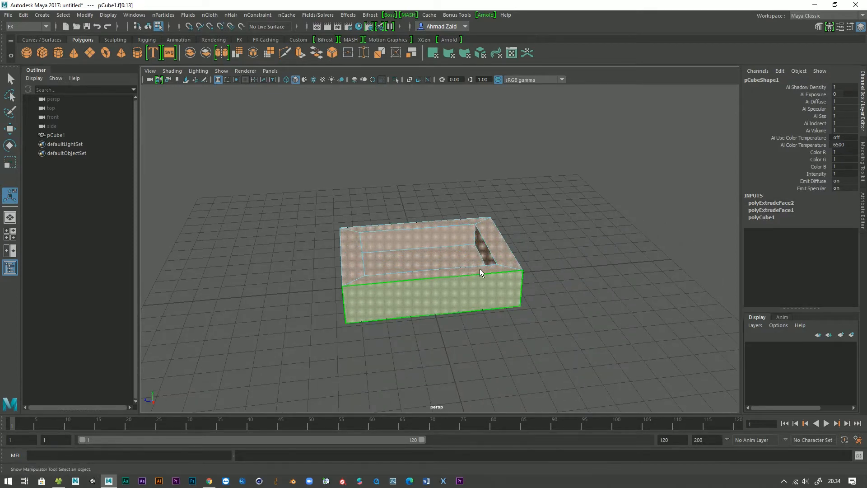
pyautogui.keyDown('shift'); pyautogui.moveTo(481, 273); pyautogui.dragTo(502, 276, button='right'); pyautogui.keyUp('shift')
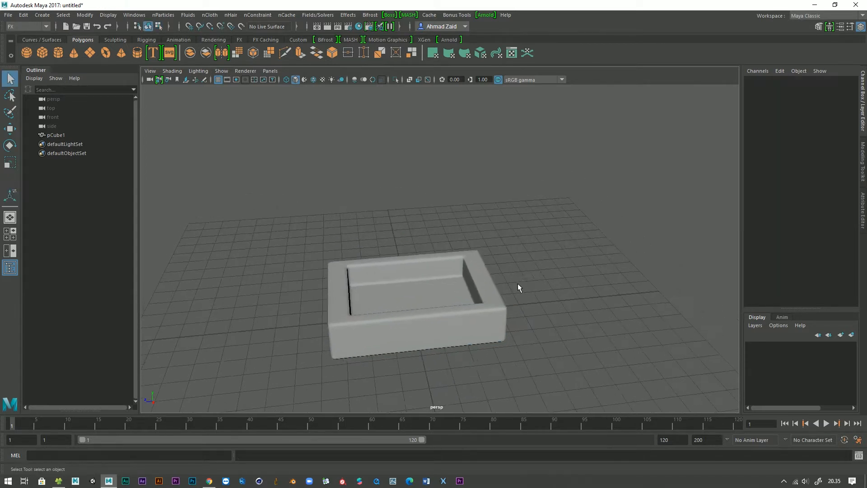
# Create a polygon sphere at the origin and raise it above the container to about Y 6.17.
pyautogui.keyDown('alt'); pyautogui.moveTo(518, 287); pyautogui.dragTo(506, 282); pyautogui.keyUp('alt')
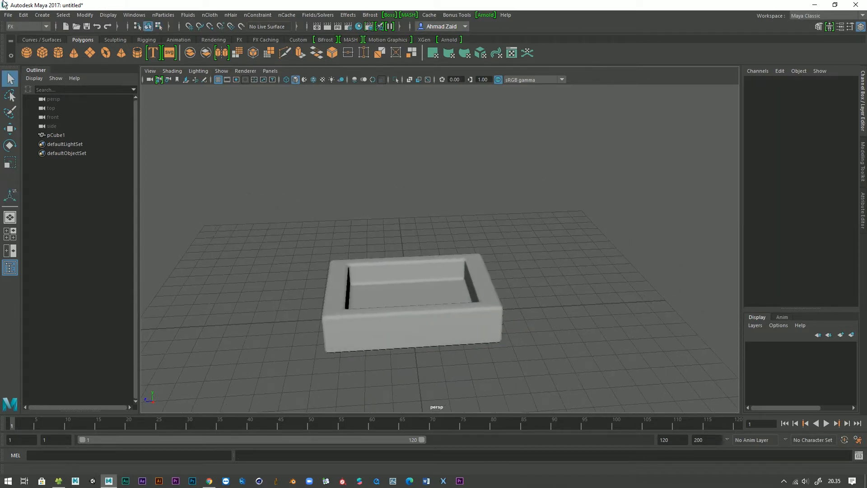
pyautogui.click(28, 50)
pyautogui.press('w')
pyautogui.moveTo(411, 277); pyautogui.dragTo(246, 327)
pyautogui.keyDown('alt'); pyautogui.moveTo(462, 262); pyautogui.dragTo(479, 289); pyautogui.keyUp('alt')
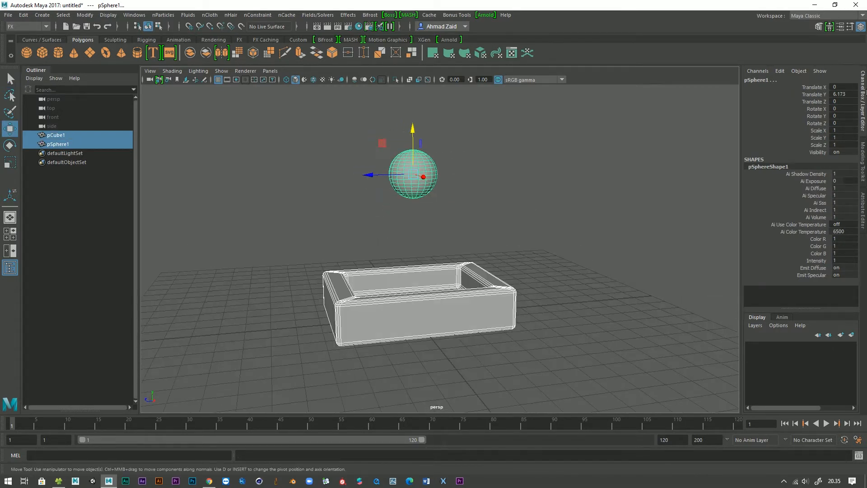
pyautogui.keyDown('alt'); pyautogui.moveTo(356, 276); pyautogui.dragTo(335, 289); pyautogui.keyUp('alt')
pyautogui.moveTo(514, 276); pyautogui.dragTo(368, 387)
pyautogui.keyDown('alt'); pyautogui.moveTo(463, 321); pyautogui.dragTo(397, 351); pyautogui.keyUp('alt')
pyautogui.moveTo(348, 143); pyautogui.dragTo(453, 189)
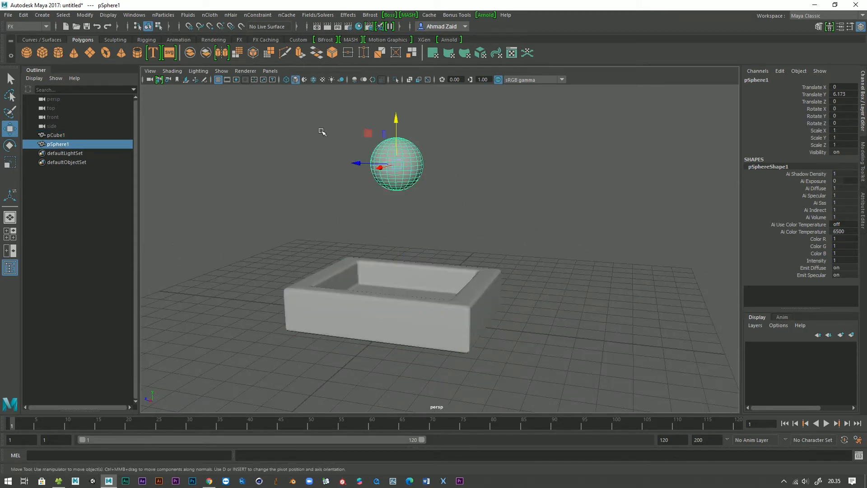
pyautogui.keyDown('alt'); pyautogui.moveTo(322, 132); pyautogui.dragTo(424, 257); pyautogui.keyUp('alt')
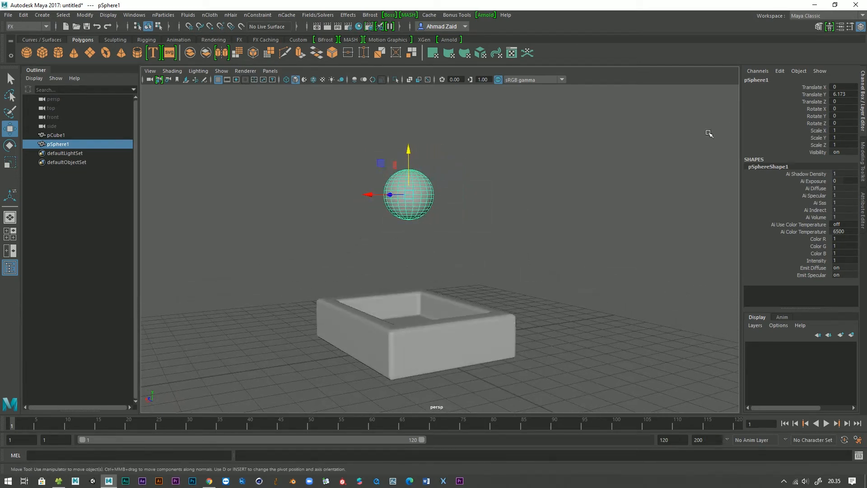
# Select the sphere and the container together and freeze their transformations.
pyautogui.moveTo(599, 133); pyautogui.dragTo(316, 380)
pyautogui.rightClick(782, 95)
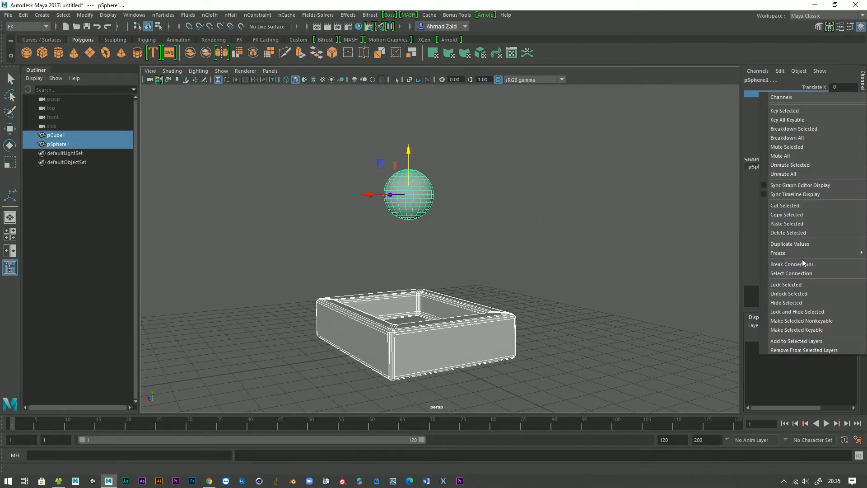
pyautogui.moveTo(809, 253)
pyautogui.click(711, 277)
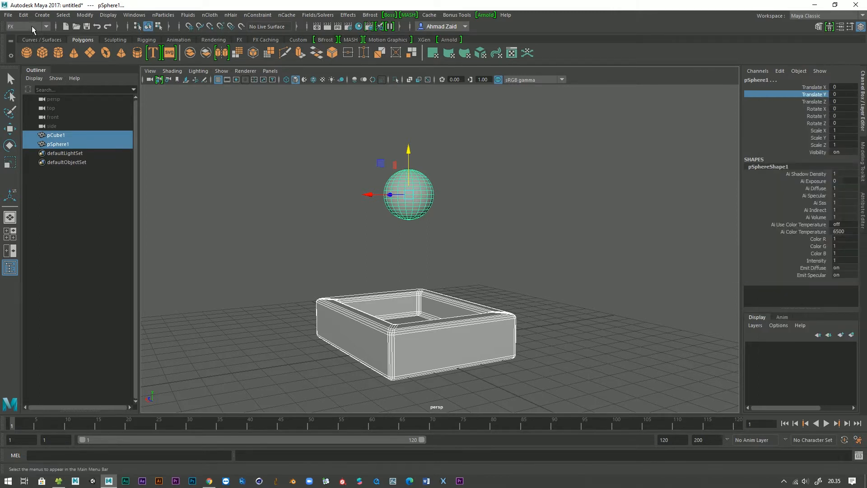
# Delete the construction history of the sphere and the container, deselect them, and bring up the Attribute Editor.
pyautogui.click(23, 15)
pyautogui.moveTo(91, 121)
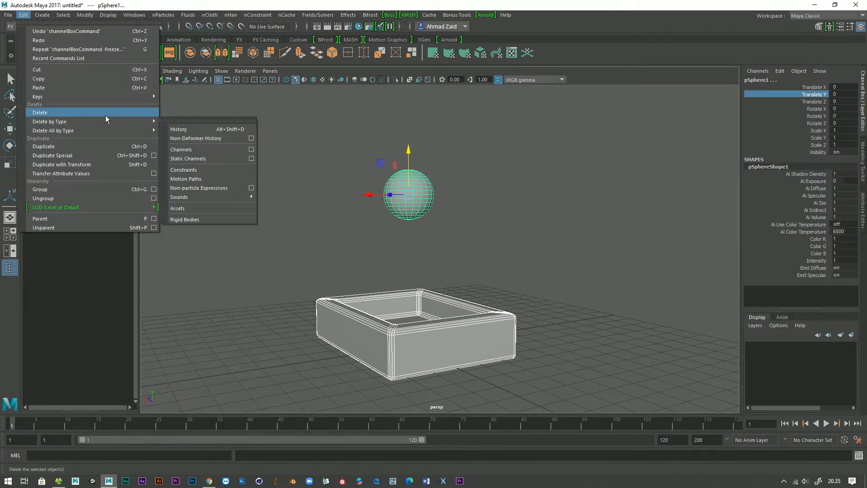
pyautogui.click(193, 130)
pyautogui.keyDown('alt'); pyautogui.moveTo(496, 299); pyautogui.dragTo(500, 297); pyautogui.keyUp('alt')
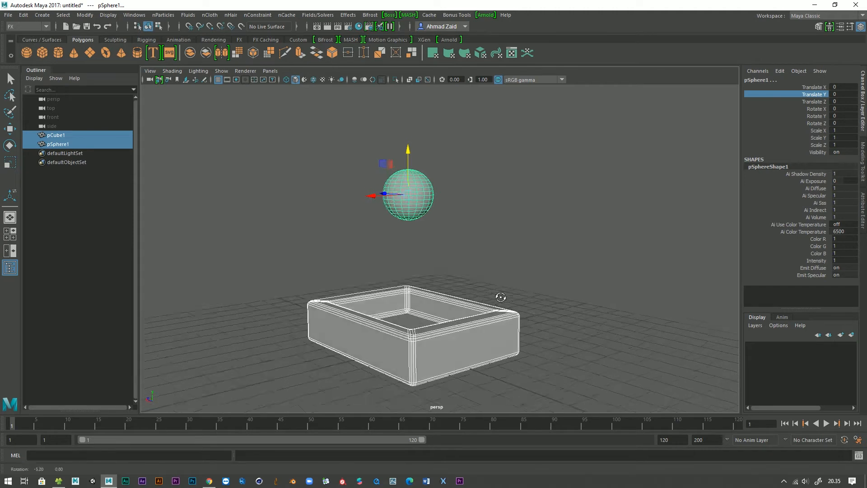
pyautogui.click(500, 297)
pyautogui.keyDown('alt'); pyautogui.moveTo(555, 273); pyautogui.dragTo(497, 239); pyautogui.keyUp('alt')
pyautogui.click(862, 210)
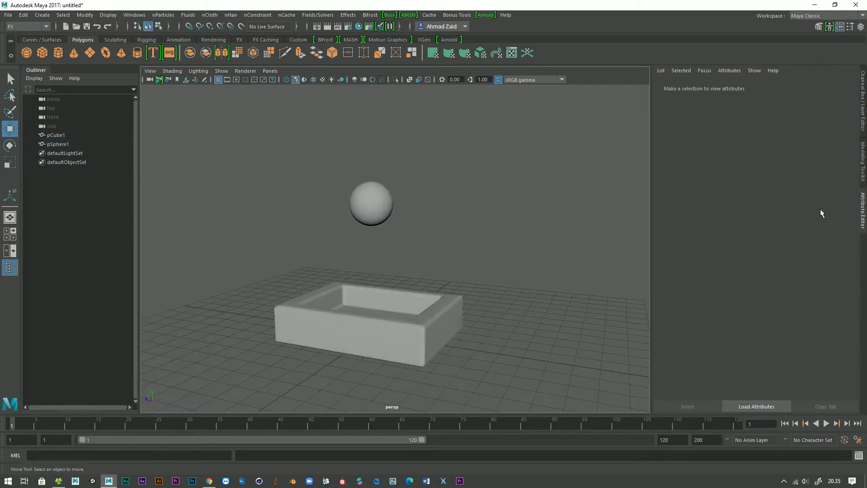
pyautogui.keyDown('alt'); pyautogui.moveTo(514, 193); pyautogui.dragTo(457, 221); pyautogui.keyUp('alt')
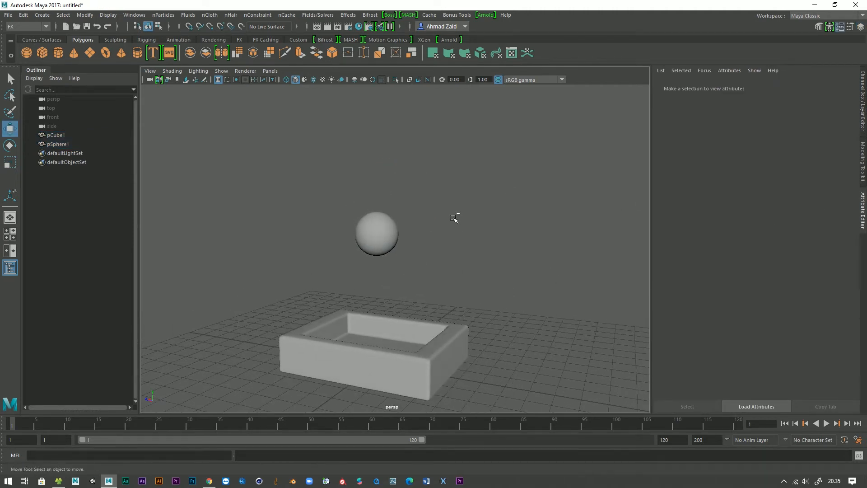
# Save the scene as a Maya ASCII file named Basic Bifrost V.3.ma in the 3D Simulator folder.
pyautogui.hotkey('ctrl', 's')
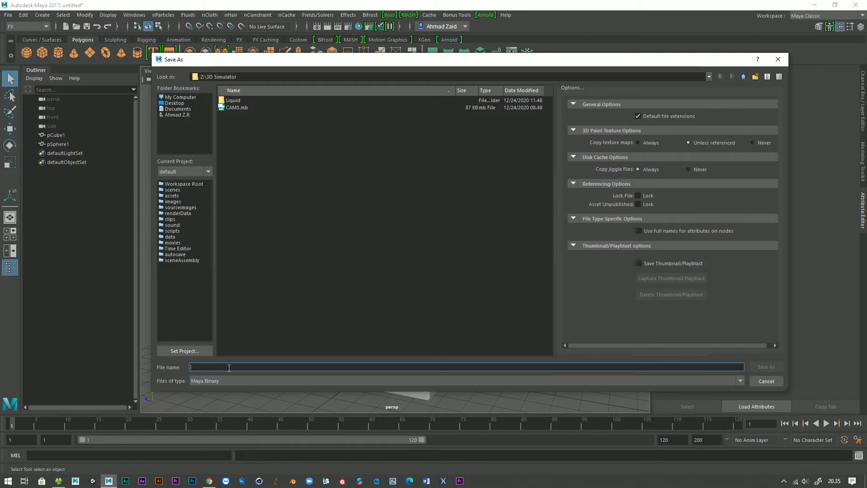
pyautogui.click(221, 380)
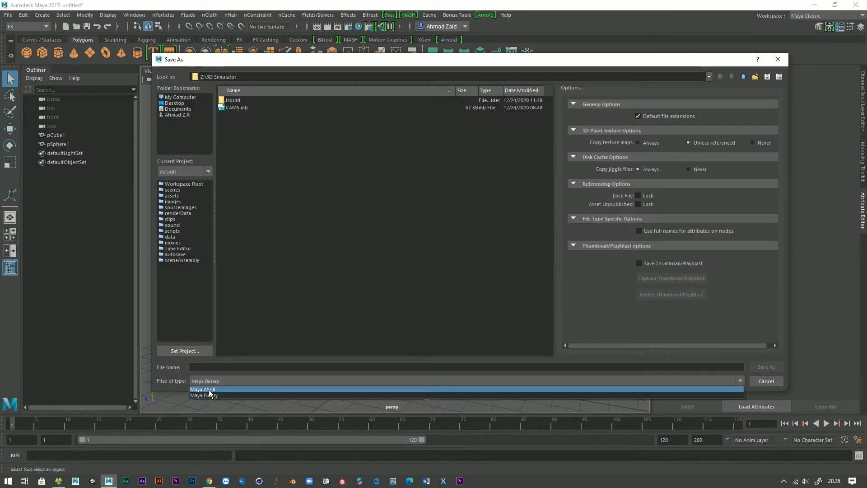
pyautogui.click(201, 390)
pyautogui.click(271, 108)
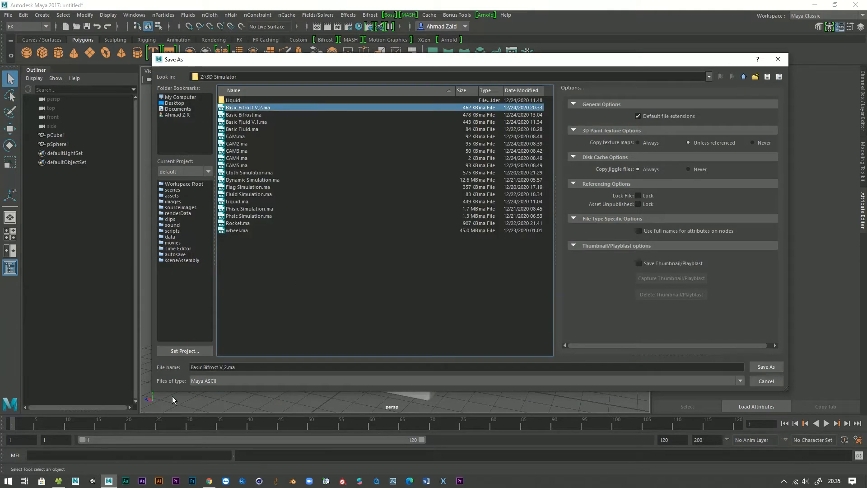
pyautogui.click(222, 371)
pyautogui.press('BackSpace')
pyautogui.write('.')
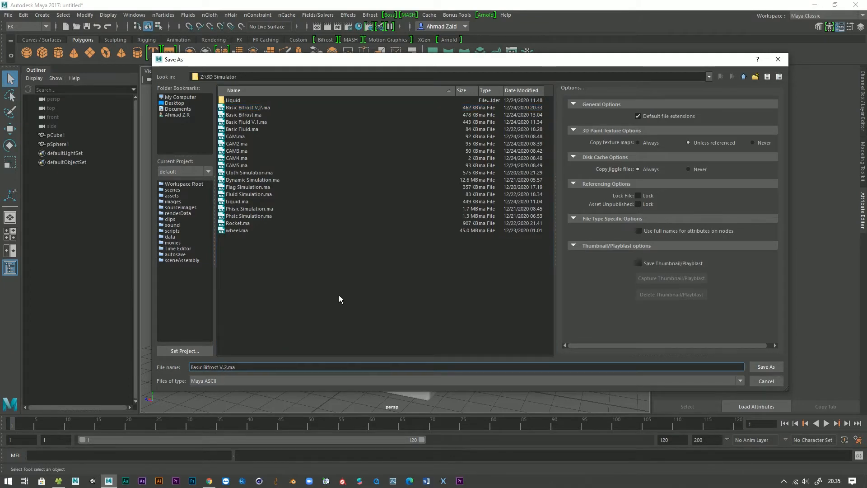
pyautogui.press('BackSpace')
pyautogui.write('3')
pyautogui.press('Return')
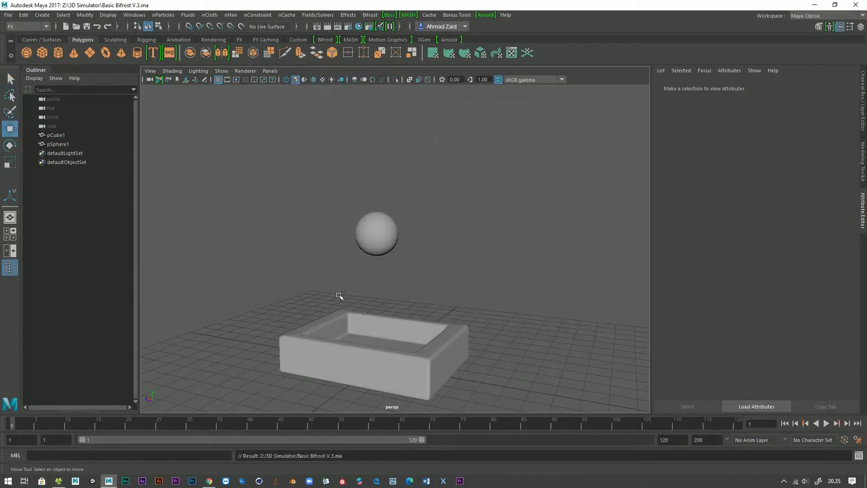
# Rename the container as Wadahnya and the sphere as Bola.
pyautogui.keyDown('alt'); pyautogui.moveTo(340, 296); pyautogui.dragTo(300, 188); pyautogui.keyUp('alt')
pyautogui.click(381, 223)
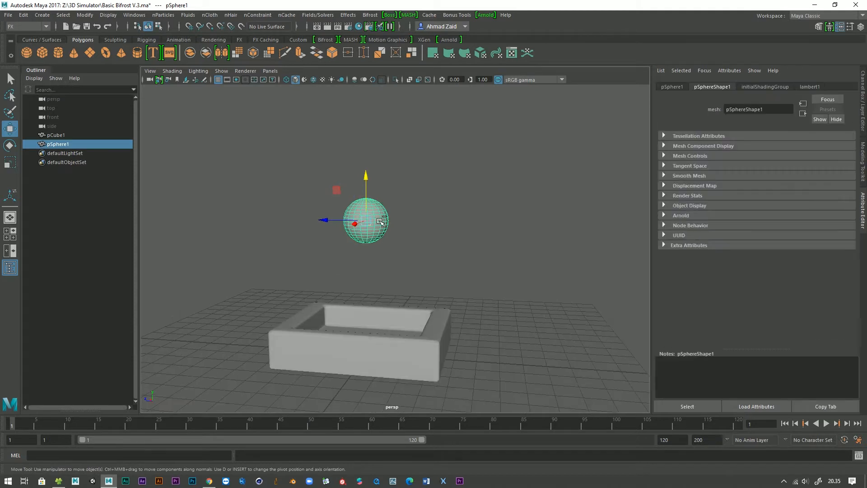
pyautogui.doubleClick(58, 135)
pyautogui.write('Wadahnya')
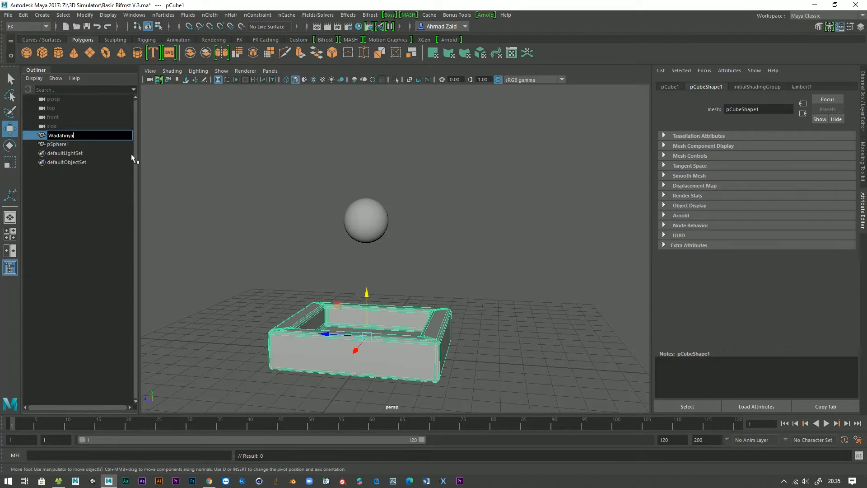
pyautogui.press('Return')
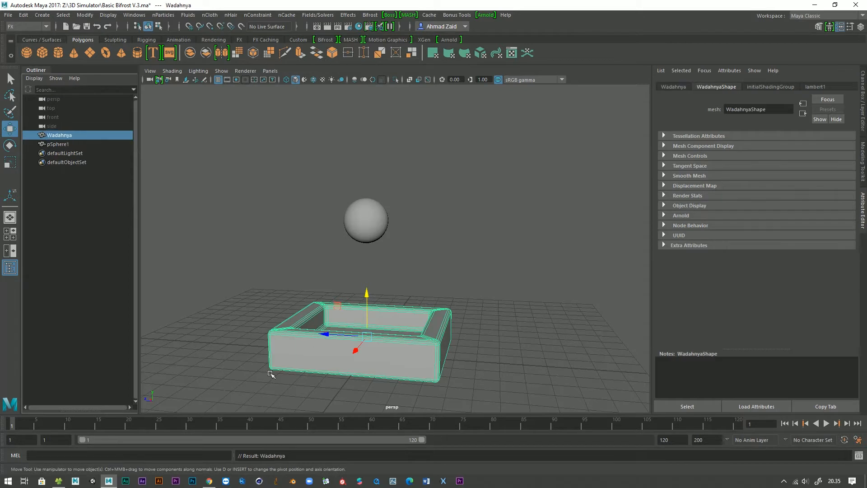
pyautogui.doubleClick(78, 145)
pyautogui.write('Bola')
pyautogui.press('Return')
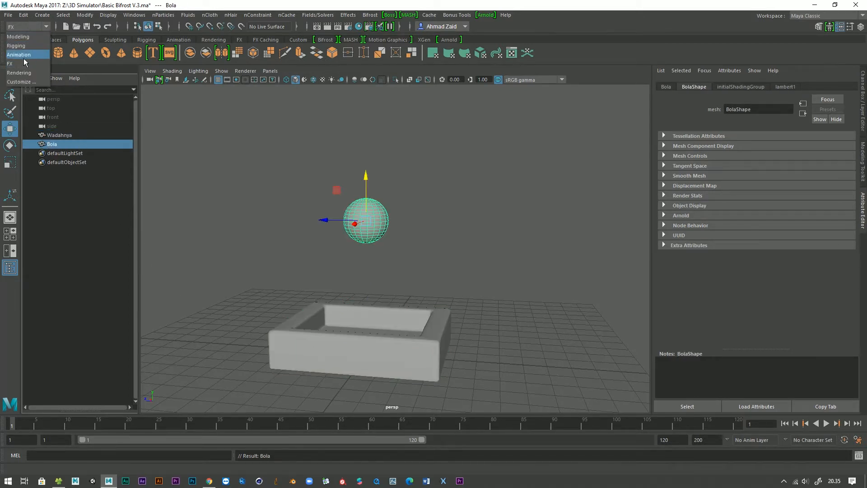
# Create a Bifrost liquid from the selected Bola sphere.
pyautogui.click(324, 39)
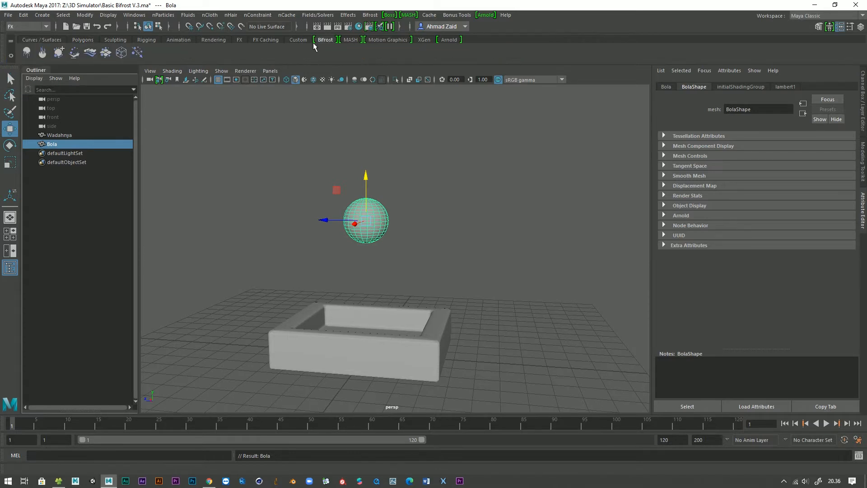
pyautogui.keyDown('alt'); pyautogui.moveTo(438, 288); pyautogui.dragTo(418, 264); pyautogui.keyUp('alt')
pyautogui.click(373, 16)
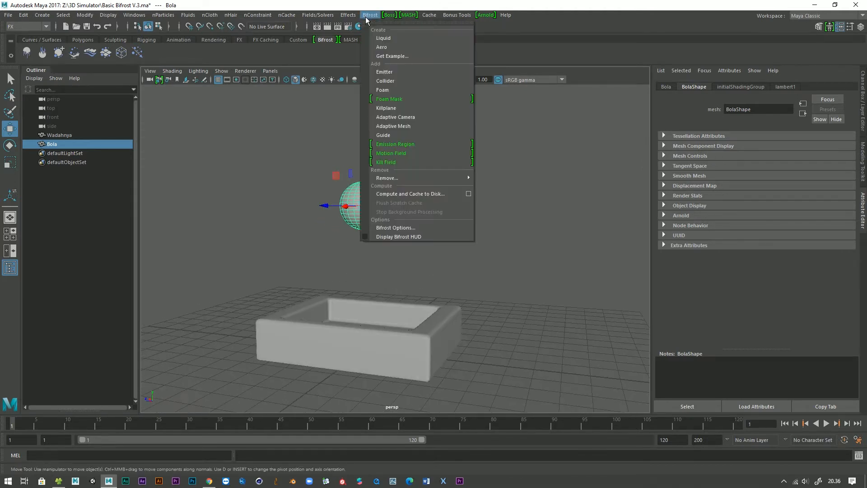
pyautogui.click(390, 39)
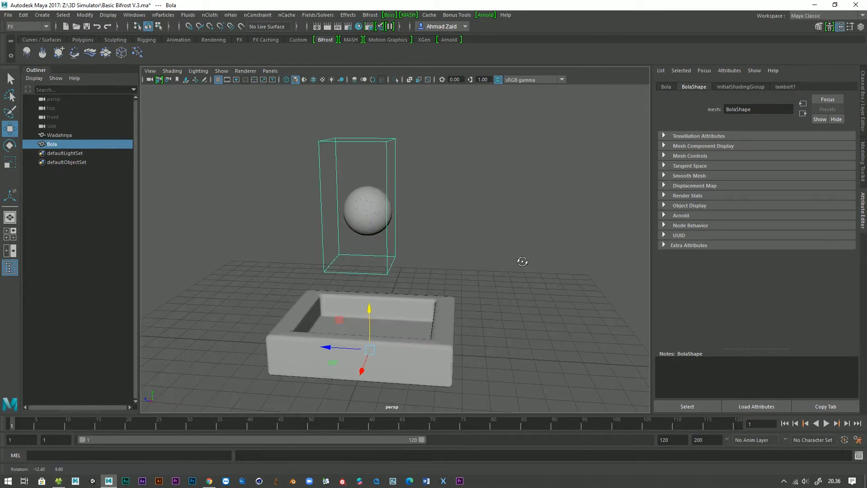
# Extend the playback range to end at frame 200.
pyautogui.moveTo(421, 439); pyautogui.dragTo(714, 445)
pyautogui.keyDown('alt'); pyautogui.moveTo(493, 334); pyautogui.dragTo(391, 232); pyautogui.keyUp('alt')
pyautogui.keyDown('alt'); pyautogui.moveTo(391, 233); pyautogui.dragTo(377, 248, button='middle'); pyautogui.keyUp('alt')
pyautogui.keyDown('alt'); pyautogui.moveTo(378, 248); pyautogui.dragTo(383, 272, button='right'); pyautogui.keyUp('alt')
pyautogui.moveTo(383, 272)
pyautogui.keyDown('alt'); pyautogui.mouseDown(button='middle')
pyautogui.moveTo(393, 296)
pyautogui.moveTo(385, 275)
pyautogui.mouseUp(button='middle'); pyautogui.keyUp('alt')
pyautogui.moveTo(362, 252)
pyautogui.keyDown('alt'); pyautogui.mouseDown()
pyautogui.moveTo(351, 262)
pyautogui.moveTo(358, 253)
pyautogui.mouseUp(); pyautogui.keyUp('alt')
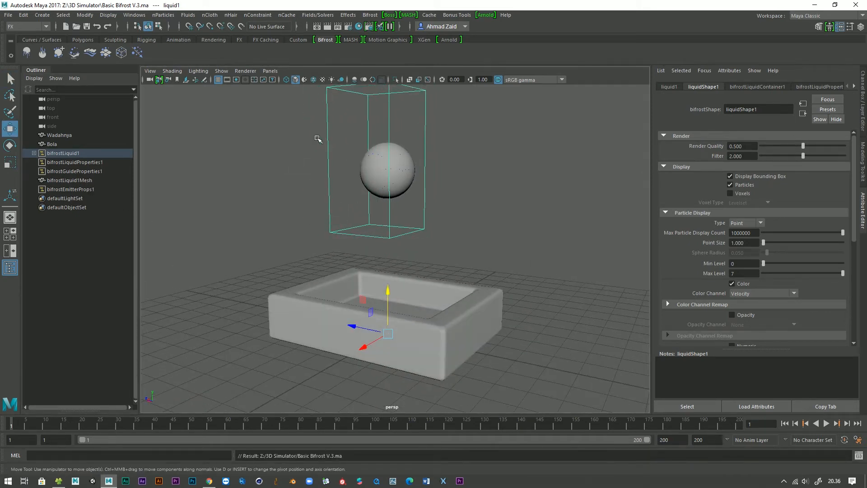
# Select the Bola sphere and review its emitter attributes, the liquid's bounding box and the available Bifrost commands.
pyautogui.moveTo(453, 189)
pyautogui.keyDown('alt'); pyautogui.mouseDown()
pyautogui.moveTo(397, 197)
pyautogui.moveTo(443, 192)
pyautogui.mouseUp(); pyautogui.keyUp('alt')
pyautogui.keyDown('alt'); pyautogui.moveTo(443, 192); pyautogui.dragTo(457, 223, button='right'); pyautogui.keyUp('alt')
pyautogui.keyDown('alt'); pyautogui.moveTo(457, 223); pyautogui.dragTo(467, 227, button='middle'); pyautogui.keyUp('alt')
pyautogui.keyDown('alt'); pyautogui.moveTo(467, 227); pyautogui.dragTo(412, 177, button='right'); pyautogui.keyUp('alt')
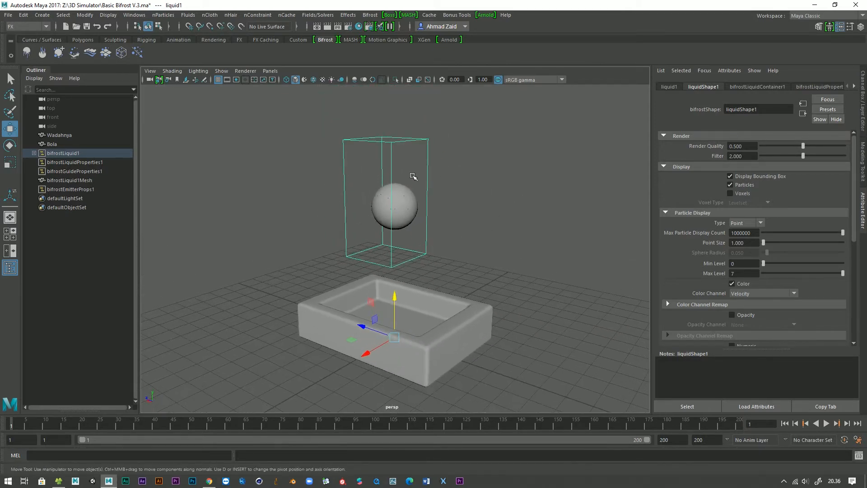
pyautogui.moveTo(412, 176)
pyautogui.keyDown('alt'); pyautogui.mouseDown()
pyautogui.moveTo(389, 173)
pyautogui.moveTo(423, 174)
pyautogui.mouseUp(); pyautogui.keyUp('alt')
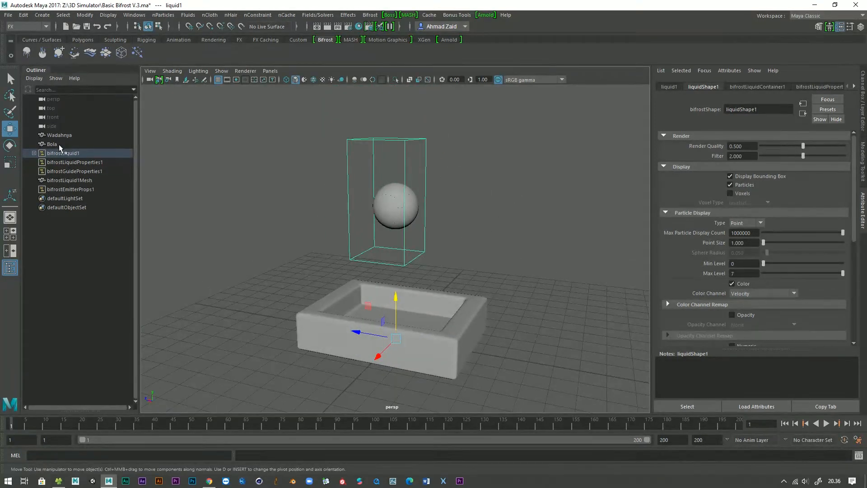
pyautogui.doubleClick(58, 145)
pyautogui.click(79, 160)
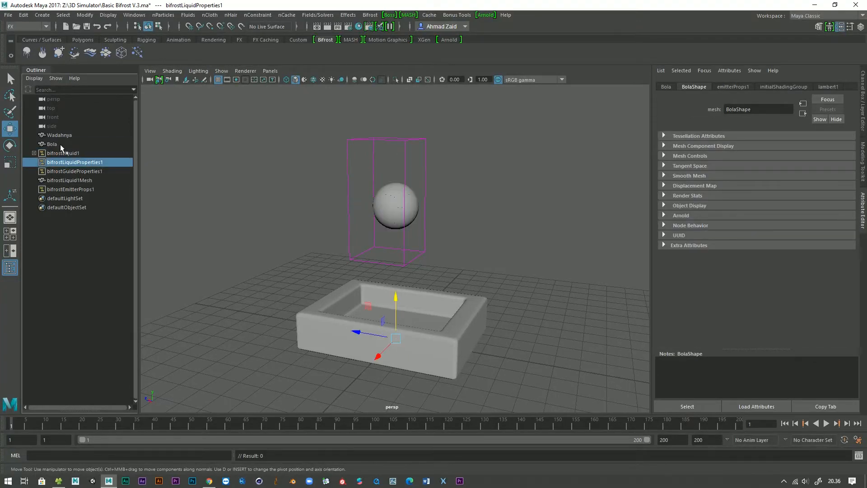
pyautogui.click(61, 145)
pyautogui.keyDown('alt'); pyautogui.moveTo(483, 240); pyautogui.dragTo(397, 221); pyautogui.keyUp('alt')
pyautogui.click(354, 16)
pyautogui.moveTo(370, 15)
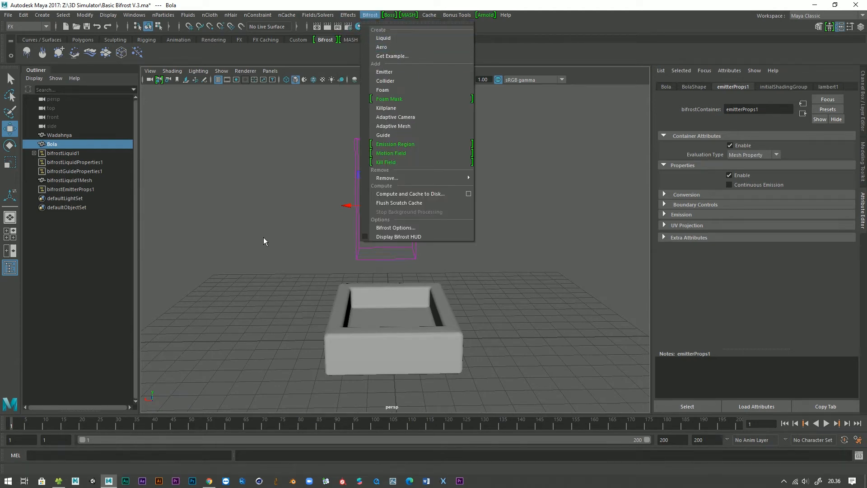
pyautogui.keyDown('alt'); pyautogui.moveTo(264, 238); pyautogui.dragTo(345, 238); pyautogui.keyUp('alt')
pyautogui.keyDown('alt'); pyautogui.moveTo(344, 238); pyautogui.dragTo(371, 300, button='right'); pyautogui.keyUp('alt')
pyautogui.keyDown('alt'); pyautogui.moveTo(370, 299); pyautogui.dragTo(361, 262); pyautogui.keyUp('alt')
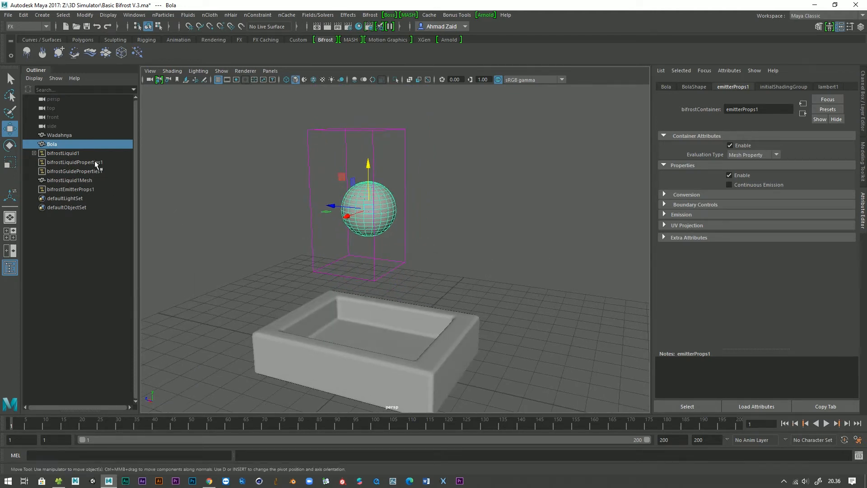
# Go through the Bifrost liquid, liquid properties, guide, mesh and emitter nodes to examine them, finishing on bifrostLiquid1.
pyautogui.press('Down')
pyautogui.press('Down')
pyautogui.press('Down')
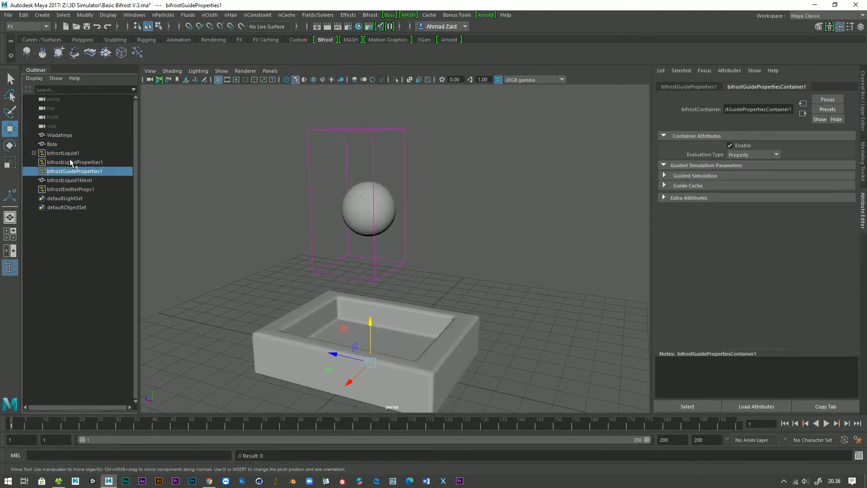
pyautogui.press('Up')
pyautogui.press('Up')
pyautogui.press('Down')
pyautogui.press('Up')
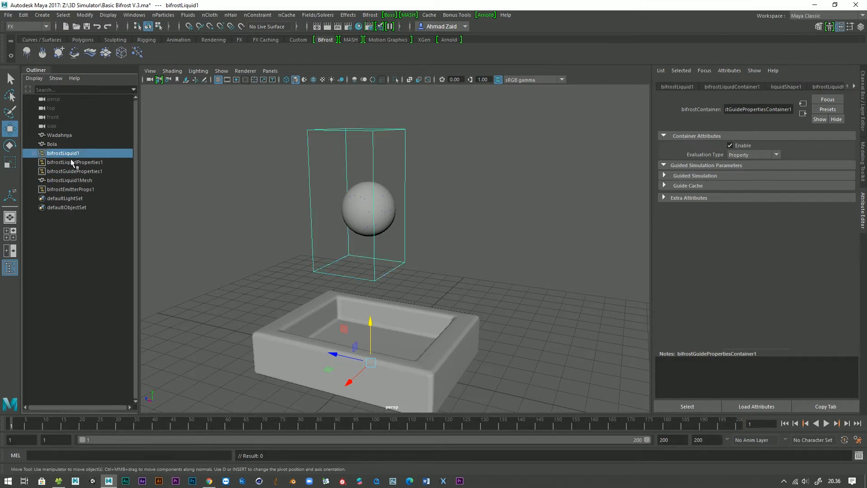
pyautogui.press('Down')
pyautogui.press('Down')
pyautogui.press('Down')
pyautogui.click(63, 188)
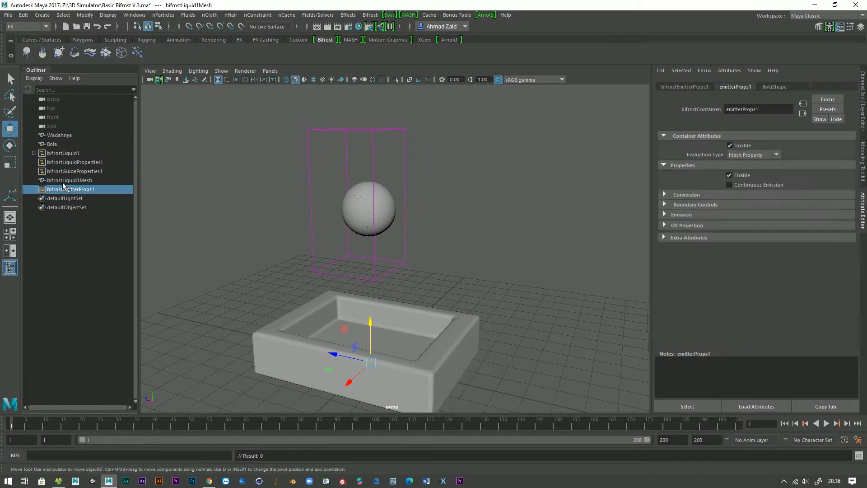
pyautogui.click(75, 155)
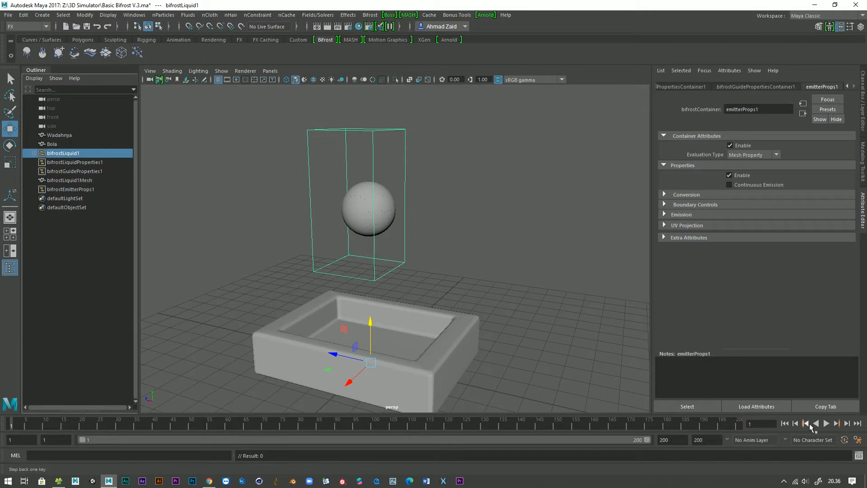
# Set the playback speed to Play Every Frame, Max Real-time.
pyautogui.rightClick(729, 425)
pyautogui.moveTo(770, 361)
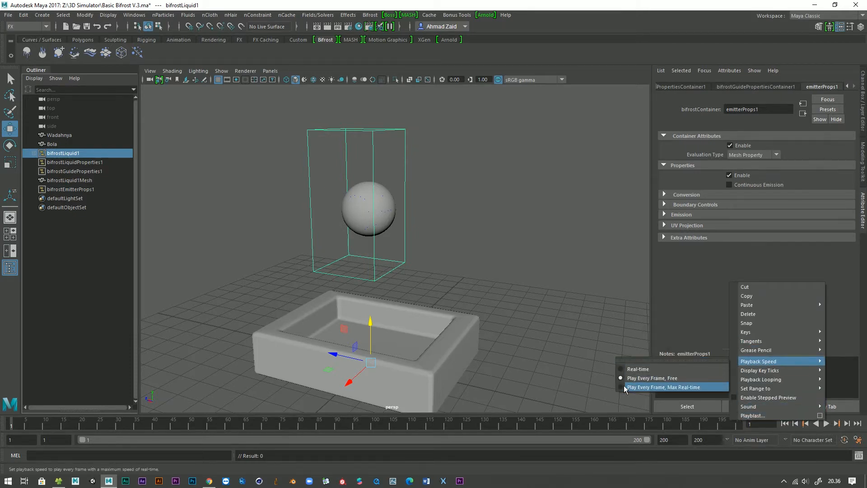
pyautogui.click(666, 386)
# Play the liquid simulation from the first frame and check how the particles behave around the container.
pyautogui.click(826, 423)
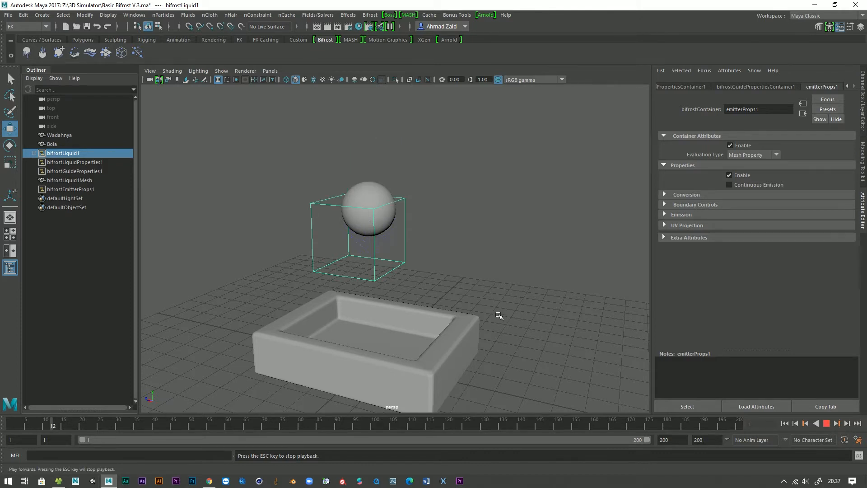
pyautogui.scroll(-2, 478, 281)
pyautogui.keyDown('alt'); pyautogui.moveTo(486, 265); pyautogui.dragTo(493, 239, button='middle'); pyautogui.keyUp('alt')
pyautogui.keyDown('alt'); pyautogui.moveTo(402, 244); pyautogui.dragTo(409, 227, button='middle'); pyautogui.keyUp('alt')
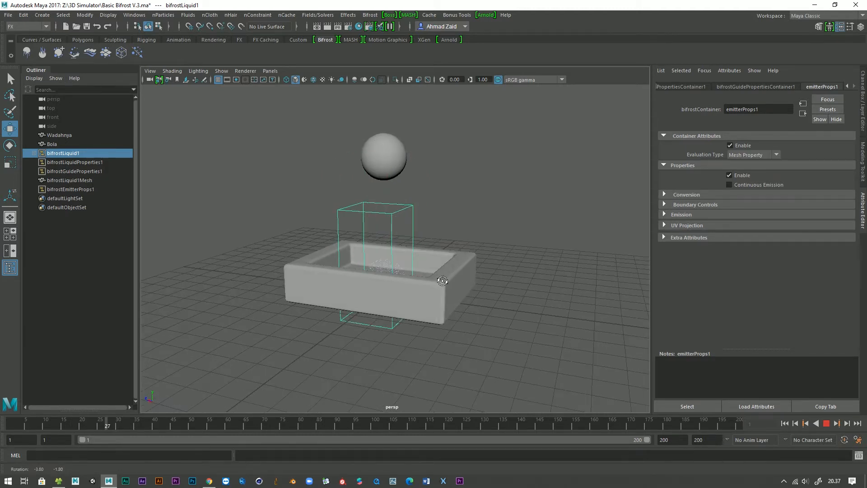
pyautogui.keyDown('alt'); pyautogui.moveTo(443, 280); pyautogui.dragTo(390, 287); pyautogui.keyUp('alt')
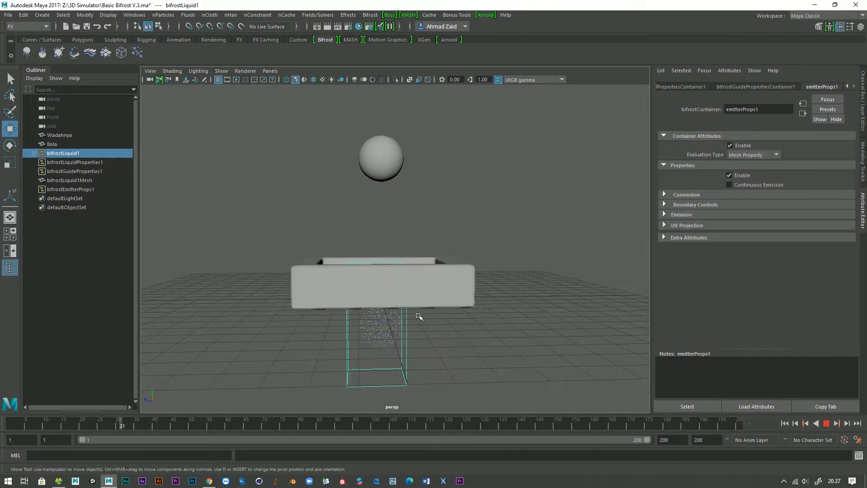
# Restart the simulation from the beginning, pause at frame 5, and resume playback to recheck the liquid against the container.
pyautogui.click(786, 423)
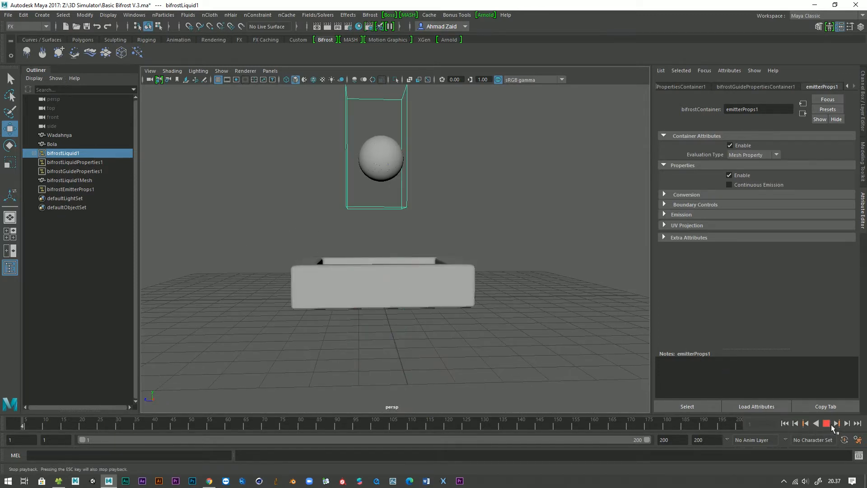
pyautogui.click(830, 424)
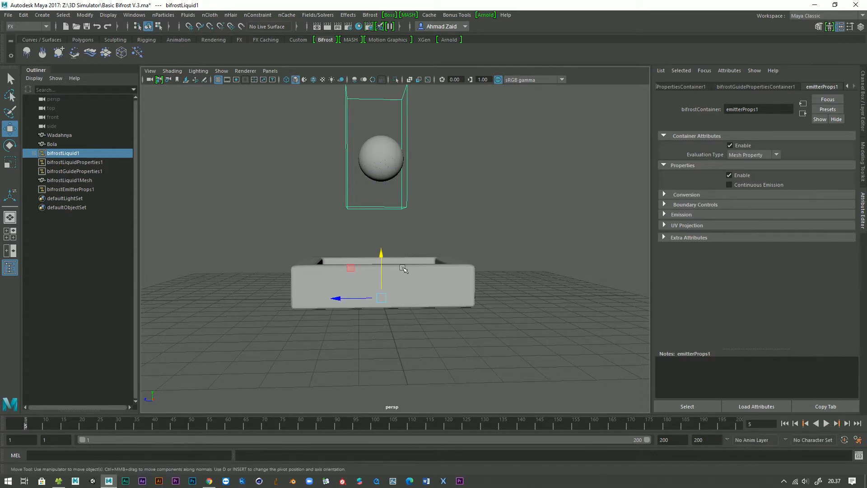
pyautogui.moveTo(438, 309)
pyautogui.keyDown('alt'); pyautogui.mouseDown()
pyautogui.moveTo(426, 313)
pyautogui.moveTo(441, 315)
pyautogui.mouseUp(); pyautogui.keyUp('alt')
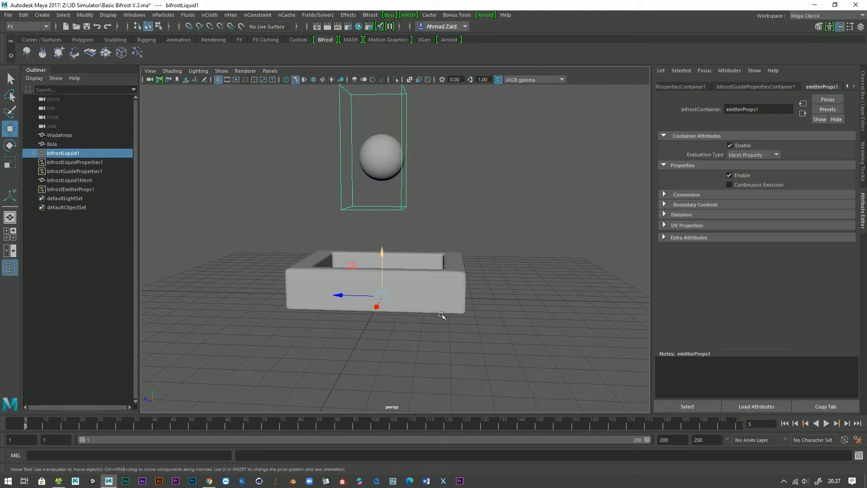
pyautogui.click(826, 423)
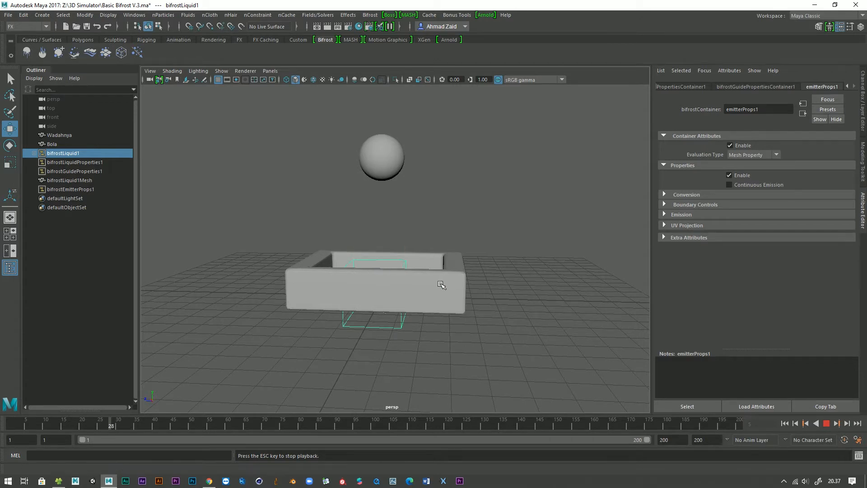
pyautogui.keyDown('alt'); pyautogui.moveTo(429, 287); pyautogui.dragTo(384, 319); pyautogui.keyUp('alt')
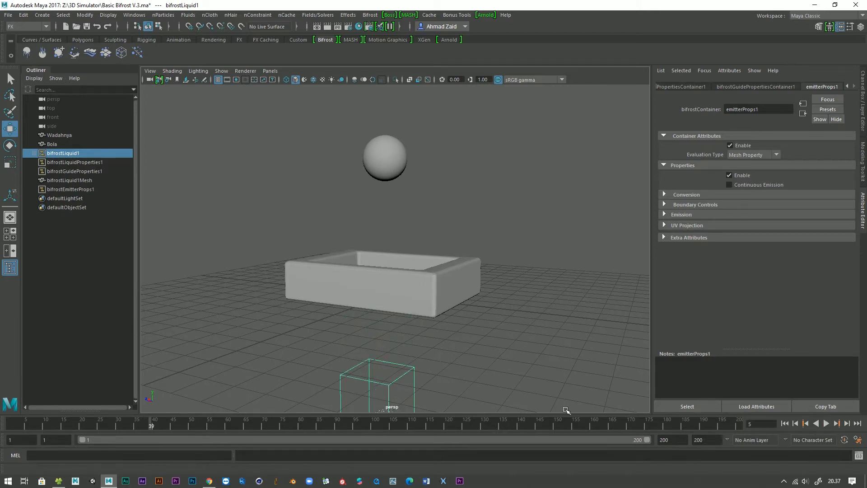
# Stop the liquid simulation playback and return to the first frame.
pyautogui.click(827, 423)
pyautogui.click(784, 423)
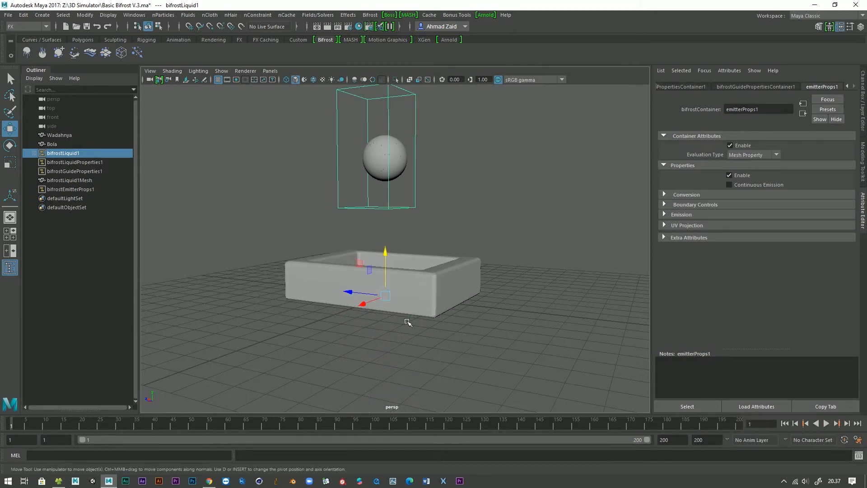
pyautogui.keyDown('alt'); pyautogui.moveTo(406, 320); pyautogui.dragTo(401, 282); pyautogui.keyUp('alt')
pyautogui.keyDown('alt'); pyautogui.moveTo(401, 281); pyautogui.dragTo(409, 308, button='middle'); pyautogui.keyUp('alt')
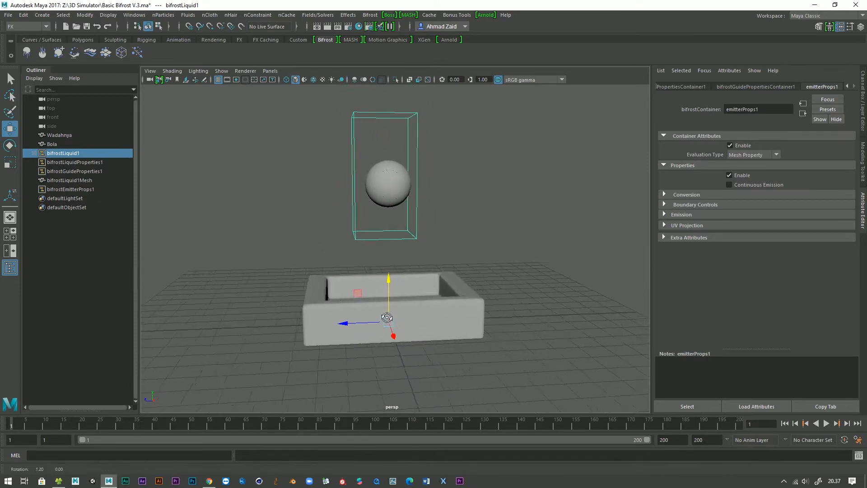
pyautogui.keyDown('alt'); pyautogui.moveTo(408, 307); pyautogui.dragTo(394, 308); pyautogui.keyUp('alt')
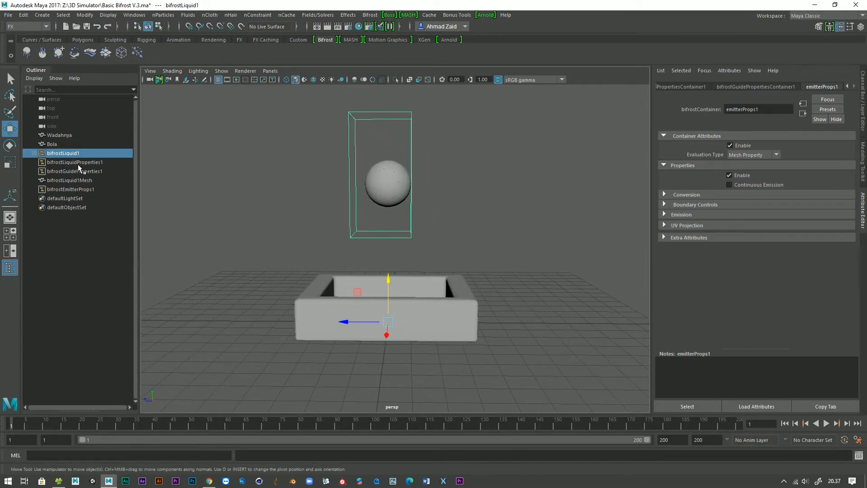
# Open the attributes of bifrostEmitterProps1 and enable Continuous Emission for the sphere emitter.
pyautogui.click(88, 152)
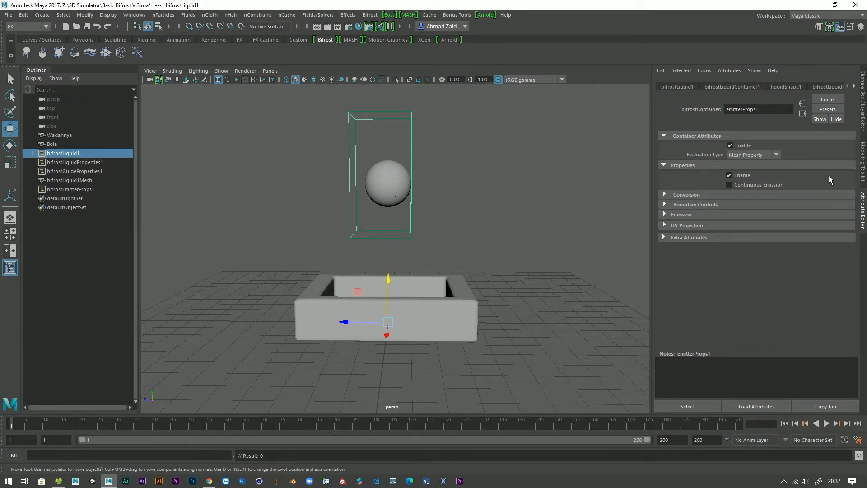
pyautogui.click(853, 87)
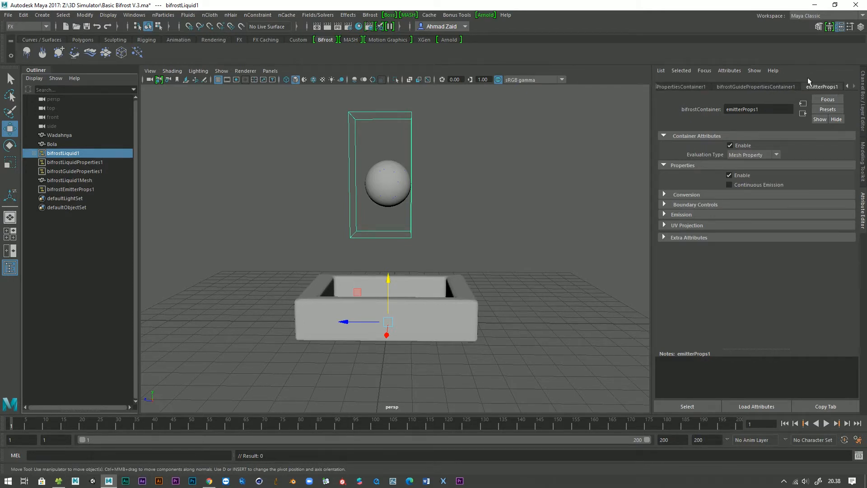
pyautogui.click(67, 189)
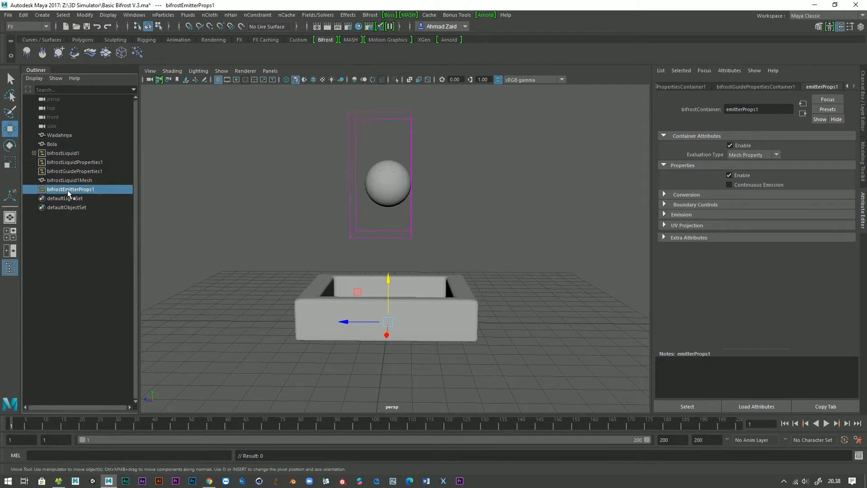
pyautogui.click(61, 154)
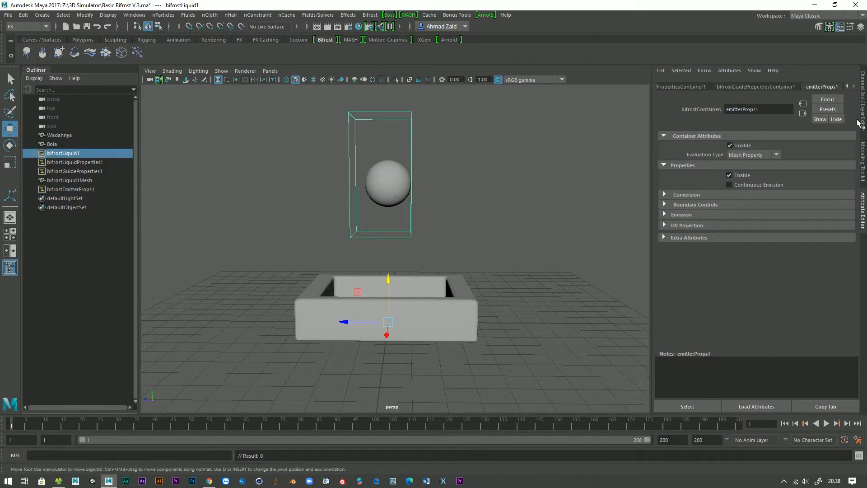
pyautogui.click(82, 190)
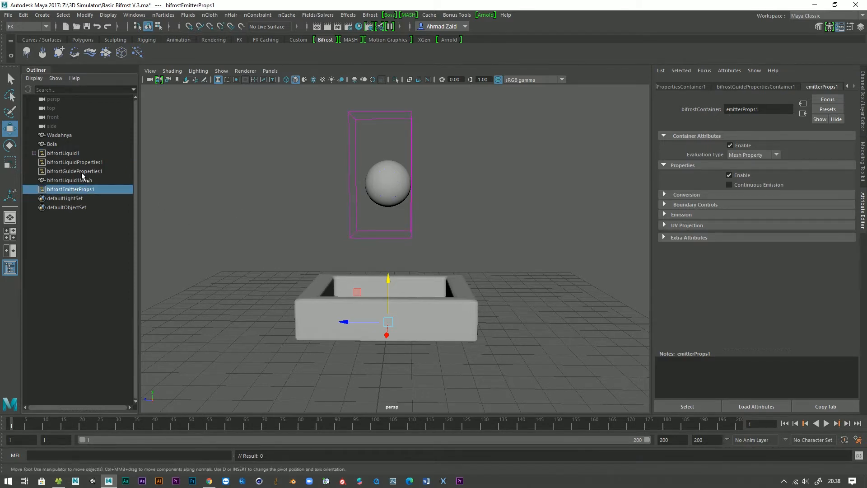
pyautogui.click(81, 172)
pyautogui.click(83, 162)
pyautogui.click(78, 190)
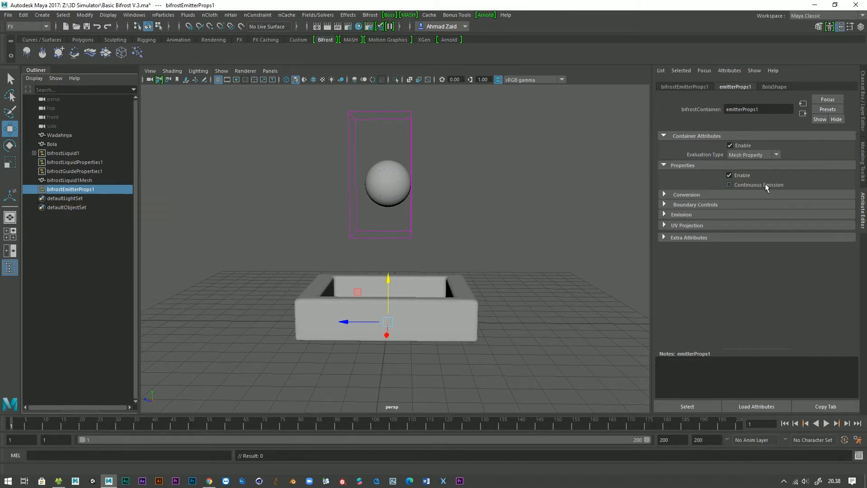
# Play the simulation to check the continuous flow from the sphere, stop at frame 36, and rewind to the start.
pyautogui.click(827, 423)
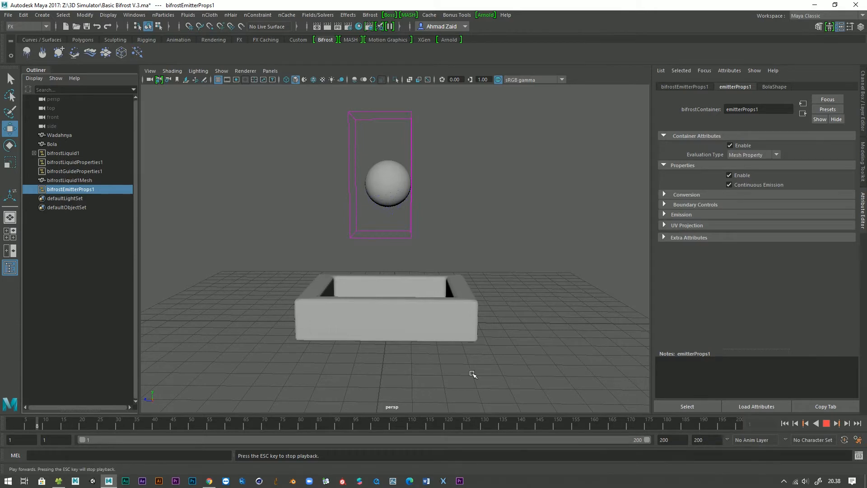
pyautogui.keyDown('alt'); pyautogui.moveTo(473, 373); pyautogui.dragTo(374, 362); pyautogui.keyUp('alt')
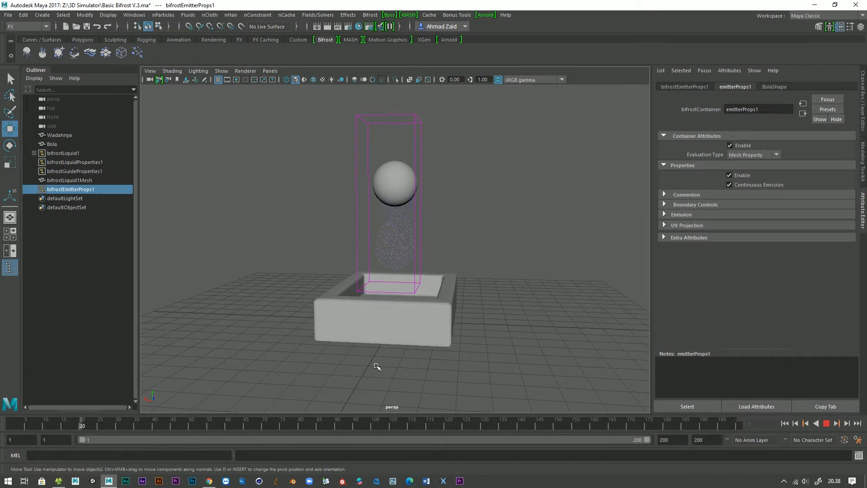
pyautogui.keyDown('alt'); pyautogui.moveTo(412, 367); pyautogui.dragTo(429, 367); pyautogui.keyUp('alt')
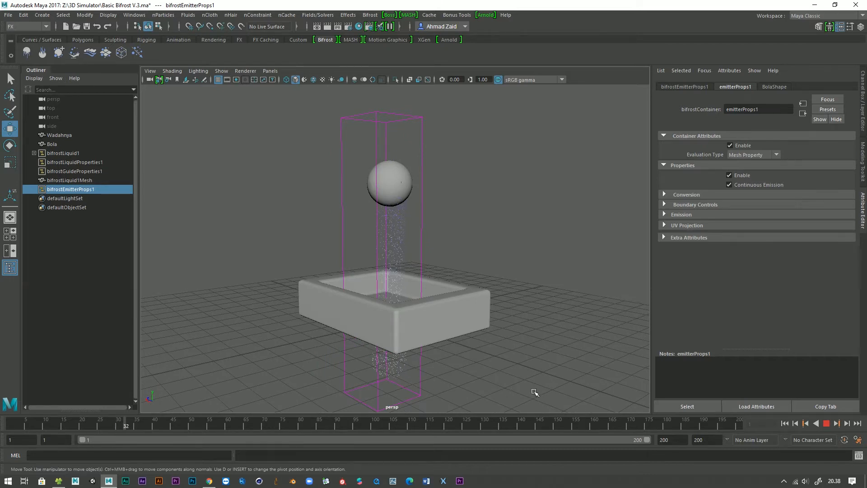
pyautogui.click(827, 424)
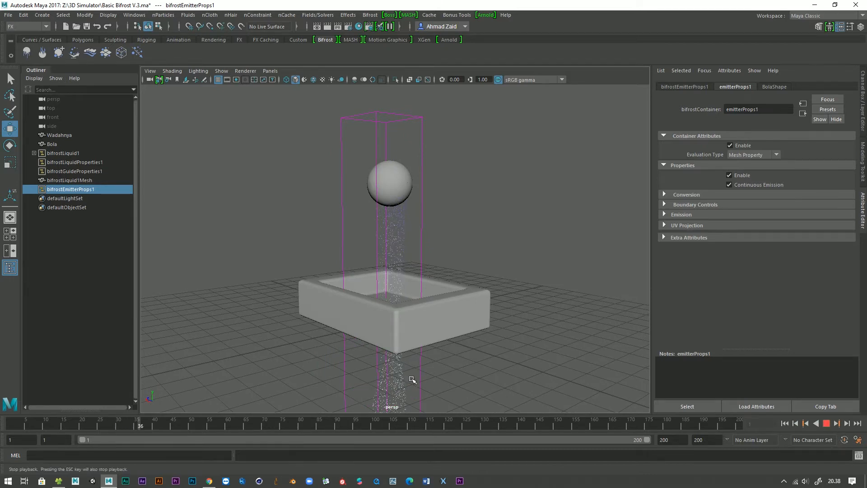
pyautogui.keyDown('alt'); pyautogui.moveTo(429, 364); pyautogui.dragTo(476, 354); pyautogui.keyUp('alt')
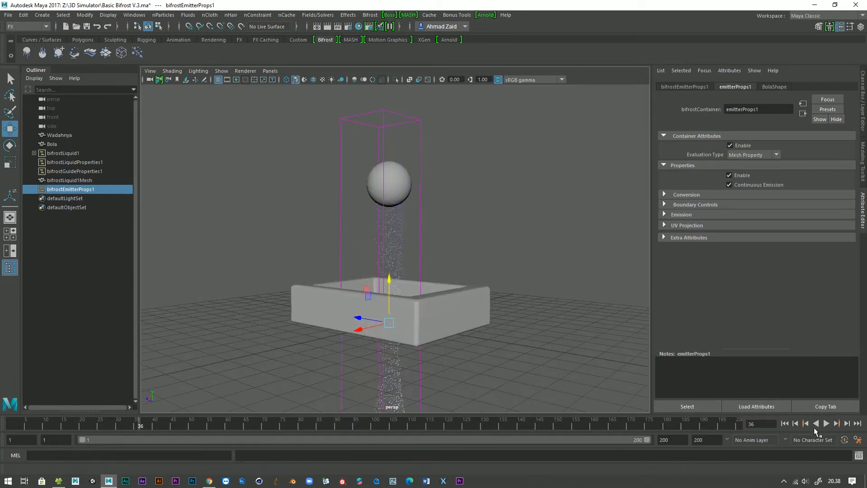
pyautogui.click(785, 424)
# Select bifrostLiquid1 together with the container mesh Wadahnya and add the container as a Bifrost collider.
pyautogui.keyDown('alt'); pyautogui.moveTo(360, 337); pyautogui.dragTo(284, 280); pyautogui.keyUp('alt')
pyautogui.click(341, 236)
pyautogui.click(317, 322)
pyautogui.click(484, 330)
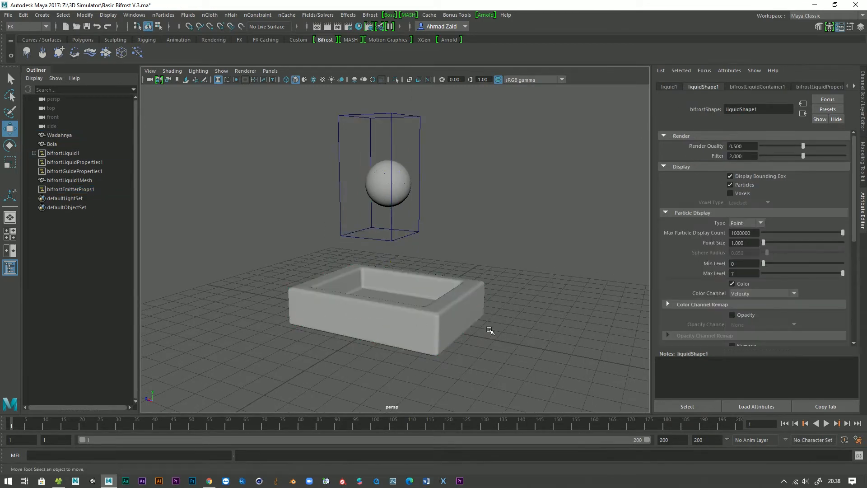
pyautogui.click(397, 339)
pyautogui.keyDown('alt'); pyautogui.moveTo(330, 217); pyautogui.dragTo(342, 242); pyautogui.keyUp('alt')
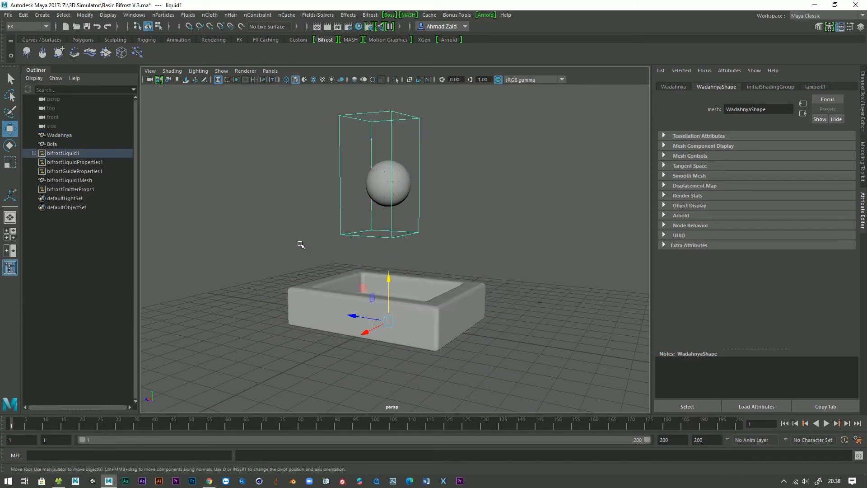
pyautogui.moveTo(305, 189); pyautogui.dragTo(345, 230)
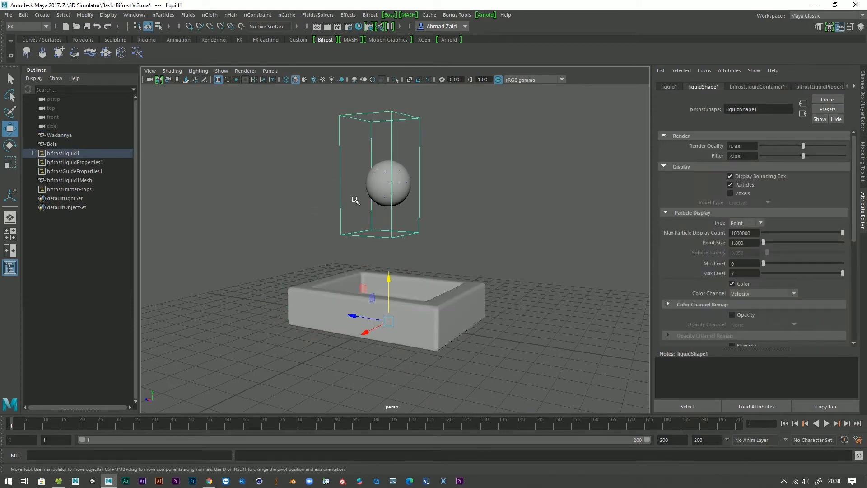
pyautogui.click(63, 153)
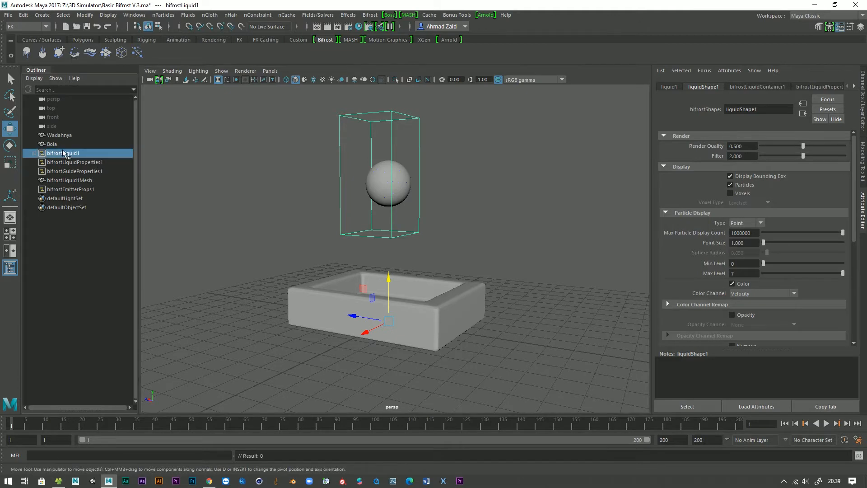
pyautogui.moveTo(260, 280); pyautogui.dragTo(298, 328)
pyautogui.click(370, 15)
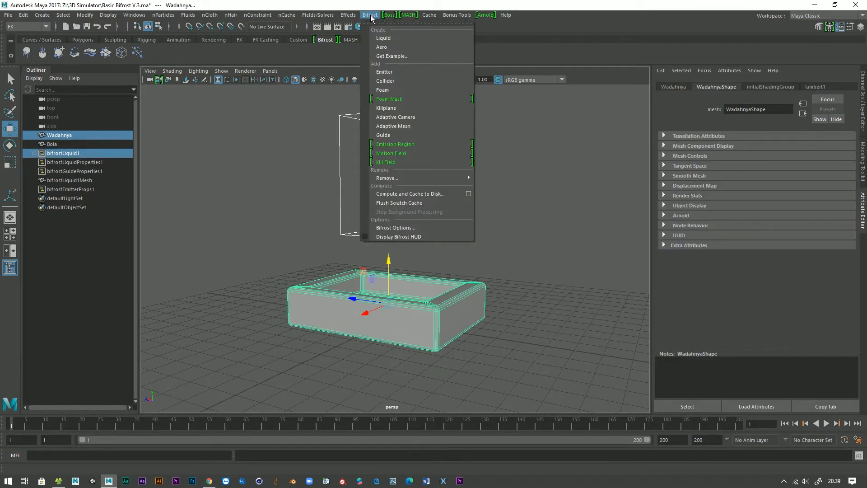
pyautogui.click(400, 81)
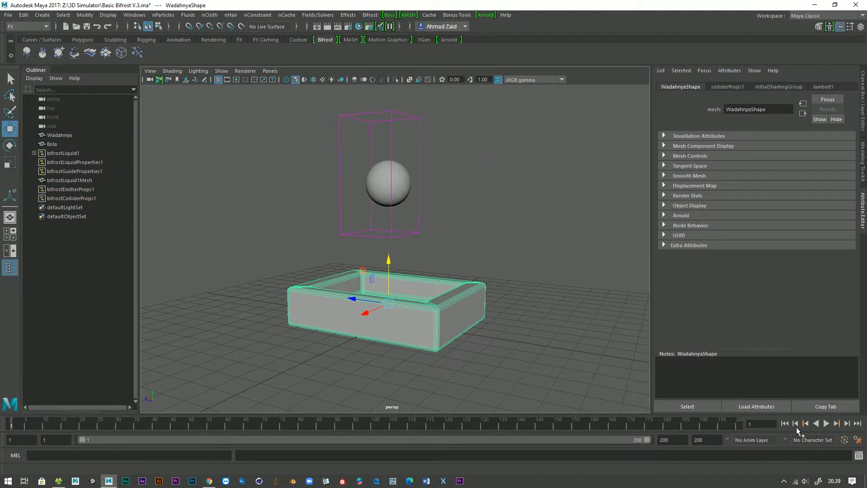
# Play the simulation to frame 39 and examine how the particles collide with the inside of the container.
pyautogui.click(826, 423)
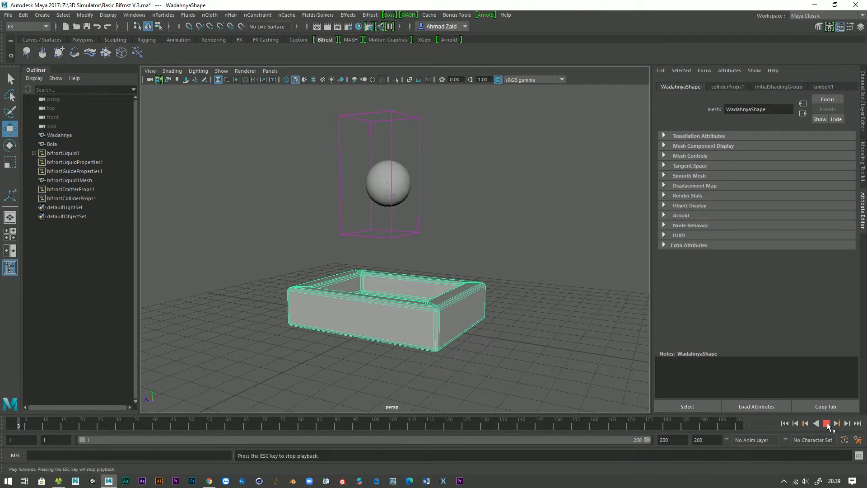
pyautogui.click(518, 346)
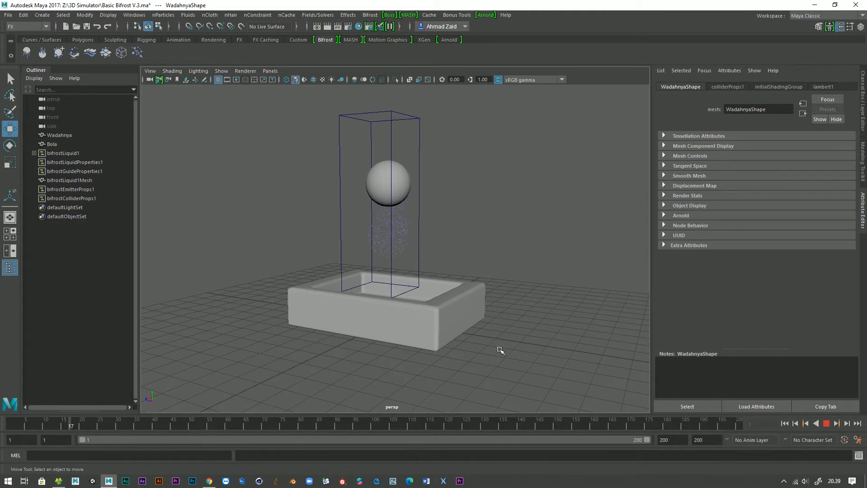
pyautogui.keyDown('alt'); pyautogui.moveTo(490, 351); pyautogui.dragTo(484, 354); pyautogui.keyUp('alt')
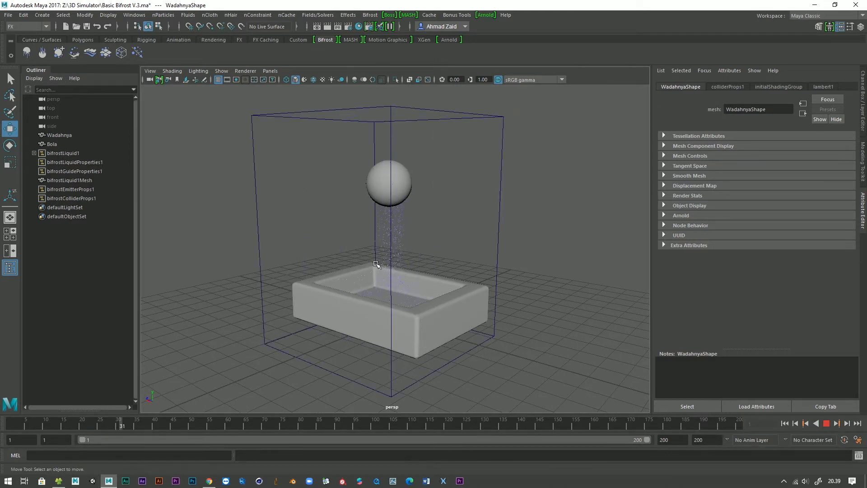
pyautogui.click(826, 423)
pyautogui.scroll(3, 360, 295)
pyautogui.moveTo(360, 294)
pyautogui.keyDown('alt'); pyautogui.mouseDown()
pyautogui.moveTo(394, 291)
pyautogui.moveTo(372, 296)
pyautogui.mouseUp(); pyautogui.keyUp('alt')
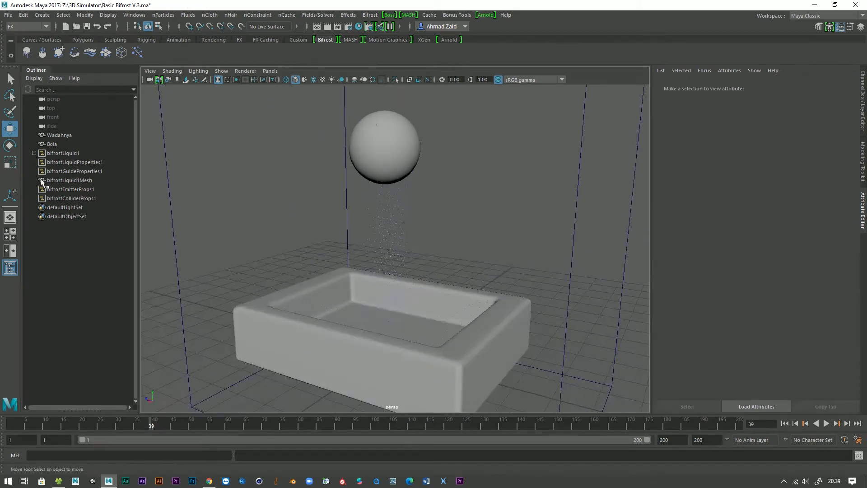
# Set the Render Quality of bifrostLiquid1's liquidShape1 to 1.000 and save the scene.
pyautogui.click(53, 151)
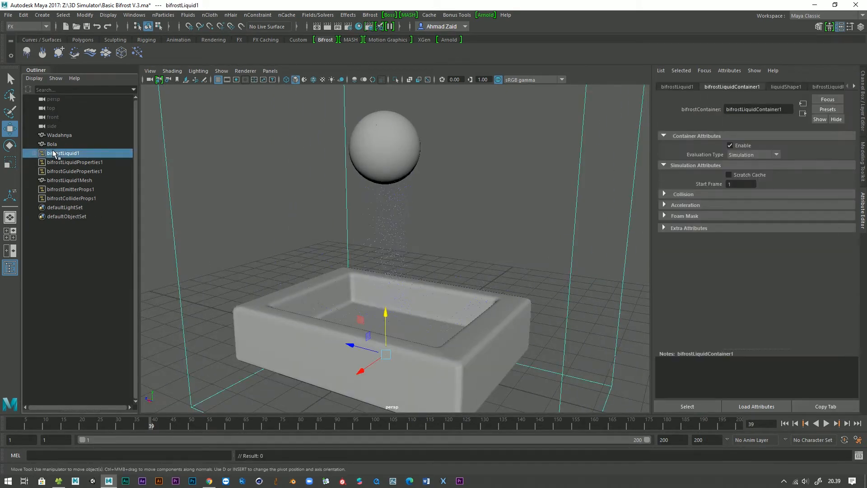
pyautogui.click(787, 86)
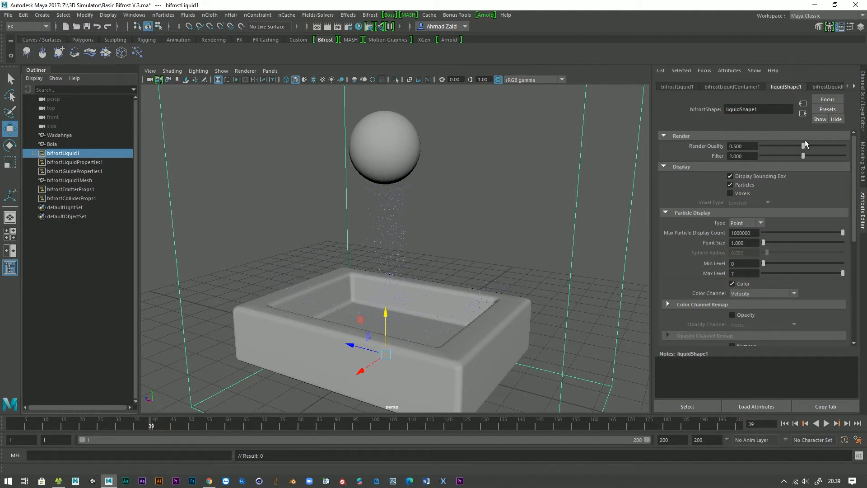
pyautogui.moveTo(806, 145); pyautogui.dragTo(849, 146)
pyautogui.keyDown('alt'); pyautogui.moveTo(416, 169); pyautogui.dragTo(389, 151); pyautogui.keyUp('alt')
pyautogui.hotkey('ctrl', 's')
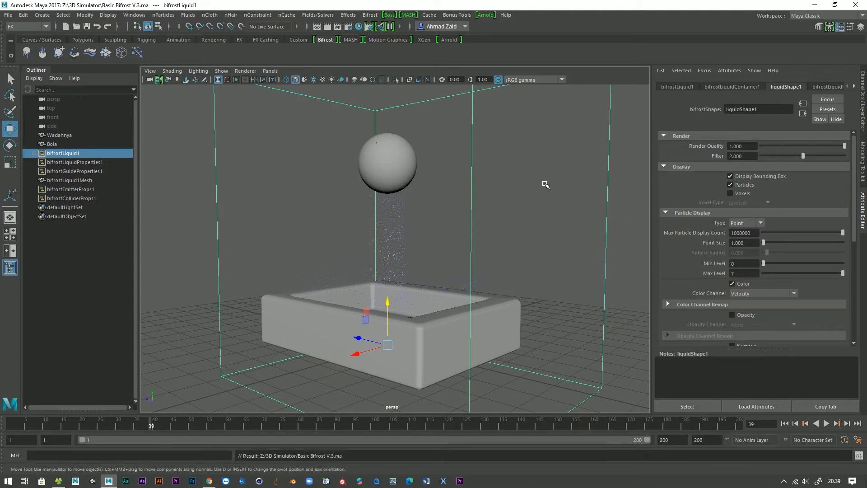
# Turn on the Voxels display for liquidShape1 and replay the simulation from the first frame.
pyautogui.click(739, 193)
pyautogui.keyDown('alt'); pyautogui.moveTo(284, 243); pyautogui.dragTo(551, 300); pyautogui.keyUp('alt')
pyautogui.scroll(5, 460, 324)
pyautogui.scroll(-5, 482, 326)
pyautogui.keyDown('alt'); pyautogui.moveTo(482, 326); pyautogui.dragTo(463, 332); pyautogui.keyUp('alt')
pyautogui.click(785, 423)
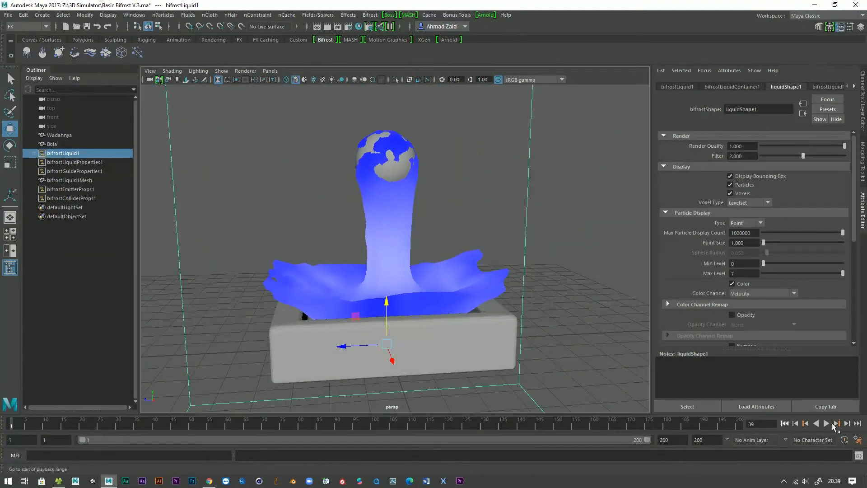
pyautogui.click(826, 423)
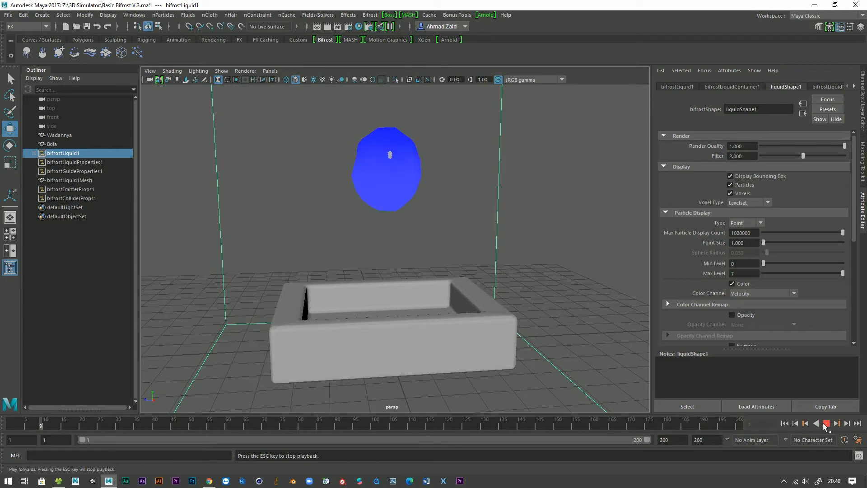
# Try the Volumetric voxel type on liquidShape1 and return it to Levelset.
pyautogui.click(738, 203)
pyautogui.click(743, 212)
pyautogui.click(745, 202)
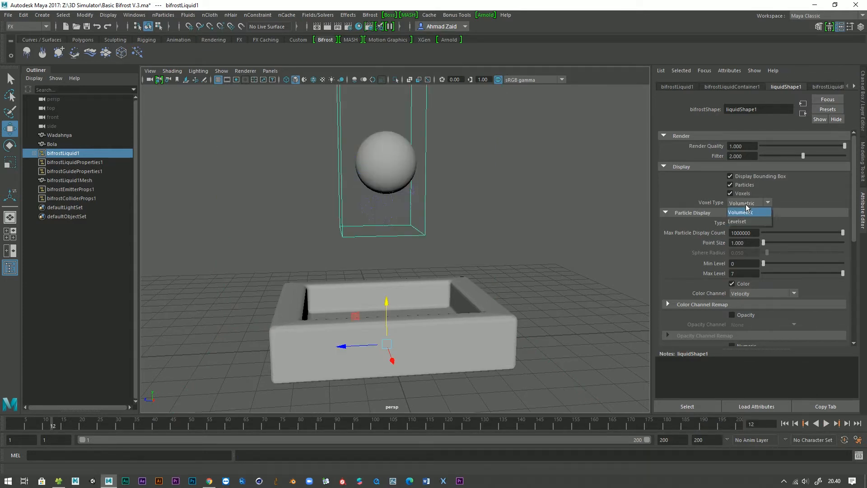
pyautogui.click(744, 205)
# Play the simulation on to frame 41 to inspect the voxel surface, and turn off the Voxels display.
pyautogui.click(827, 424)
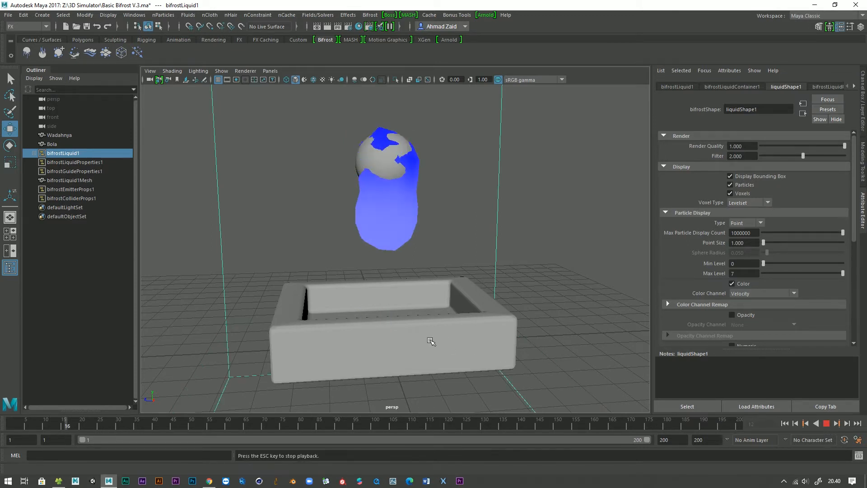
pyautogui.keyDown('alt'); pyautogui.moveTo(427, 340); pyautogui.dragTo(421, 341); pyautogui.keyUp('alt')
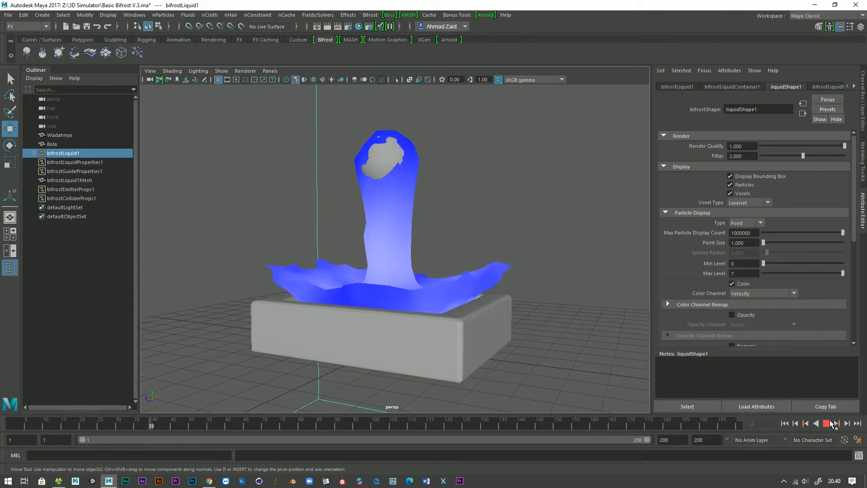
pyautogui.click(833, 423)
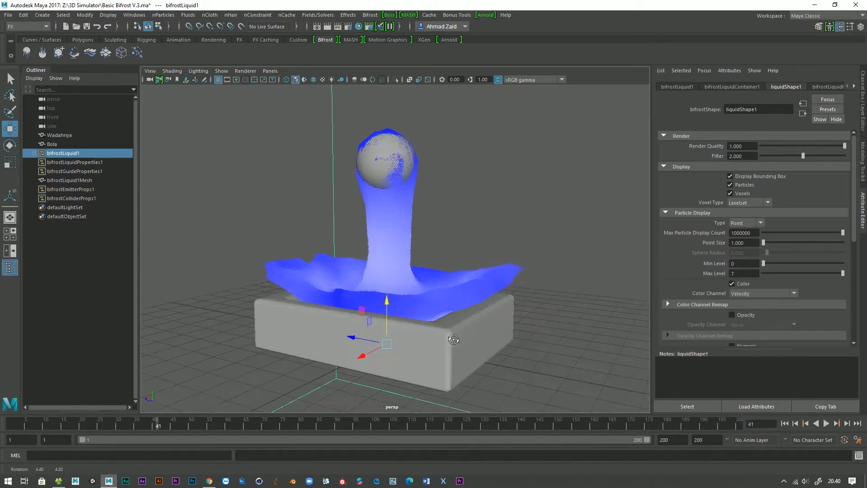
pyautogui.keyDown('alt'); pyautogui.moveTo(449, 341); pyautogui.dragTo(560, 334); pyautogui.keyUp('alt')
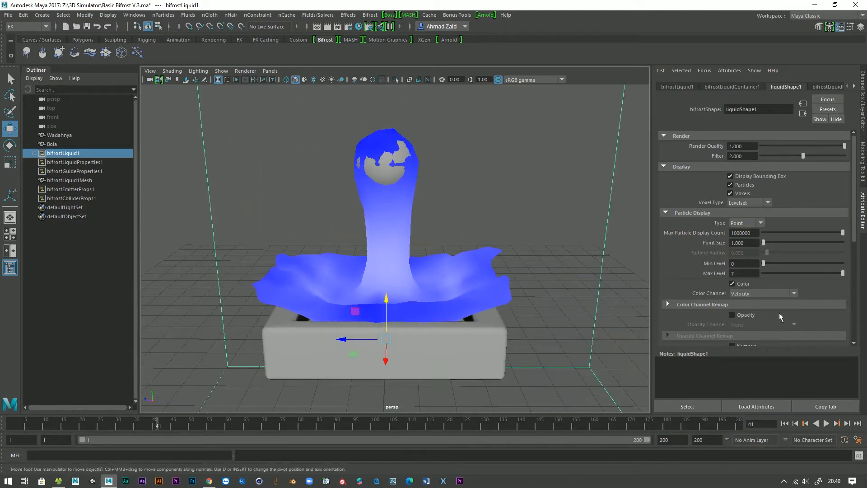
pyautogui.click(736, 193)
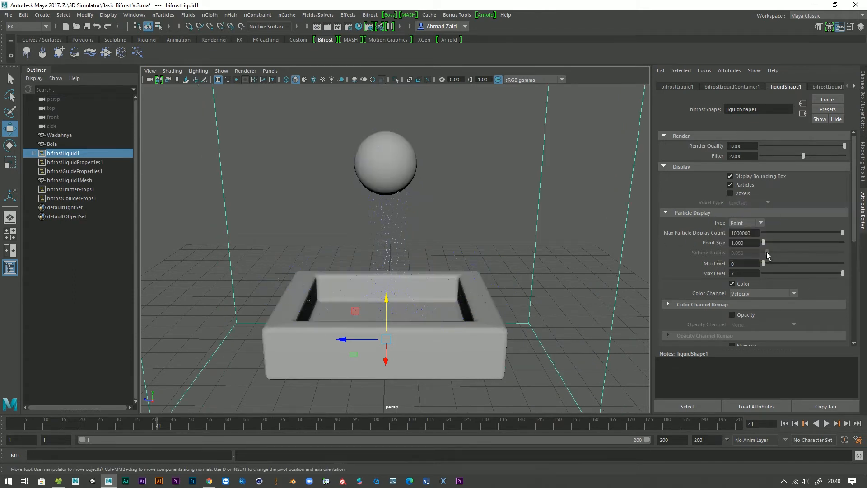
# Try a particle Point Size of 10.000 on liquidShape1 and save the scene.
pyautogui.moveTo(764, 242); pyautogui.dragTo(851, 248)
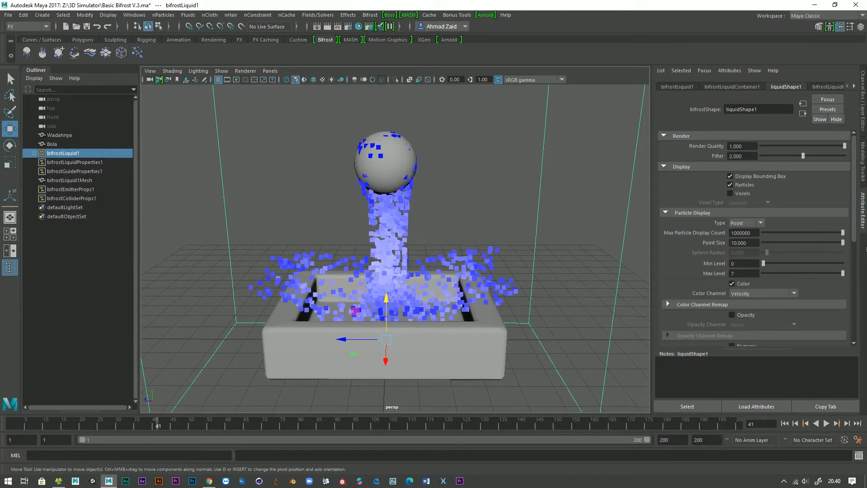
pyautogui.keyDown('alt'); pyautogui.moveTo(166, 316); pyautogui.dragTo(153, 307); pyautogui.keyUp('alt')
pyautogui.hotkey('ctrl', 's')
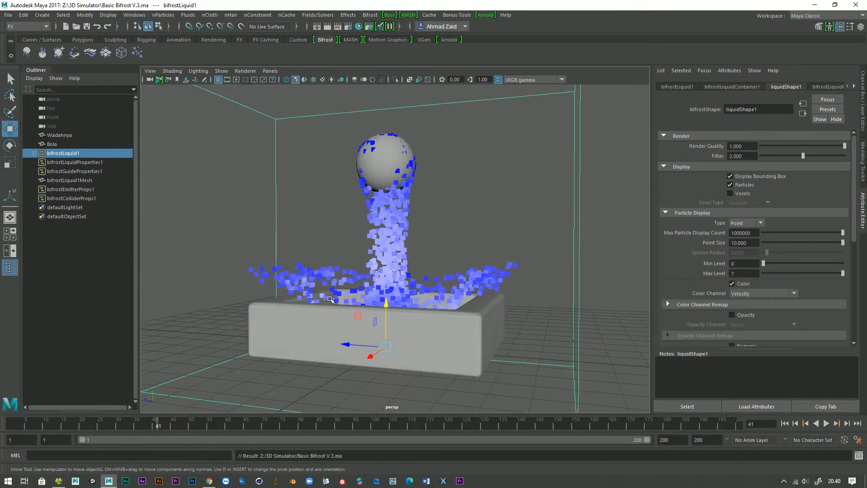
# Try the Sphere particle display type on liquidShape1 with a Sphere Radius of 0.317.
pyautogui.keyDown('alt'); pyautogui.moveTo(331, 299); pyautogui.dragTo(334, 316); pyautogui.keyUp('alt')
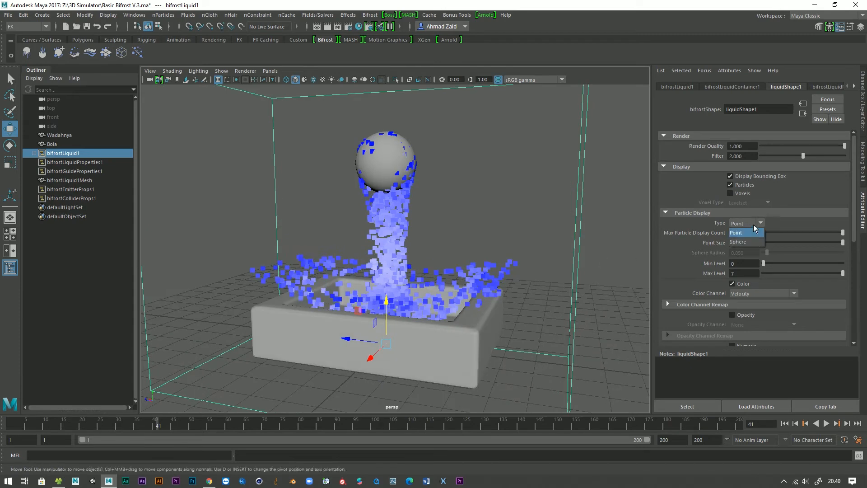
pyautogui.click(744, 242)
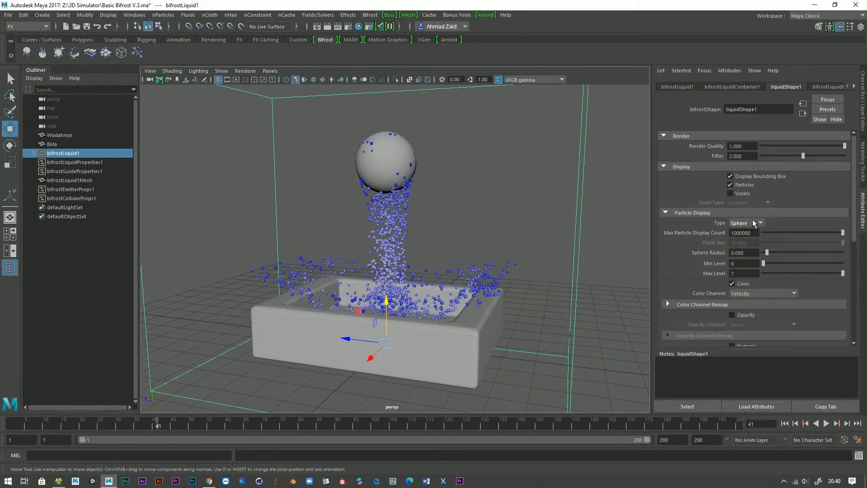
pyautogui.moveTo(767, 252); pyautogui.dragTo(788, 266)
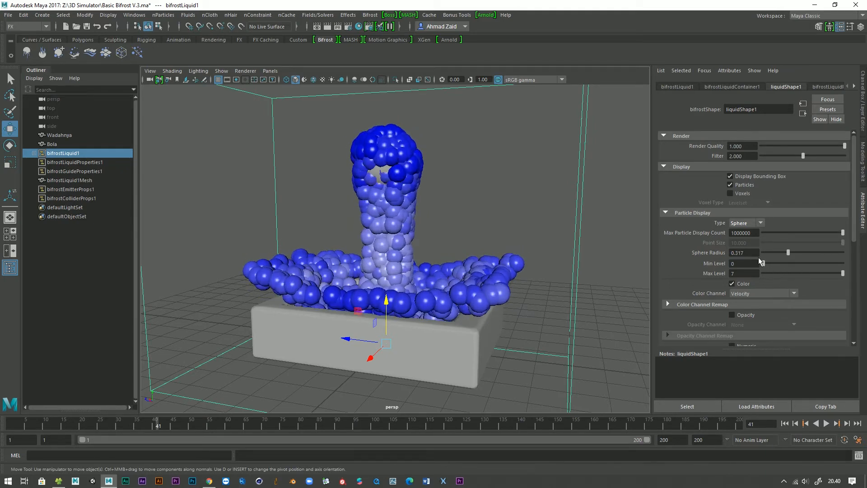
# Set the particle display back to Point with Point Size 1.000, with the Voxels display on only during the change.
pyautogui.click(735, 193)
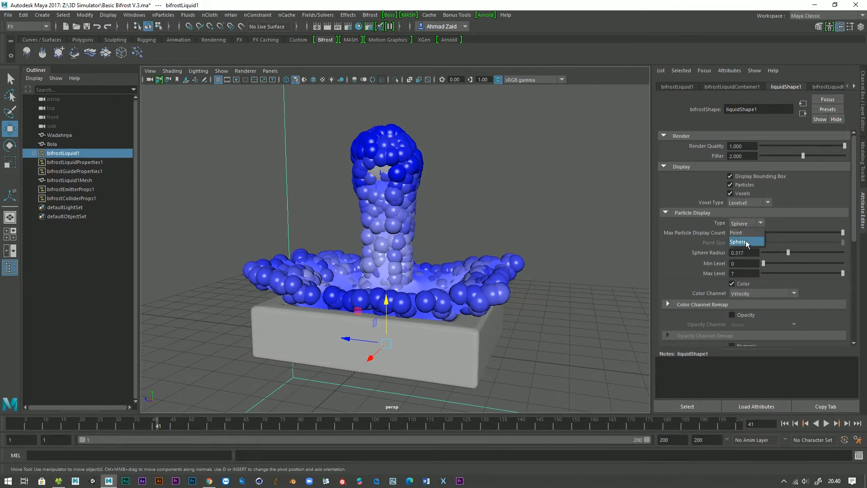
pyautogui.click(738, 232)
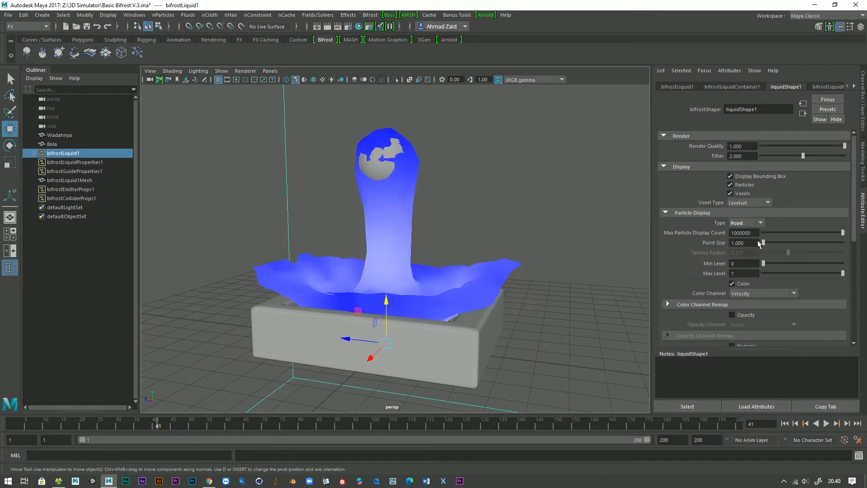
pyautogui.click(737, 242)
pyautogui.press('Return')
pyautogui.click(730, 194)
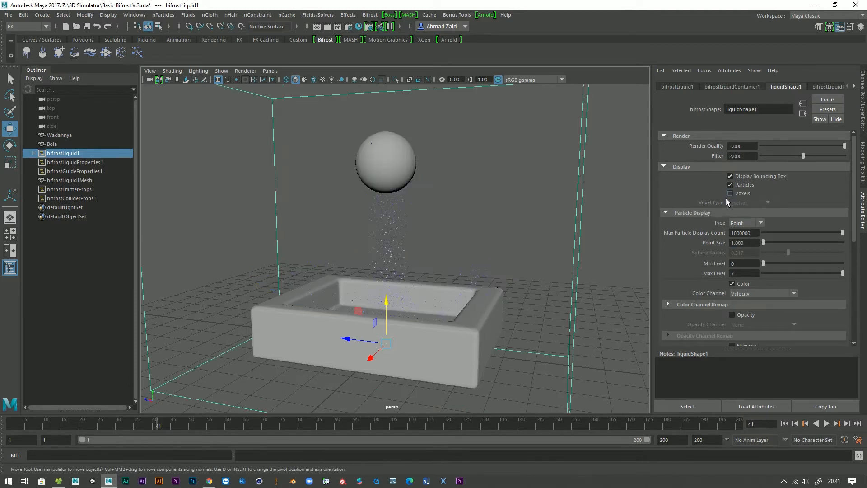
# Enable Bifrost Meshing on liquidShape1.
pyautogui.scroll(-5, 700, 287)
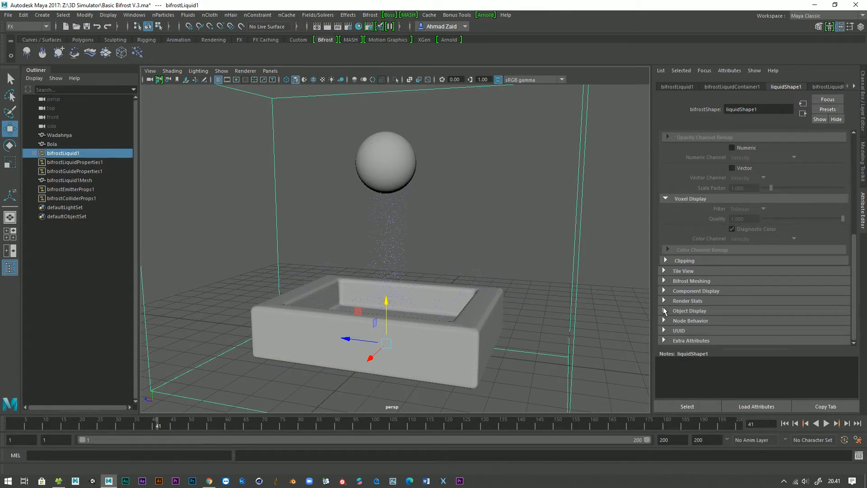
pyautogui.click(664, 300)
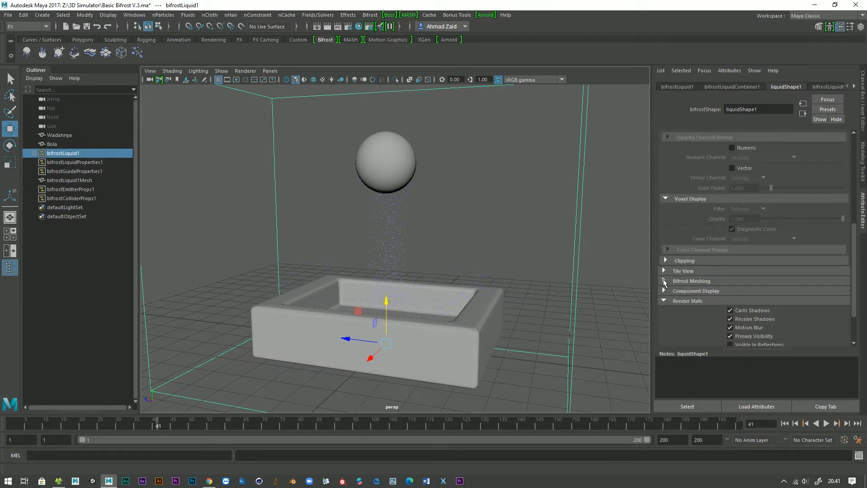
pyautogui.click(665, 281)
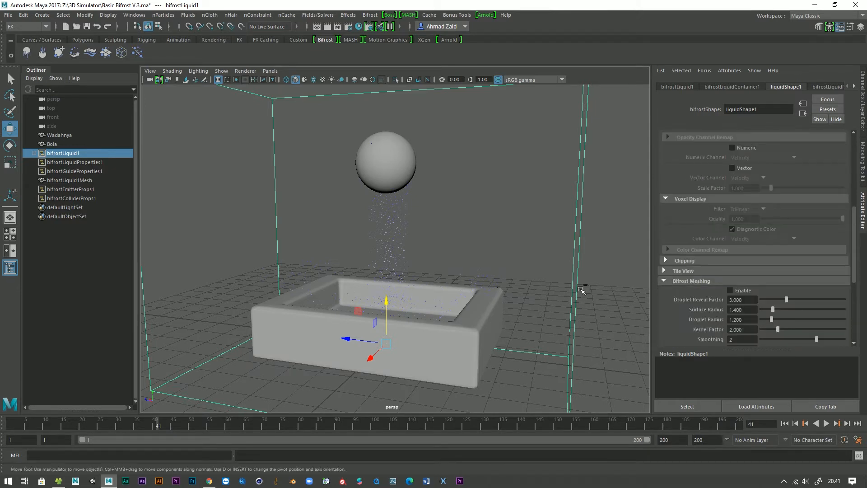
pyautogui.click(730, 291)
# Examine the generated liquid mesh around the sphere and container, along with its bifrostLiquidMaterial1 settings.
pyautogui.keyDown('alt'); pyautogui.moveTo(393, 252); pyautogui.dragTo(453, 269); pyautogui.keyUp('alt')
pyautogui.click(504, 289)
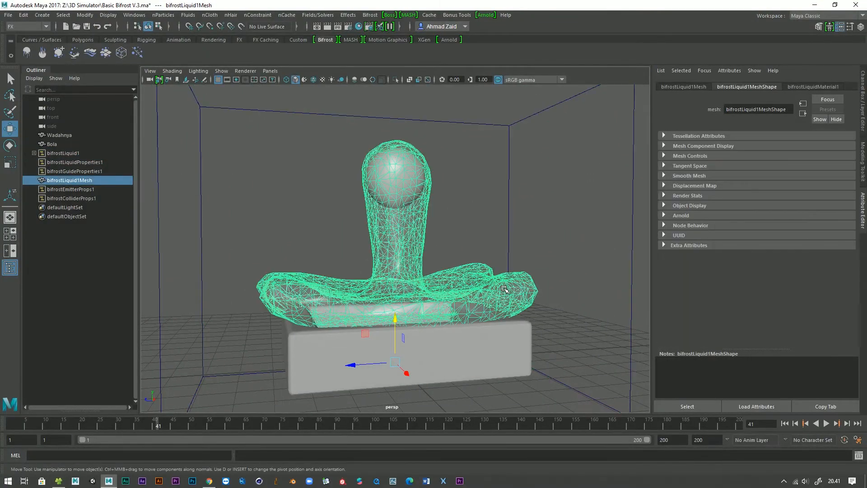
pyautogui.click(555, 286)
pyautogui.moveTo(563, 297)
pyautogui.keyDown('alt'); pyautogui.mouseDown()
pyautogui.moveTo(513, 316)
pyautogui.moveTo(492, 301)
pyautogui.moveTo(536, 290)
pyautogui.moveTo(557, 304)
pyautogui.moveTo(499, 319)
pyautogui.moveTo(409, 308)
pyautogui.moveTo(560, 307)
pyautogui.mouseUp(); pyautogui.keyUp('alt')
pyautogui.click(767, 405)
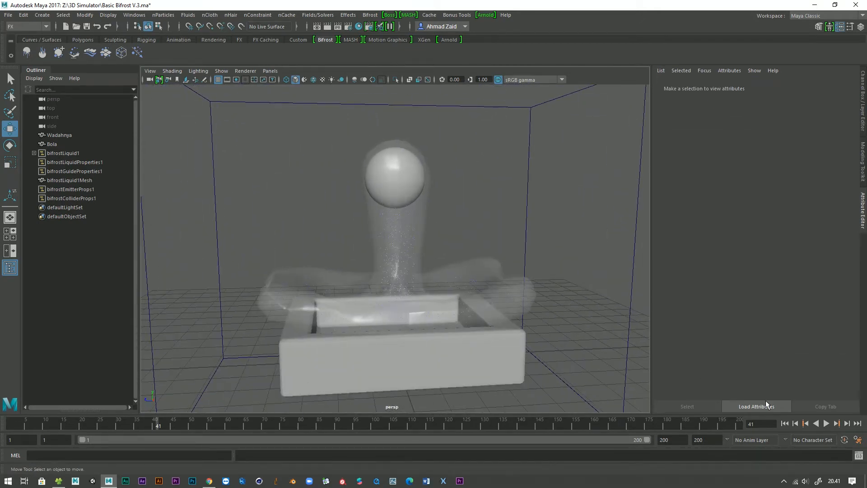
pyautogui.click(503, 300)
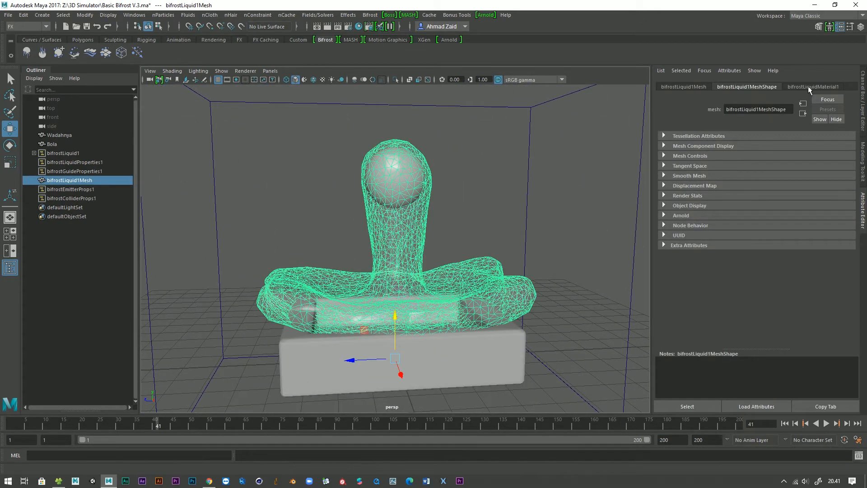
pyautogui.scroll(-1, 756, 88)
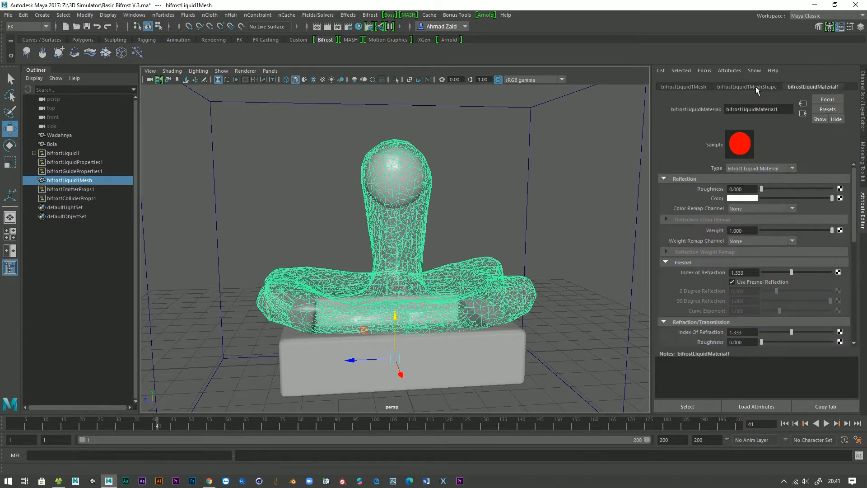
# Set the Bifrost Meshing Smoothing of bifrostLiquid1's liquidShape1 to 3.
pyautogui.click(53, 154)
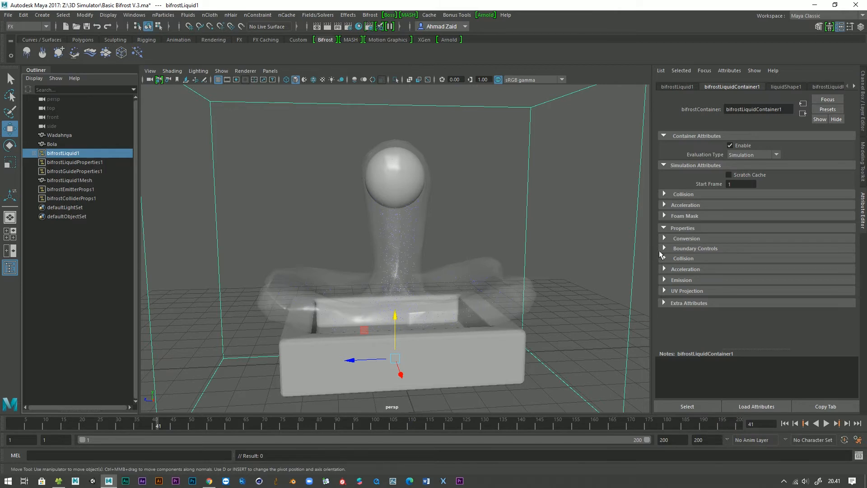
pyautogui.click(785, 87)
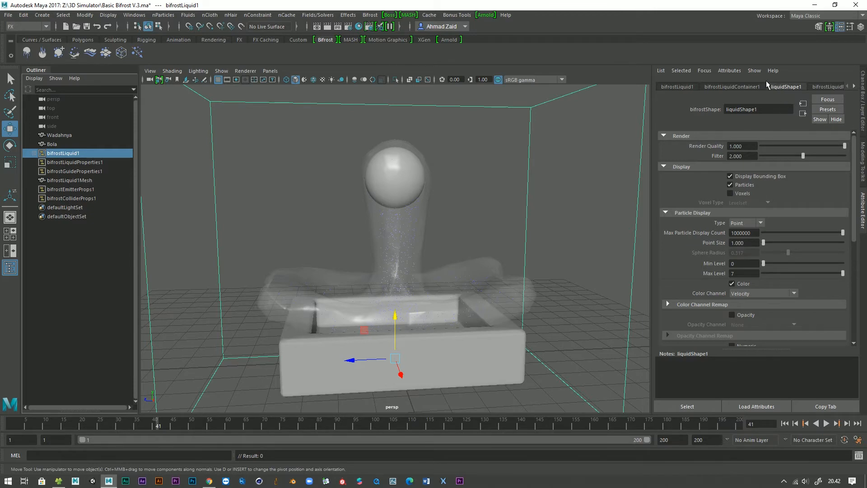
pyautogui.moveTo(529, 342)
pyautogui.keyDown('alt'); pyautogui.mouseDown()
pyautogui.moveTo(492, 361)
pyautogui.moveTo(497, 336)
pyautogui.moveTo(517, 340)
pyautogui.mouseUp(); pyautogui.keyUp('alt')
pyautogui.scroll(-5, 747, 309)
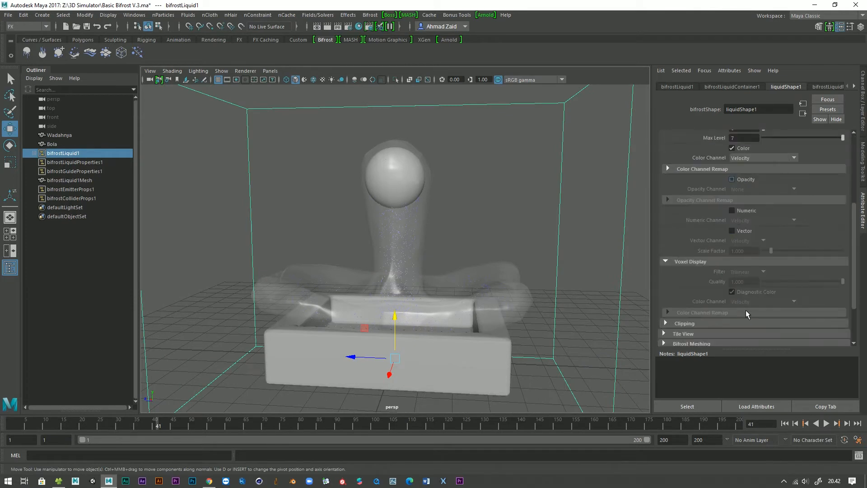
pyautogui.click(690, 280)
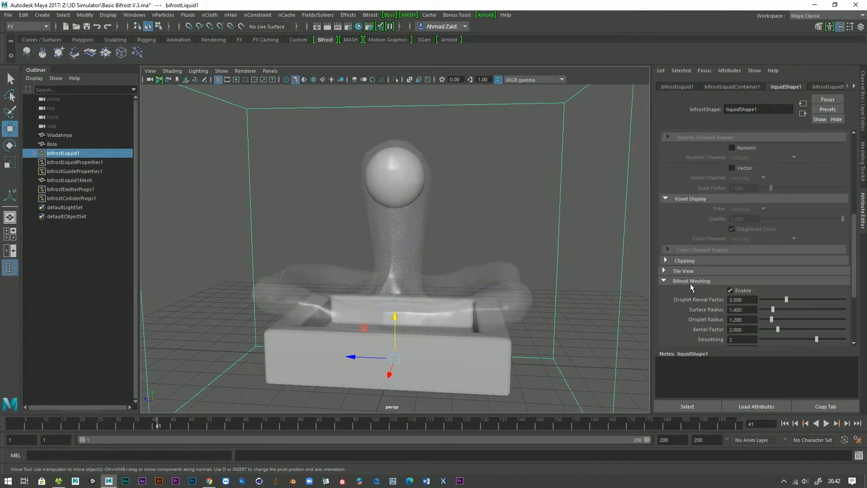
pyautogui.scroll(-1, 692, 282)
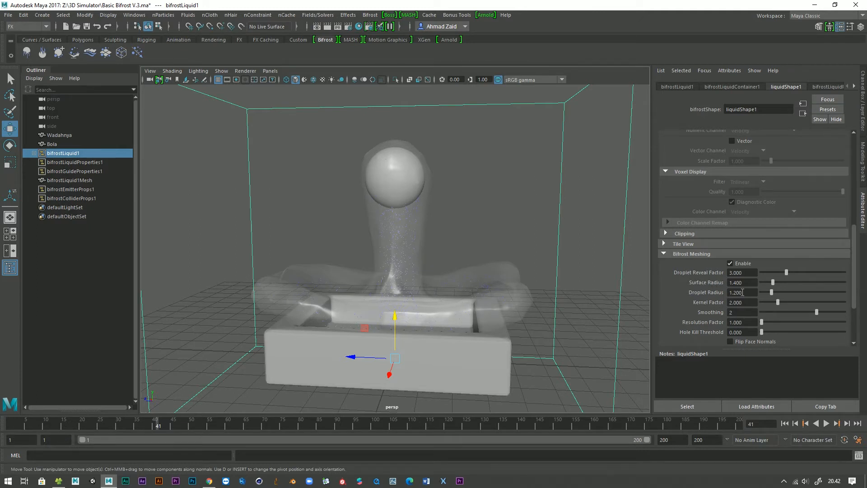
pyautogui.click(838, 311)
pyautogui.moveTo(694, 315)
pyautogui.keyDown('alt'); pyautogui.moveTo(513, 294); pyautogui.dragTo(475, 297); pyautogui.keyUp('alt')
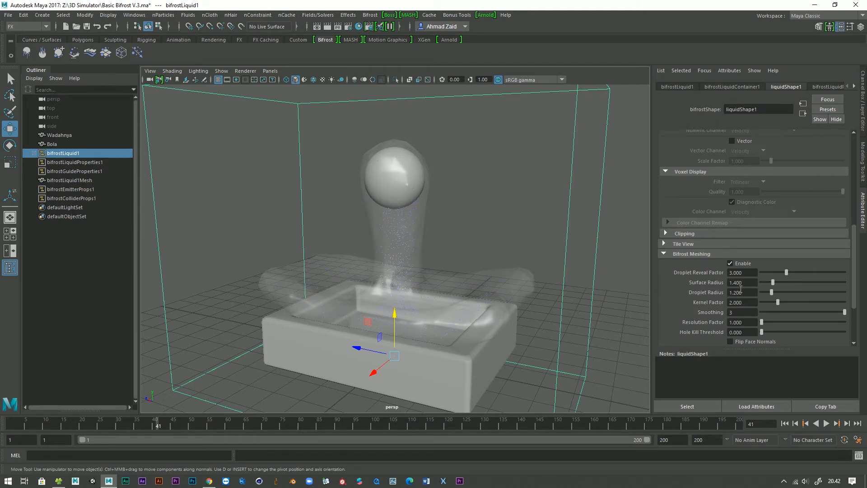
# Inspect the smoothed liquid mesh from several angles and save the scene.
pyautogui.keyDown('alt'); pyautogui.moveTo(420, 335); pyautogui.dragTo(486, 204); pyautogui.keyUp('alt')
pyautogui.click(387, 243)
pyautogui.click(474, 213)
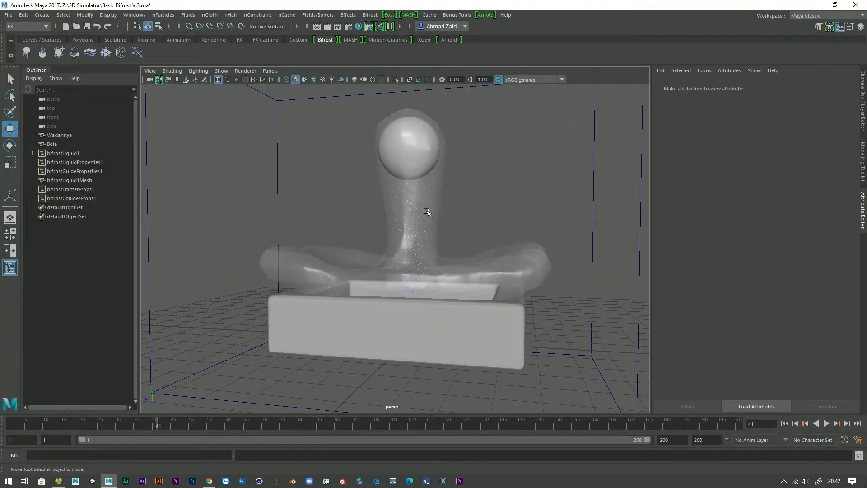
pyautogui.moveTo(418, 286)
pyautogui.keyDown('alt'); pyautogui.mouseDown()
pyautogui.moveTo(399, 279)
pyautogui.moveTo(353, 286)
pyautogui.moveTo(425, 281)
pyautogui.mouseUp(); pyautogui.keyUp('alt')
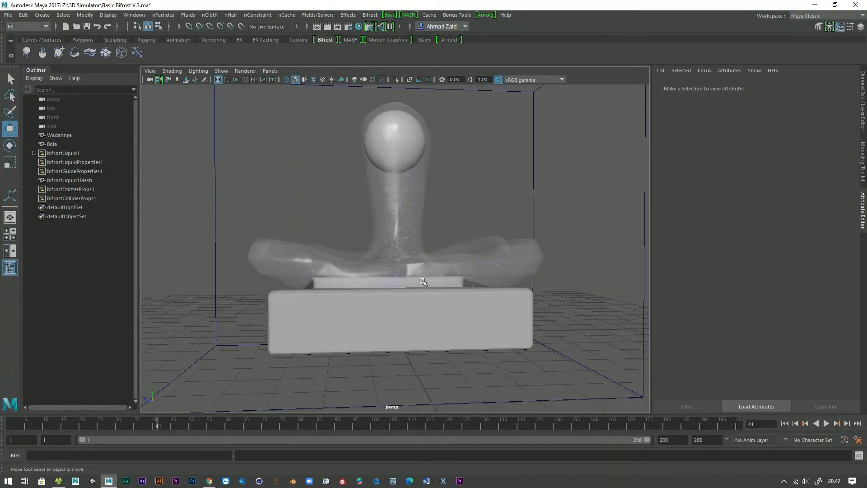
pyautogui.keyDown('alt'); pyautogui.moveTo(412, 308); pyautogui.dragTo(381, 287, button='right'); pyautogui.keyUp('alt')
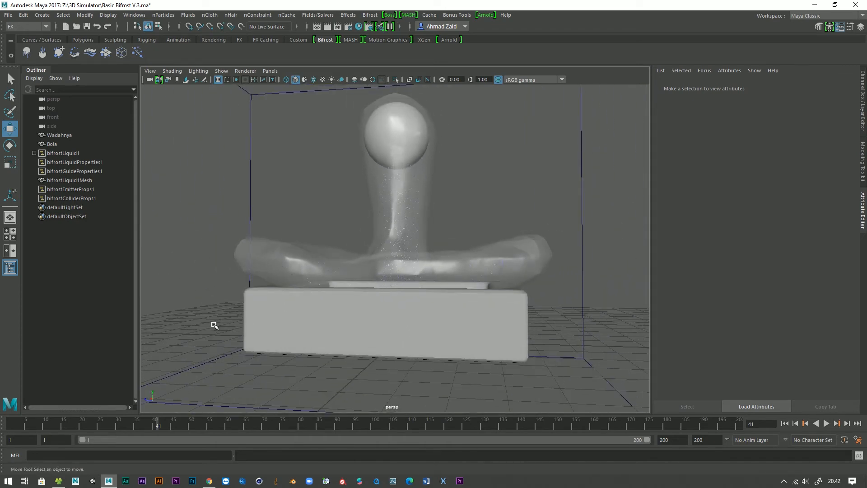
pyautogui.keyDown('alt'); pyautogui.moveTo(318, 297); pyautogui.dragTo(382, 313); pyautogui.keyUp('alt')
pyautogui.click(319, 292)
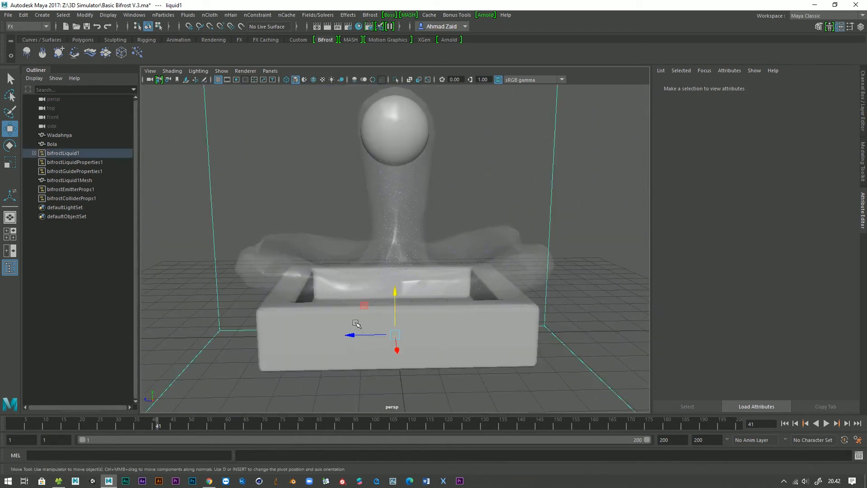
pyautogui.hotkey('ctrl', 's')
# Set the Gravity Magnitude in bifrostLiquid1's solver properties to 50.
pyautogui.scroll(-2, 316, 285)
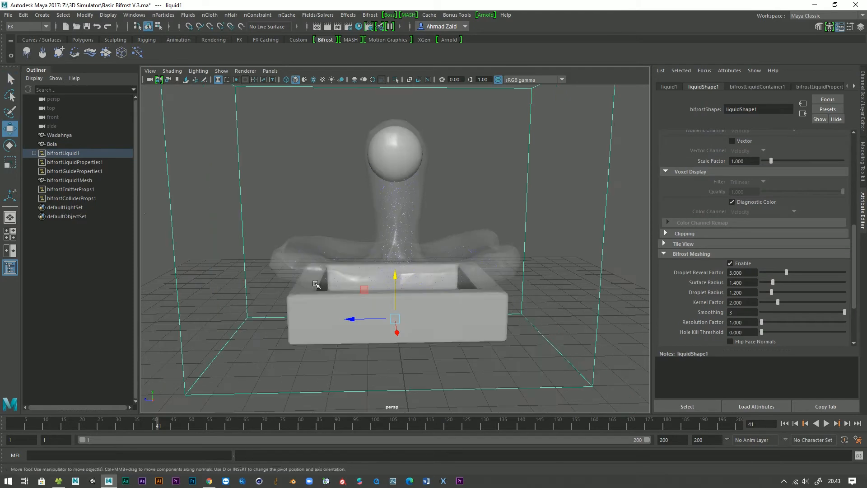
pyautogui.click(63, 153)
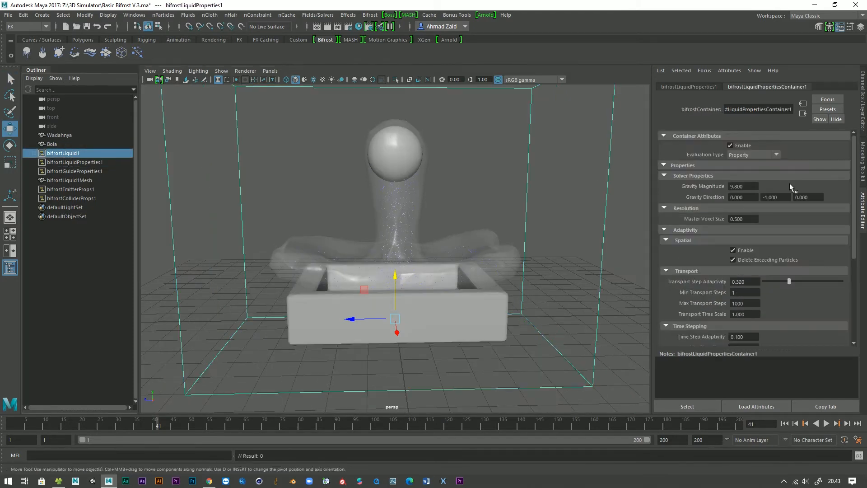
pyautogui.moveTo(751, 186); pyautogui.dragTo(706, 189)
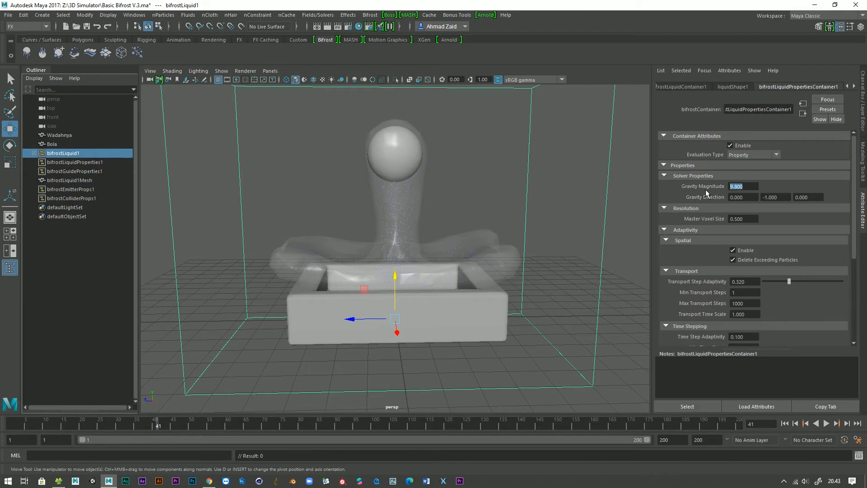
pyautogui.write('50')
pyautogui.press('Return')
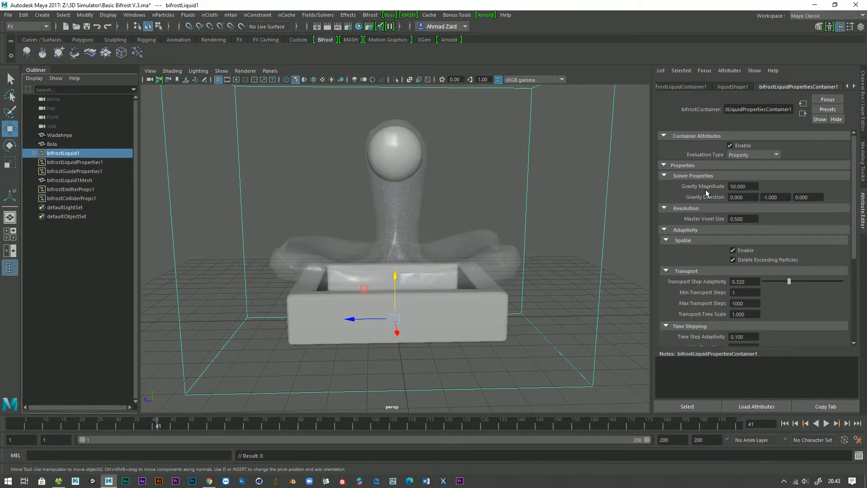
# Replay the simulation from the first frame, stop it at frame 5 and save the scene.
pyautogui.click(784, 423)
pyautogui.click(826, 423)
pyautogui.click(826, 423)
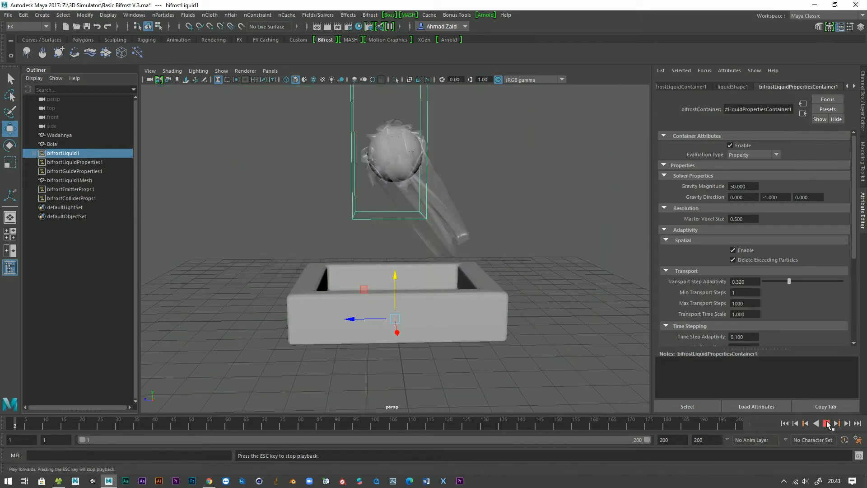
pyautogui.click(828, 425)
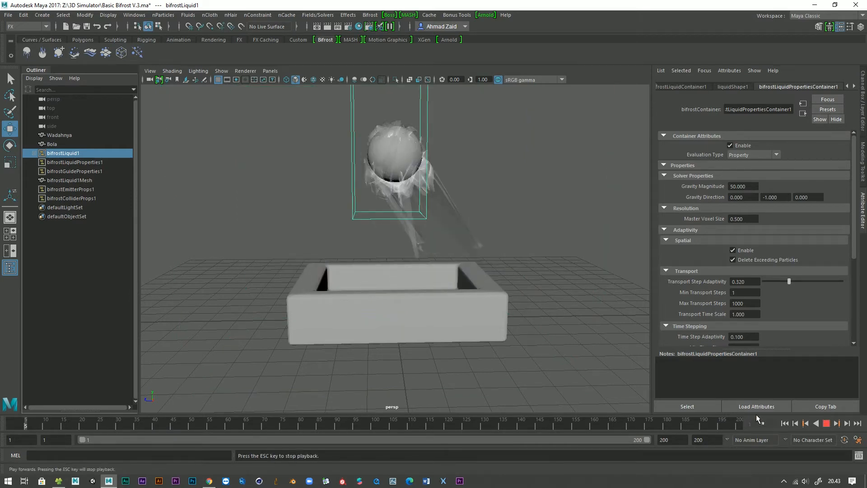
pyautogui.keyDown('alt'); pyautogui.moveTo(524, 367); pyautogui.dragTo(484, 364); pyautogui.keyUp('alt')
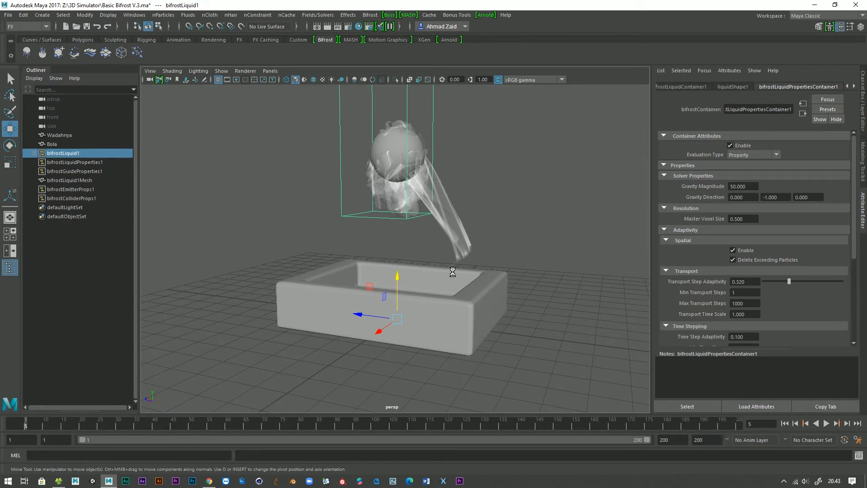
pyautogui.hotkey('ctrl', 's')
# Deselect the liquid and play the simulation again from the first frame to inspect the meshed flow into the container.
pyautogui.click(460, 247)
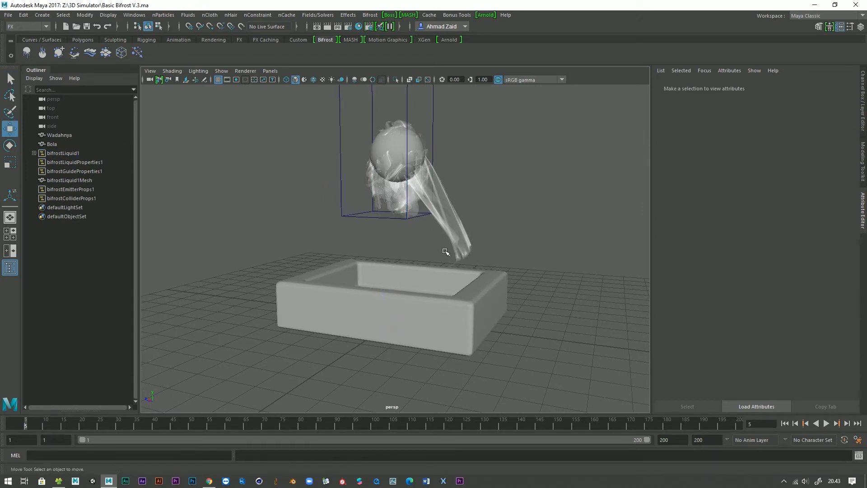
pyautogui.click(434, 195)
pyautogui.click(514, 203)
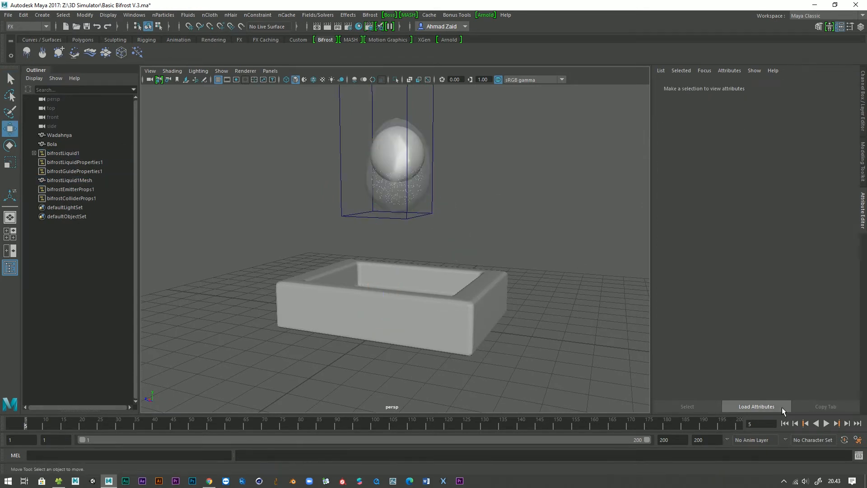
pyautogui.click(784, 424)
pyautogui.click(825, 424)
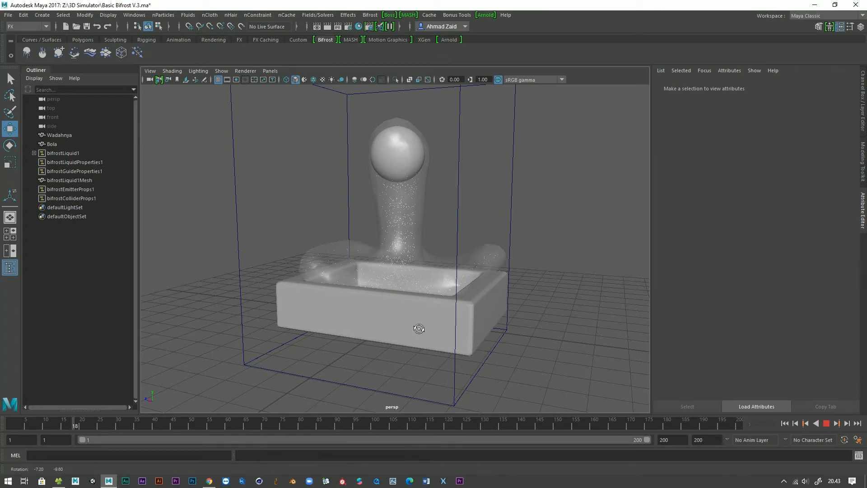
# Select bifrostLiquid1 and set the Gravity Magnitude in its solver properties to 200.
pyautogui.keyDown('alt'); pyautogui.moveTo(416, 329); pyautogui.dragTo(415, 358); pyautogui.keyUp('alt')
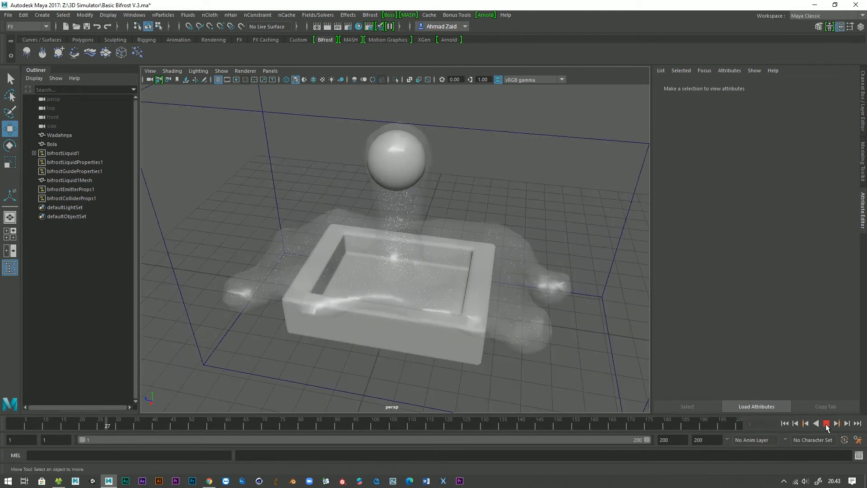
pyautogui.click(61, 153)
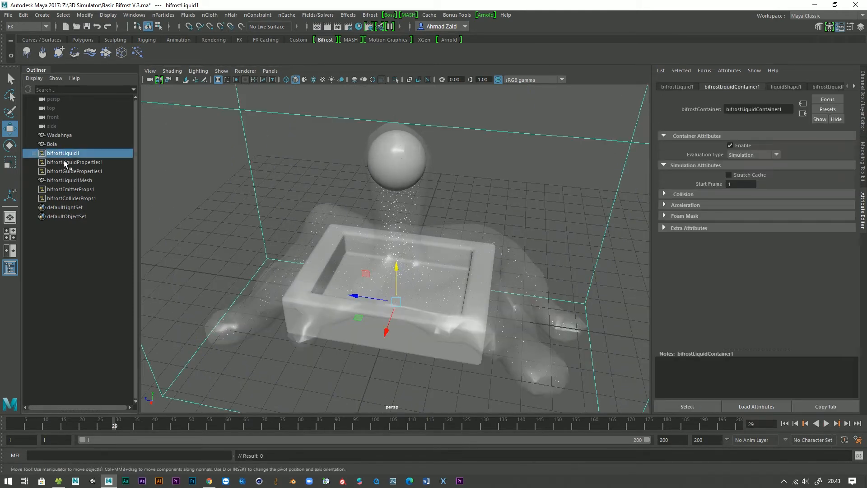
pyautogui.click(831, 86)
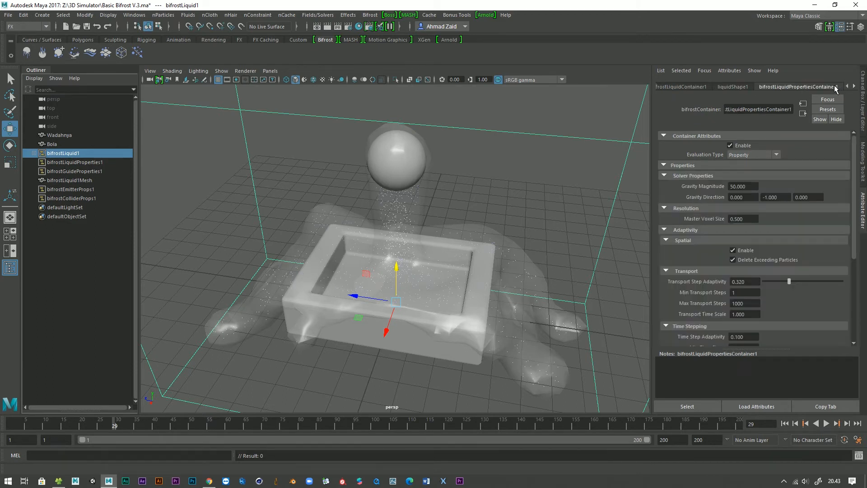
pyautogui.doubleClick(742, 189)
pyautogui.write('20')
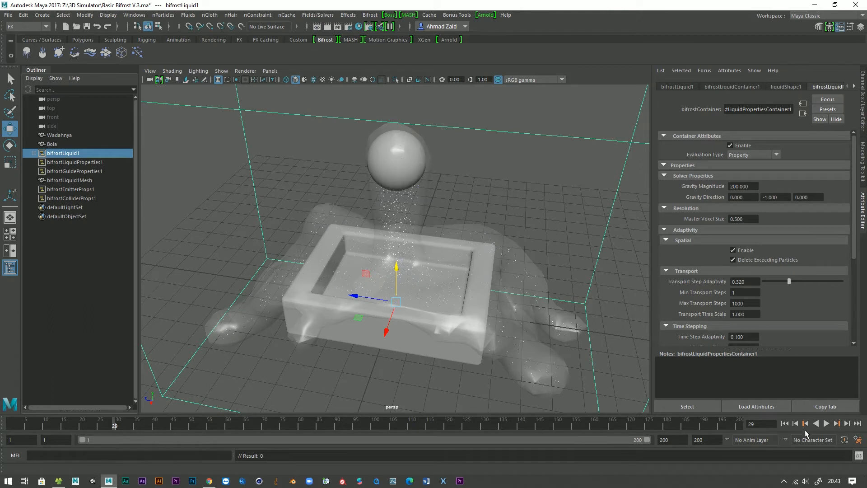
# Replay the simulation from the first frame, inspect the falling liquid from above and the side, stop at frame 27 and save the scene.
pyautogui.click(784, 423)
pyautogui.click(827, 423)
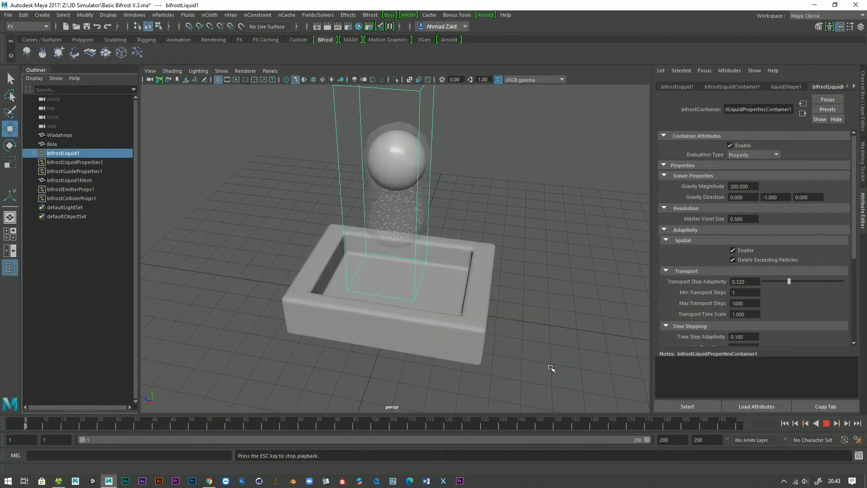
pyautogui.keyDown('alt'); pyautogui.moveTo(414, 318); pyautogui.dragTo(356, 427); pyautogui.keyUp('alt')
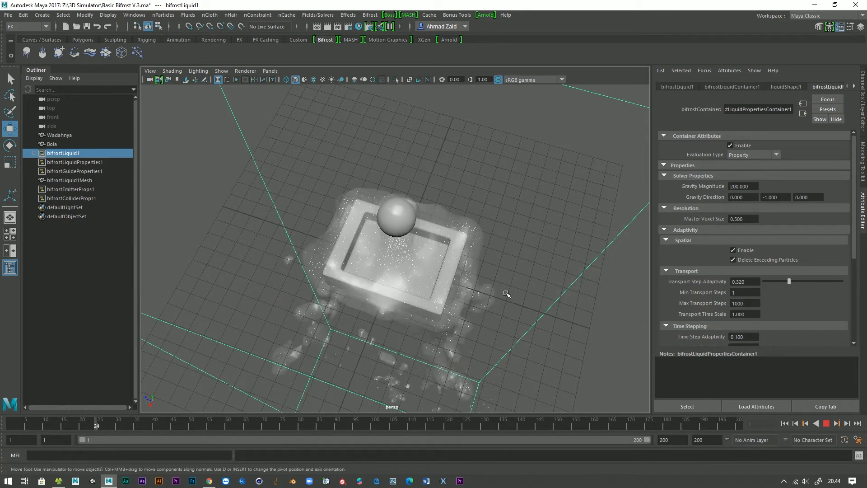
pyautogui.keyDown('alt'); pyautogui.moveTo(514, 283); pyautogui.dragTo(785, 429); pyautogui.keyUp('alt')
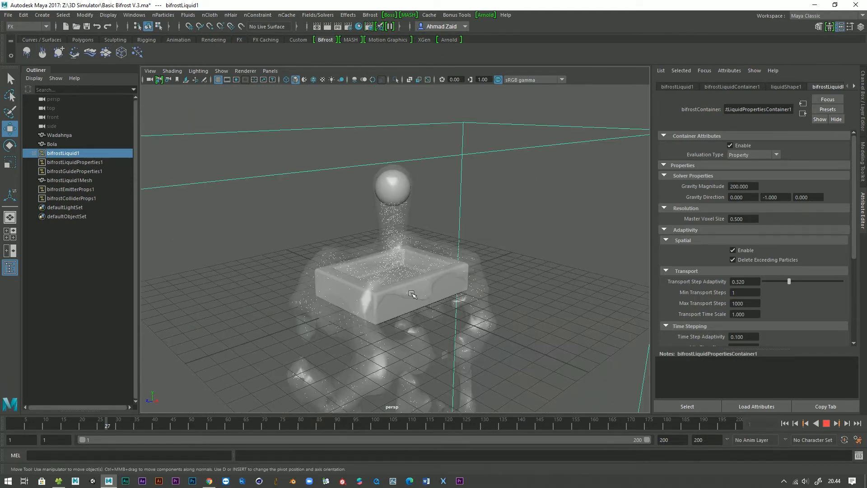
pyautogui.press('Escape')
pyautogui.hotkey('ctrl', 's')
# Return the liquid's Gravity Magnitude to 50.
pyautogui.click(731, 186)
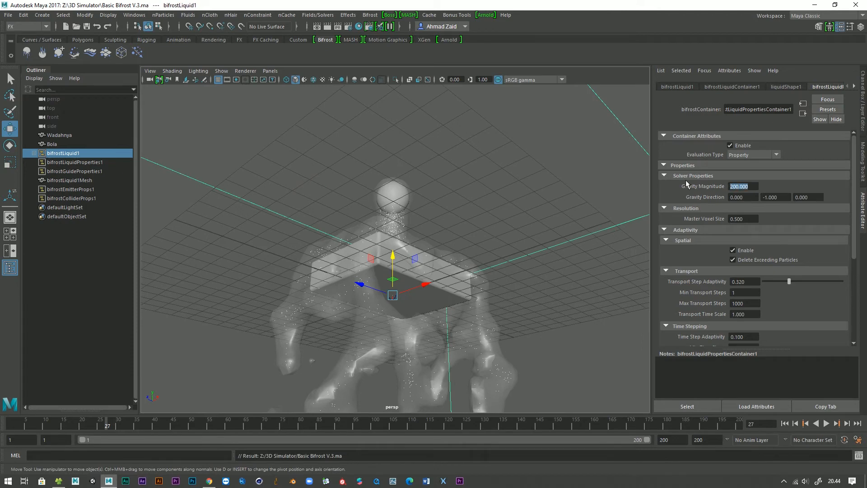
pyautogui.write('50')
pyautogui.press('Return')
# Review the Transport, Time Stepping and Vorticity settings in the liquid properties container.
pyautogui.scroll(-2, 775, 331)
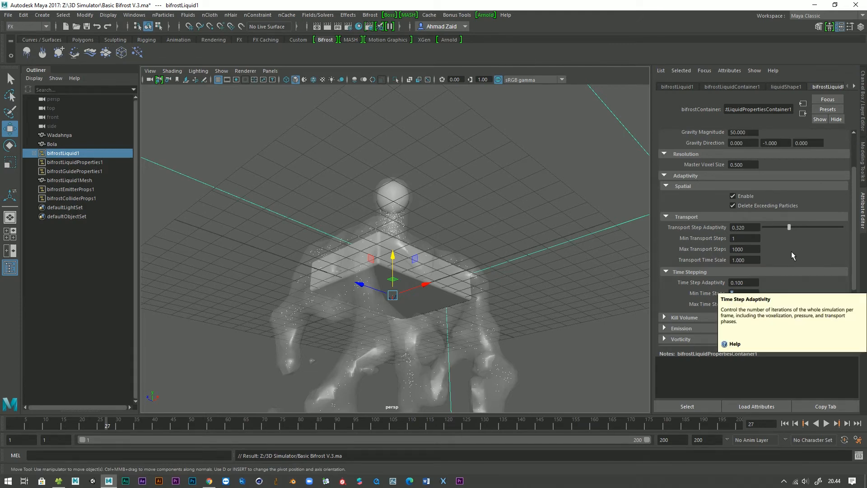
pyautogui.scroll(-3, 806, 253)
pyautogui.click(733, 253)
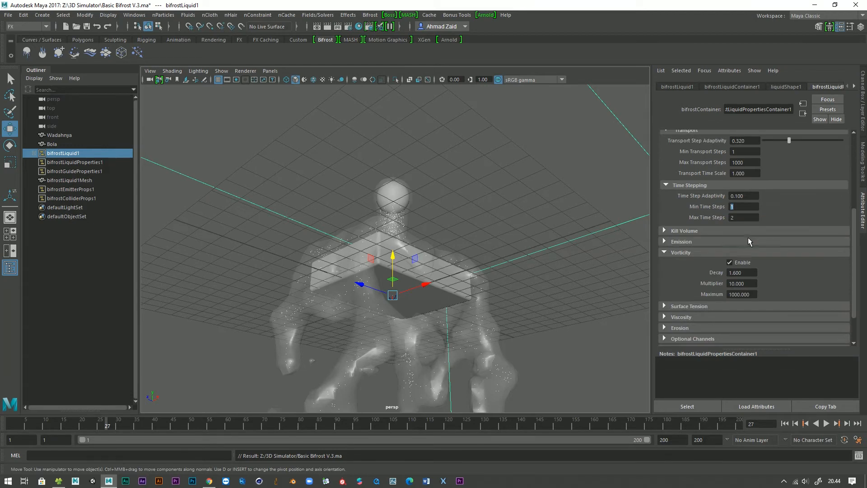
pyautogui.scroll(3, 812, 240)
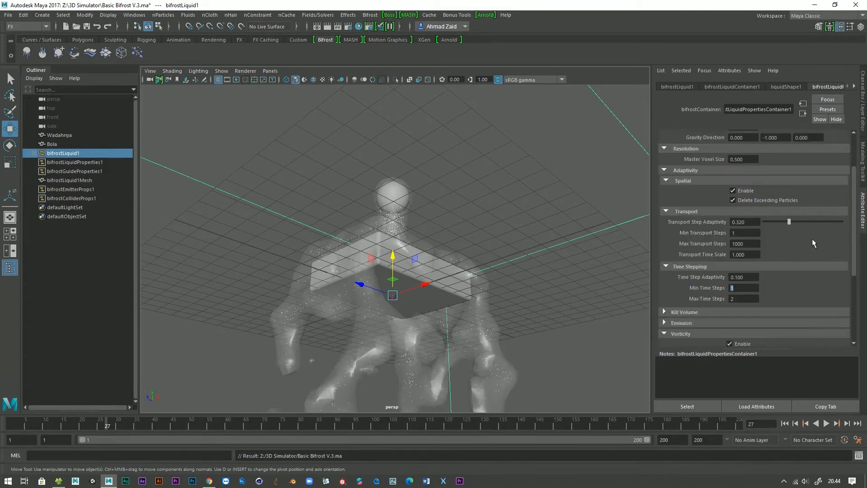
pyautogui.click(752, 254)
pyautogui.scroll(2, 798, 253)
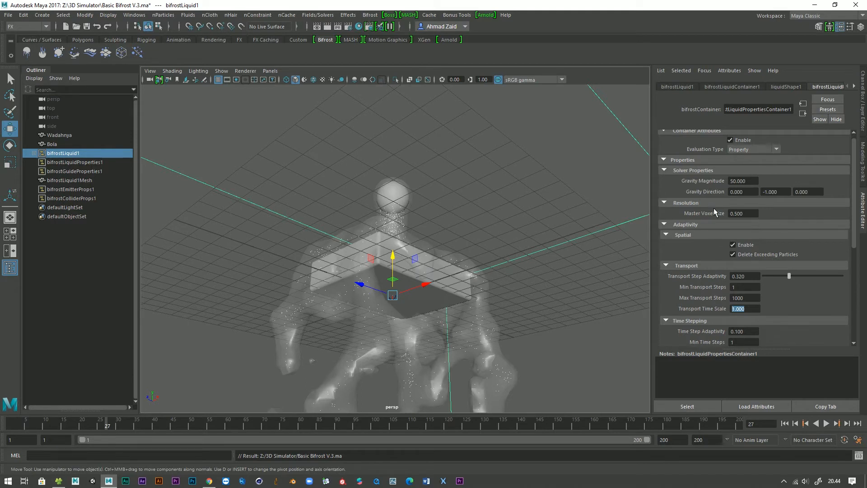
# Briefly enable liquidShape1's Tile View display to inspect the tiles around the liquid, and turn it off again.
pyautogui.click(782, 86)
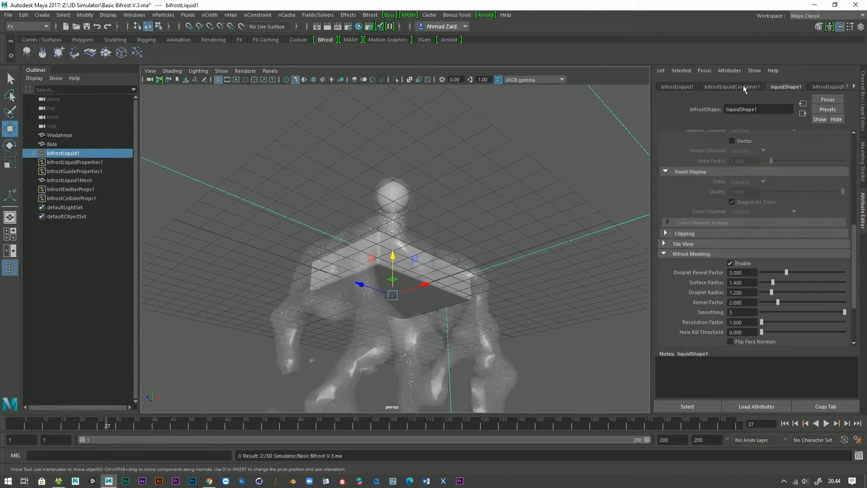
pyautogui.scroll(-2, 682, 272)
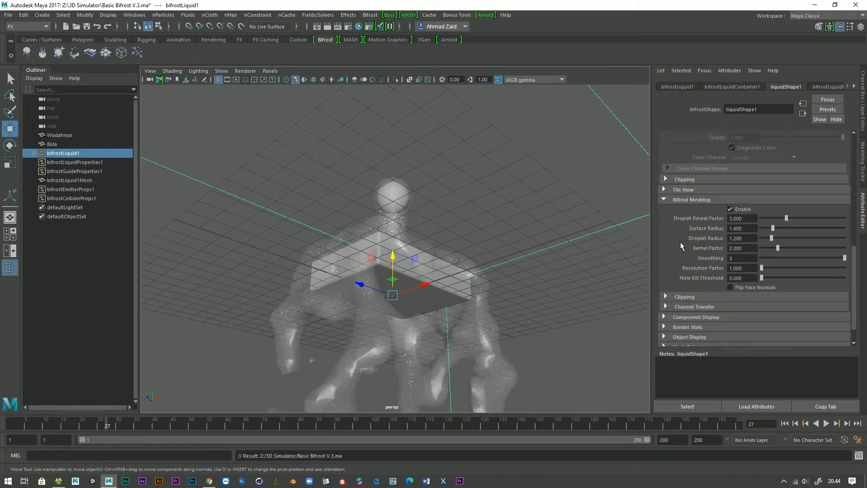
pyautogui.click(663, 190)
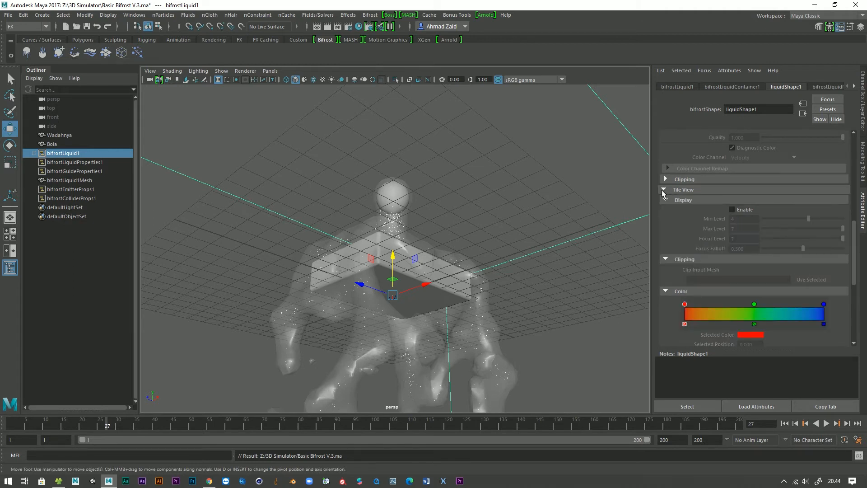
pyautogui.click(666, 179)
pyautogui.click(666, 179)
pyautogui.click(737, 211)
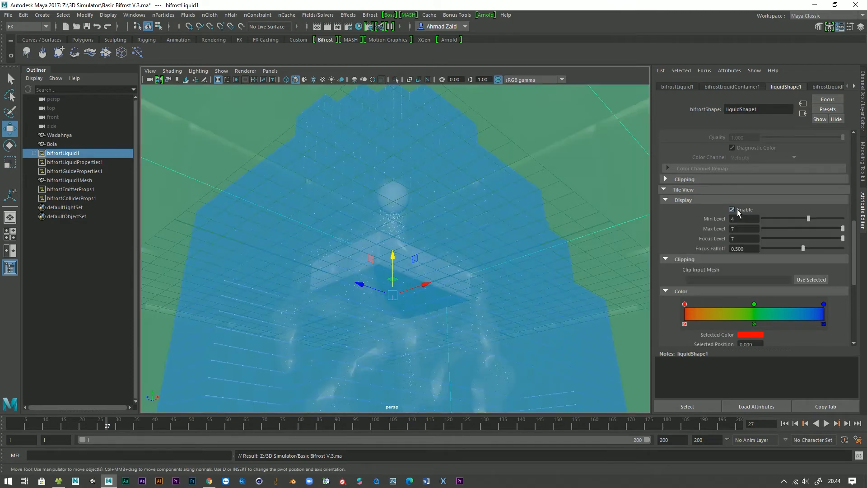
pyautogui.keyDown('alt'); pyautogui.moveTo(329, 253); pyautogui.dragTo(396, 240); pyautogui.keyUp('alt')
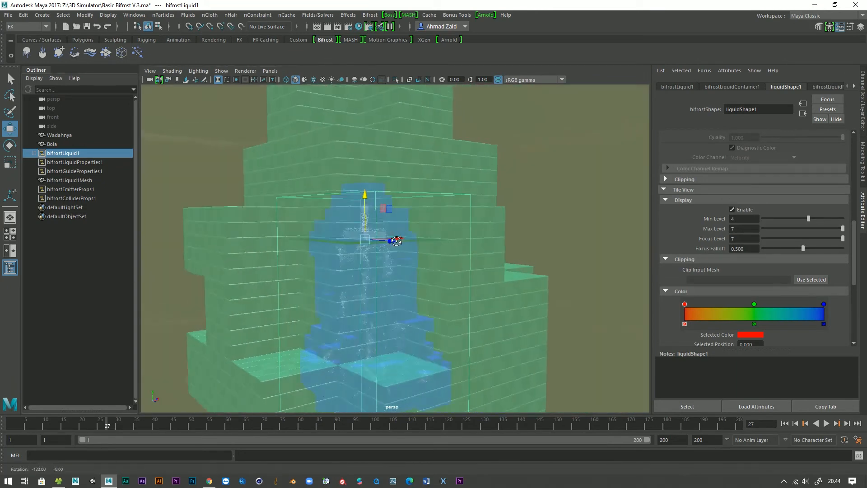
pyautogui.keyDown('alt'); pyautogui.moveTo(301, 283); pyautogui.dragTo(321, 194, button='middle'); pyautogui.keyUp('alt')
pyautogui.keyDown('alt'); pyautogui.moveTo(474, 366); pyautogui.dragTo(385, 185, button='right'); pyautogui.keyUp('alt')
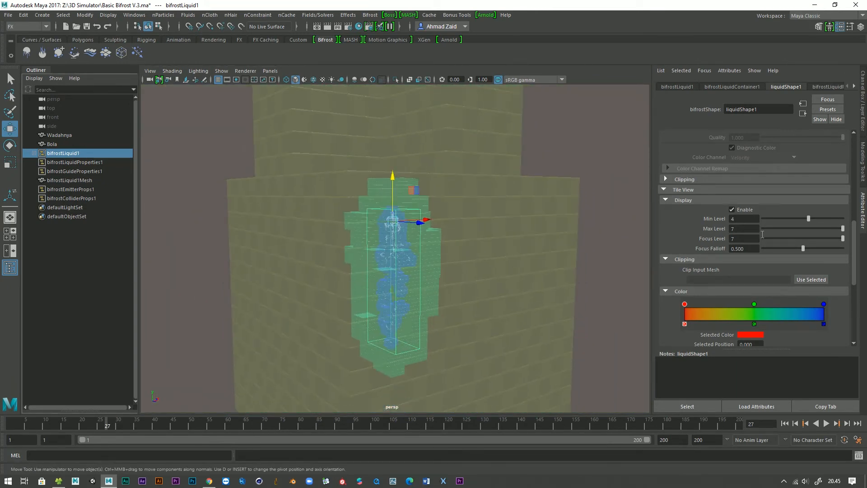
pyautogui.click(732, 210)
pyautogui.keyDown('alt'); pyautogui.moveTo(346, 223); pyautogui.dragTo(423, 206, button='right'); pyautogui.keyUp('alt')
pyautogui.keyDown('alt'); pyautogui.moveTo(565, 206); pyautogui.dragTo(532, 331, button='middle'); pyautogui.keyUp('alt')
# Review bifrostLiquid1's shape display, container, liquid properties and guide properties settings.
pyautogui.scroll(8, 669, 207)
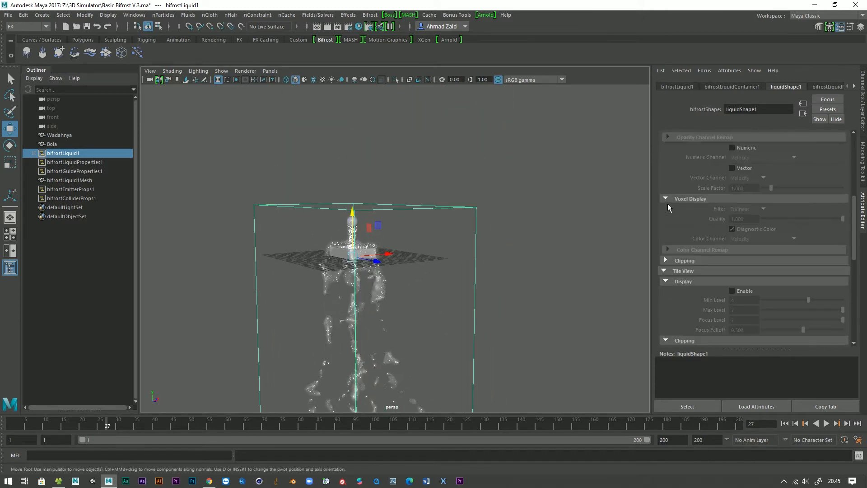
pyautogui.scroll(1, 672, 213)
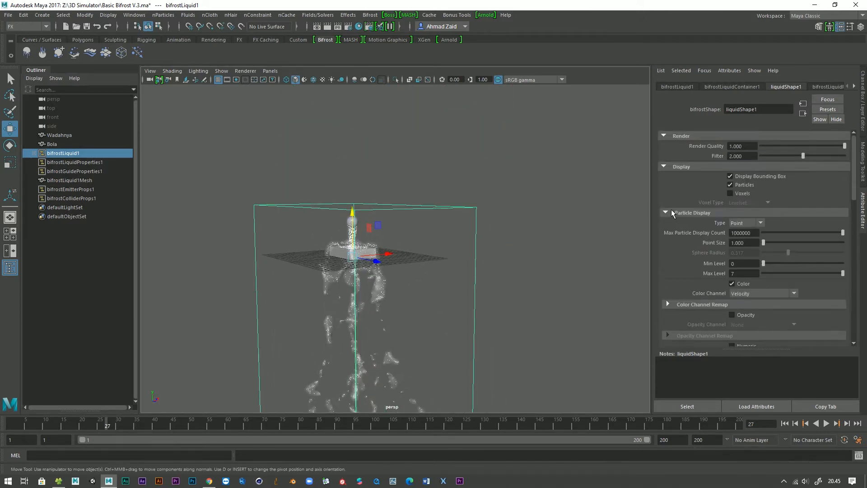
pyautogui.click(726, 86)
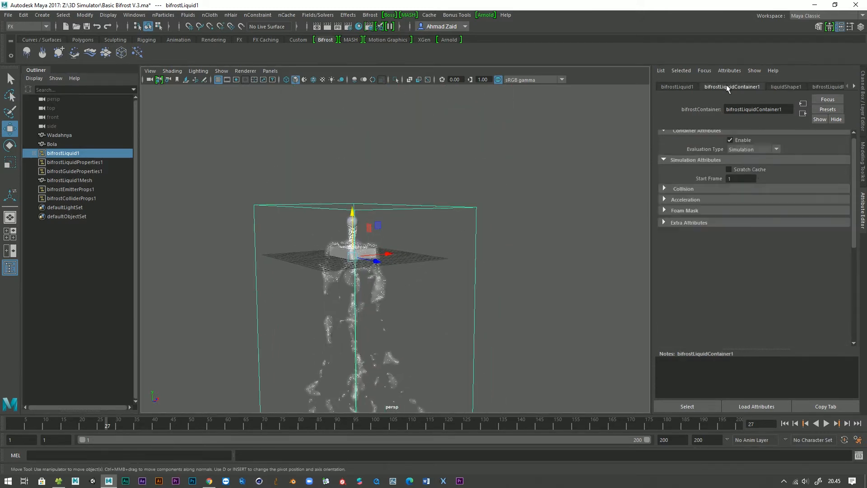
pyautogui.click(800, 88)
pyautogui.click(823, 87)
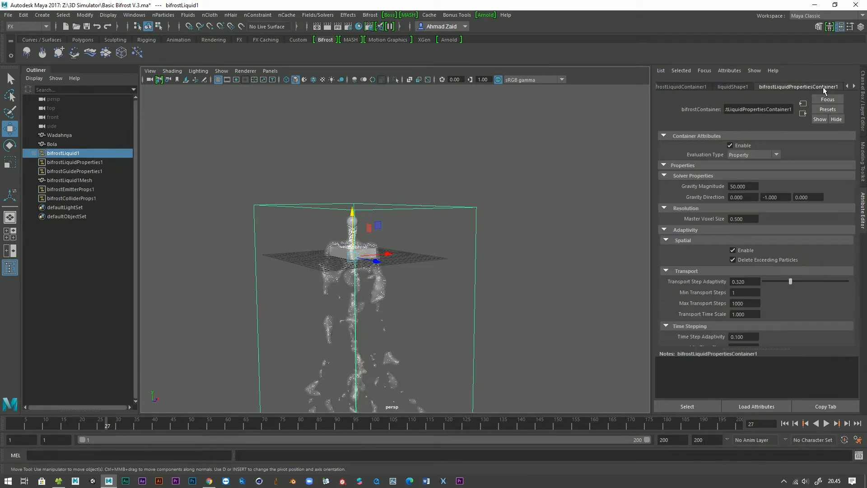
pyautogui.scroll(-4, 666, 299)
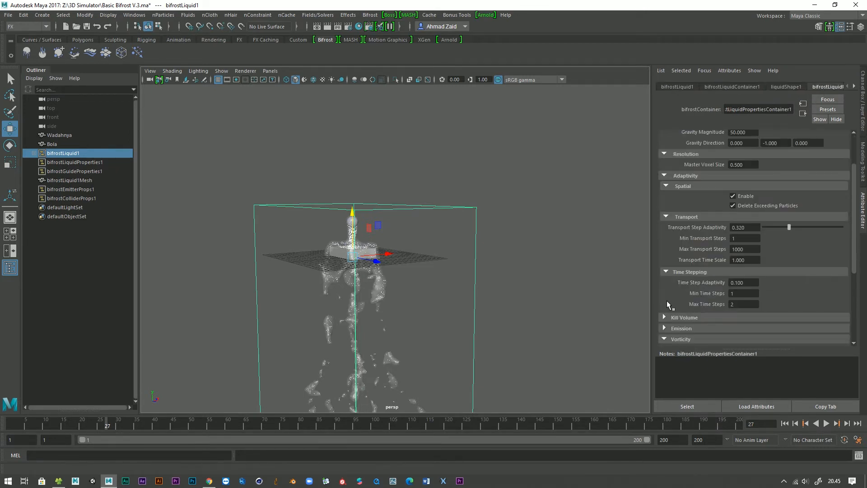
pyautogui.scroll(-3, 667, 302)
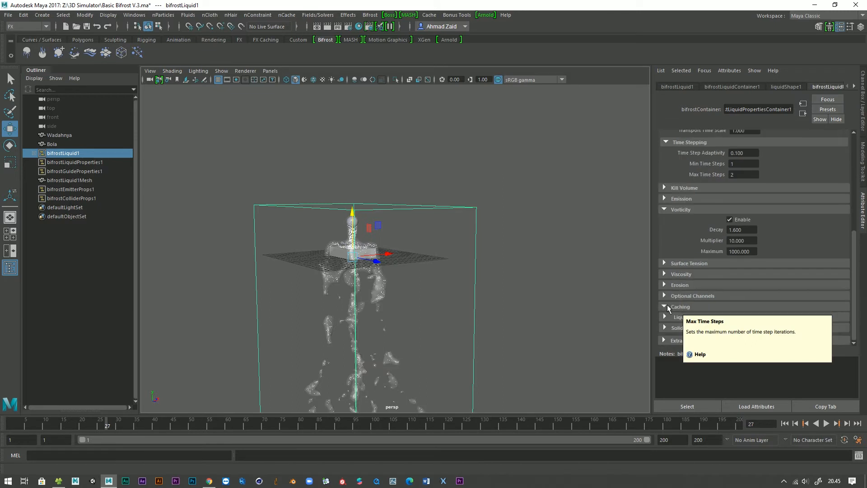
pyautogui.click(854, 86)
pyautogui.click(853, 86)
pyautogui.click(833, 87)
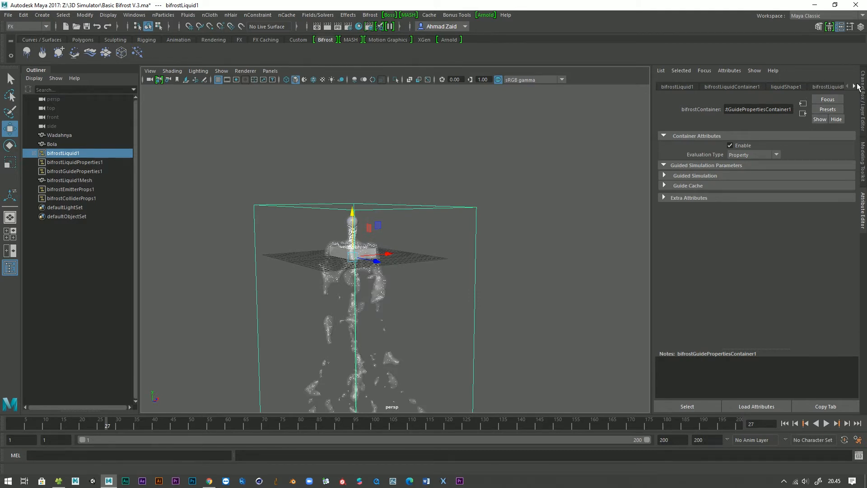
pyautogui.click(854, 86)
pyautogui.click(854, 86)
# Examine the Conversion, Boundary Controls and Emission settings of bifrostEmitterProps1.
pyautogui.click(90, 198)
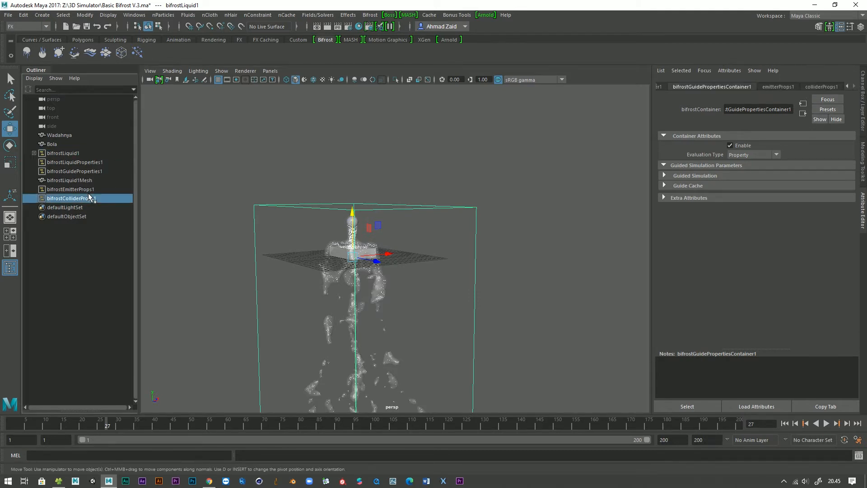
pyautogui.click(85, 189)
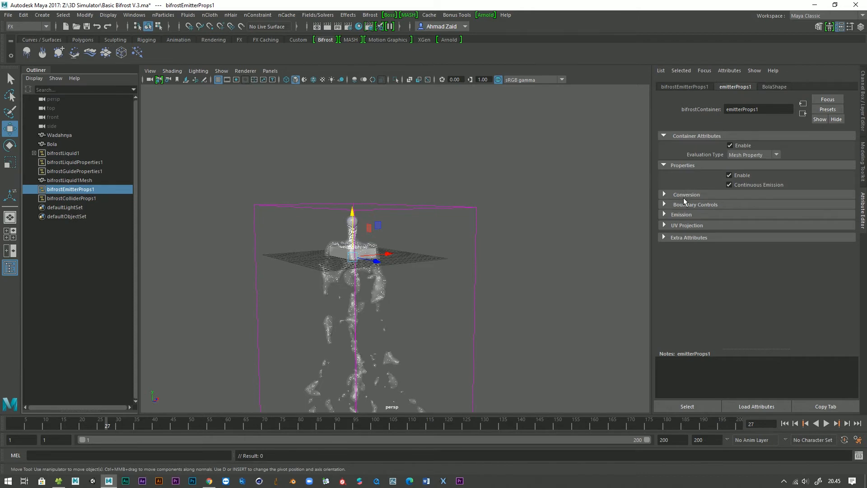
pyautogui.click(684, 195)
pyautogui.click(685, 268)
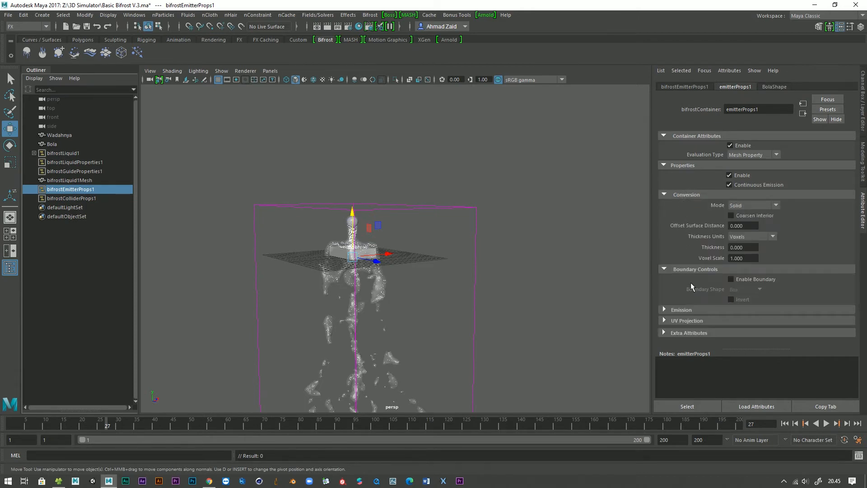
pyautogui.click(689, 309)
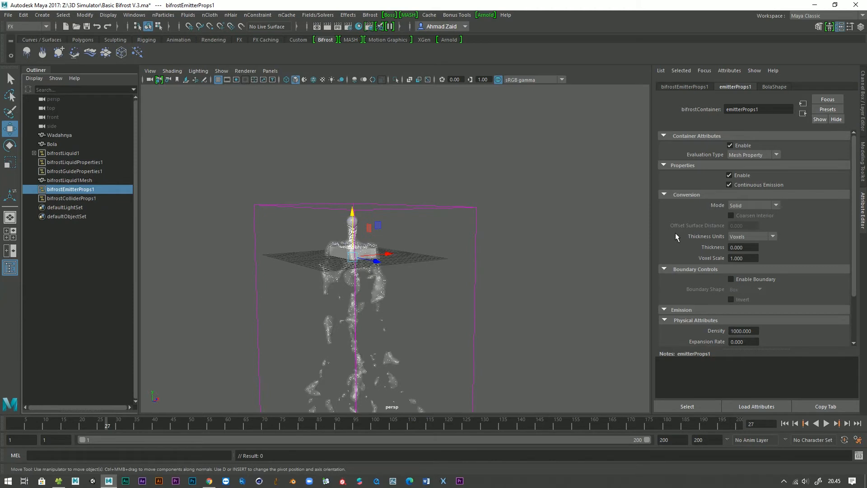
# Examine the attributes of bifrostColliderProps1, bifrostGuideProperties1 and bifrostLiquidProperties1, including the latter's Time Stepping and Vorticity settings.
pyautogui.click(72, 199)
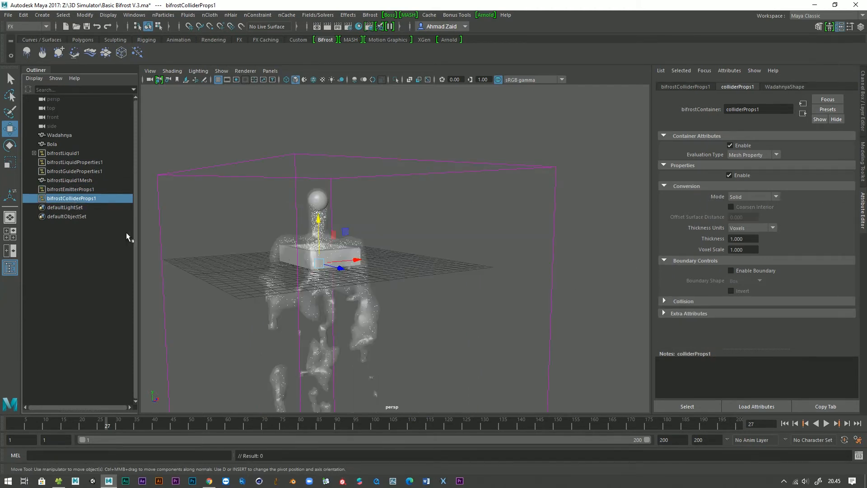
pyautogui.click(58, 172)
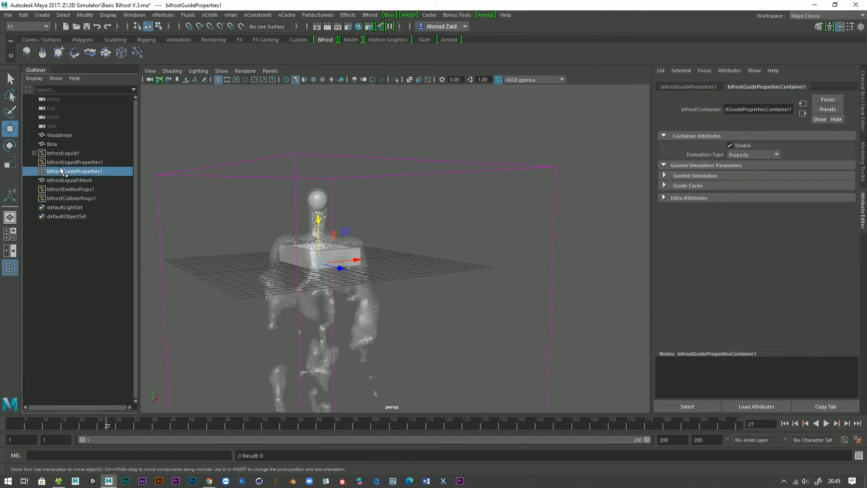
pyautogui.click(65, 162)
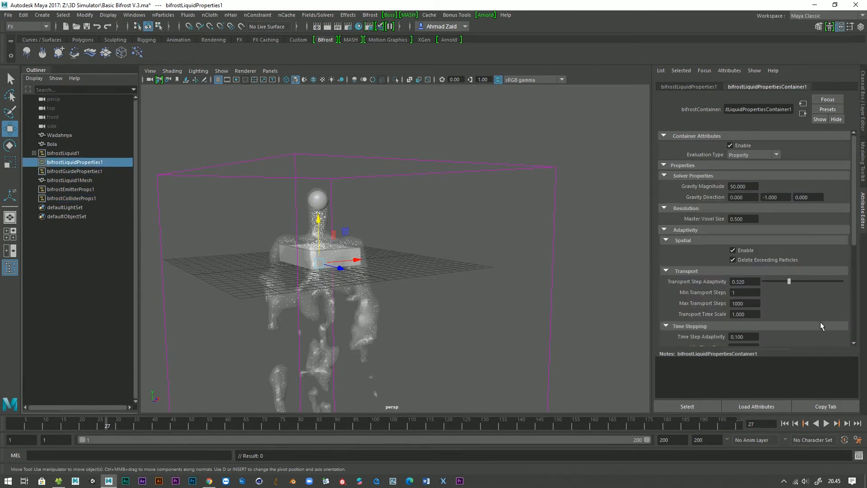
pyautogui.scroll(-3, 820, 322)
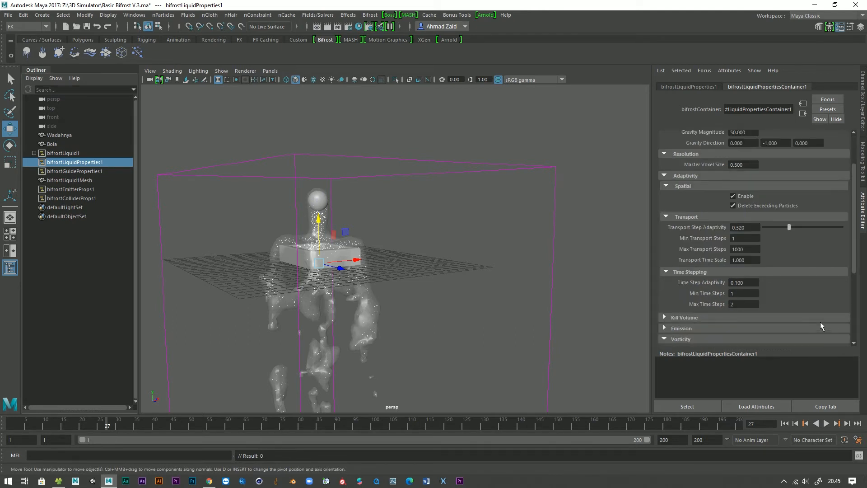
pyautogui.scroll(-2, 821, 321)
pyautogui.scroll(-4, 769, 293)
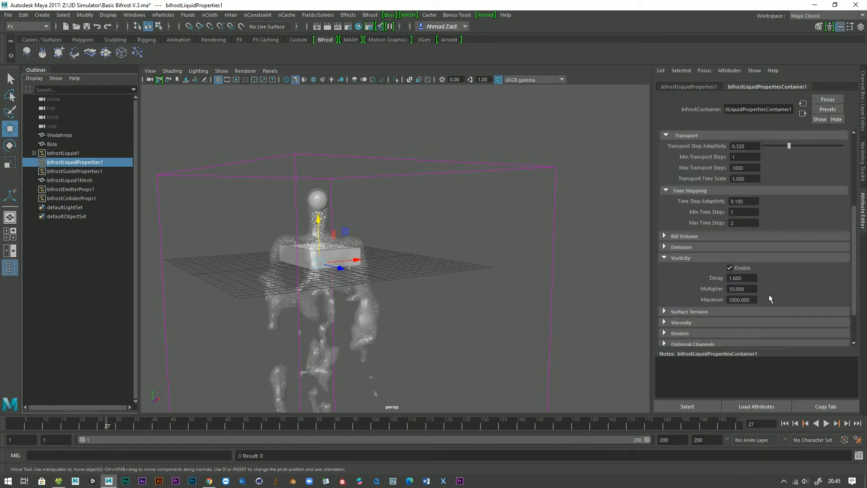
pyautogui.scroll(8, 768, 294)
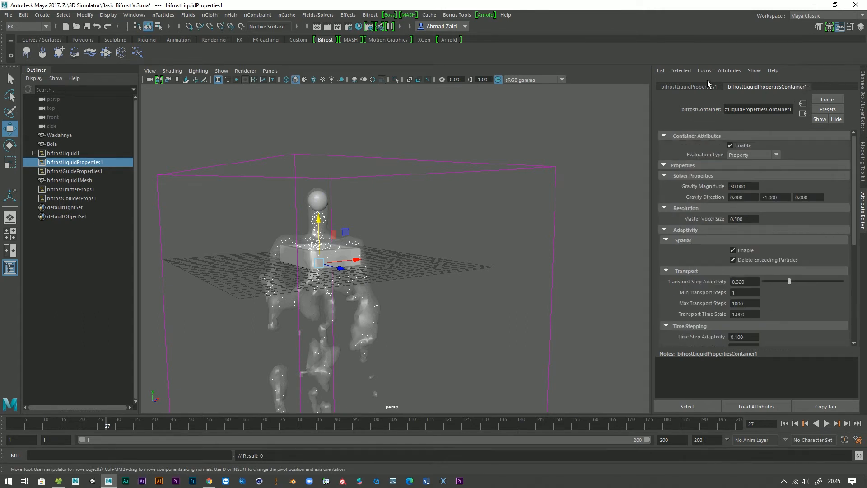
# Review bifrostLiquid1's liquid properties container, from the solver settings through Time Stepping and Vorticity to Caching.
pyautogui.click(68, 153)
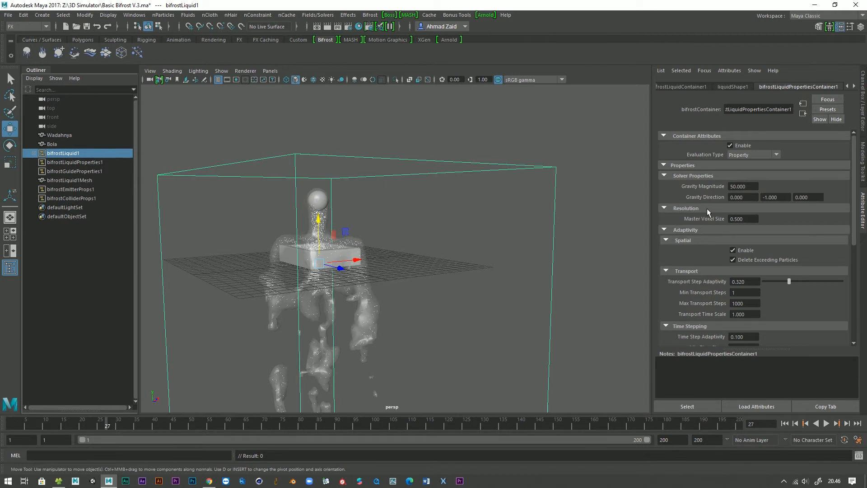
pyautogui.scroll(-3, 678, 230)
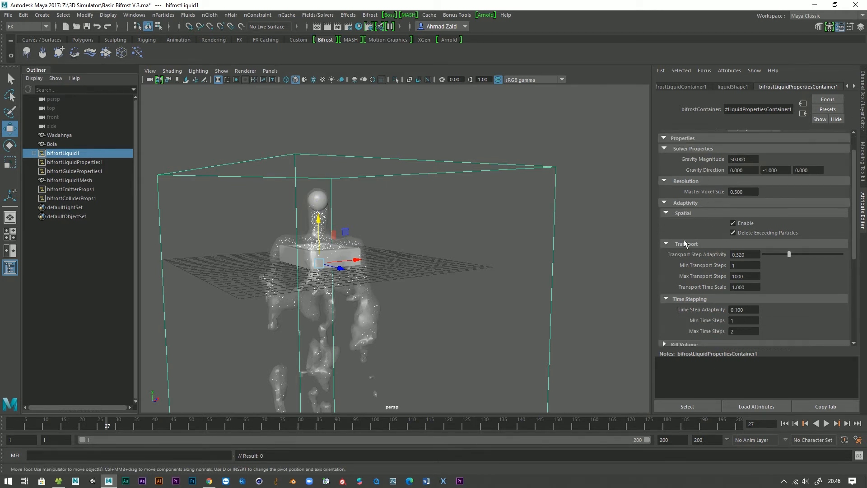
pyautogui.scroll(-4, 690, 248)
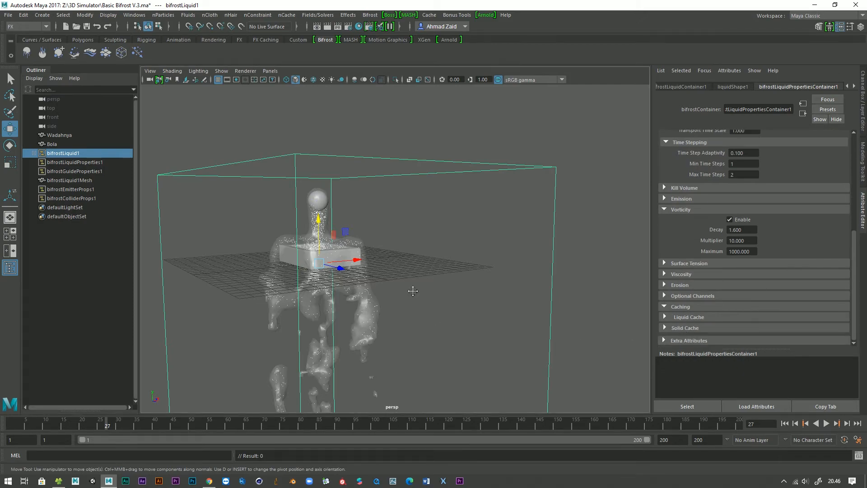
# Inspect the liquid around the hollow container from another angle and save the scene.
pyautogui.keyDown('alt'); pyautogui.moveTo(412, 288); pyautogui.dragTo(367, 318); pyautogui.keyUp('alt')
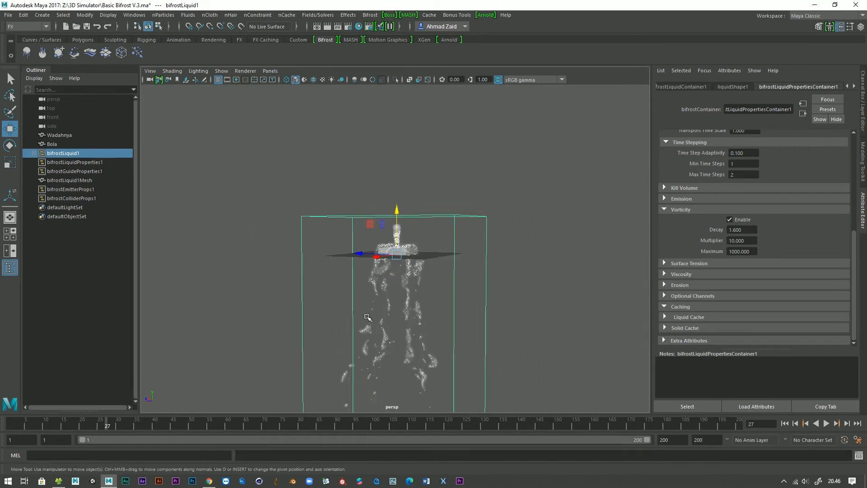
pyautogui.scroll(8, 352, 289)
pyautogui.keyDown('alt'); pyautogui.moveTo(345, 281); pyautogui.dragTo(382, 294); pyautogui.keyUp('alt')
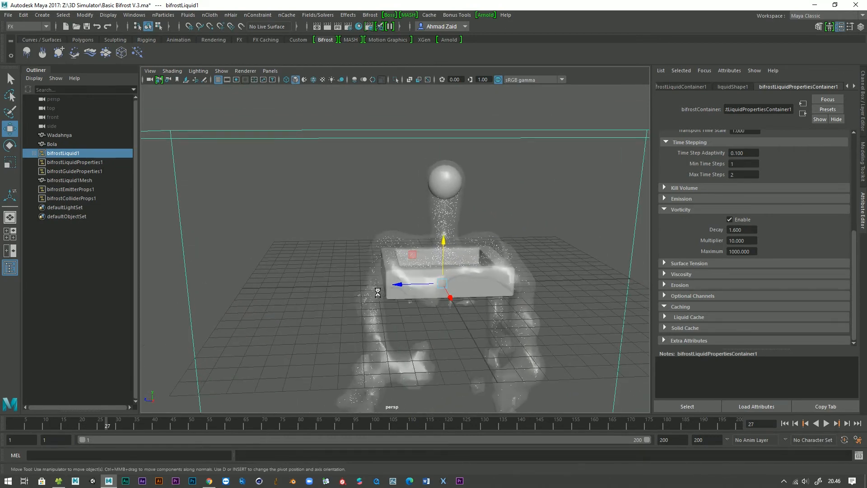
pyautogui.hotkey('ctrl', 's')
# Add a Bifrost killplane to the liquid of bifrostLiquid1.
pyautogui.click(82, 154)
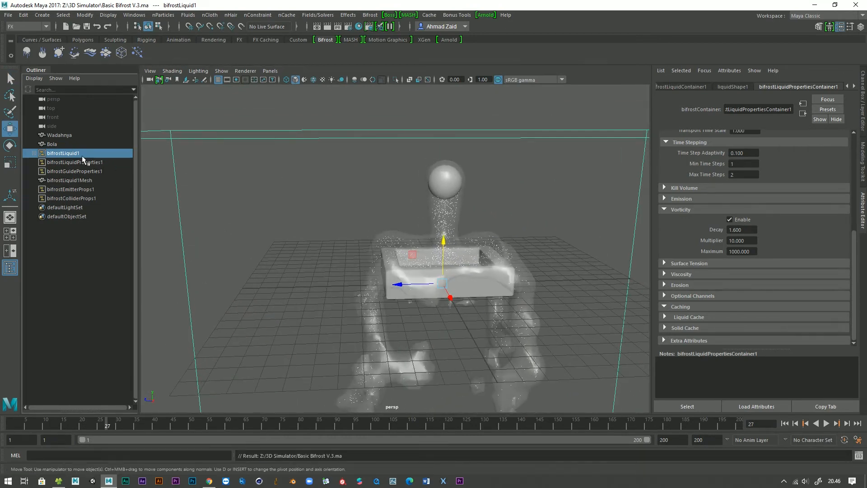
pyautogui.moveTo(225, 186); pyautogui.dragTo(208, 217)
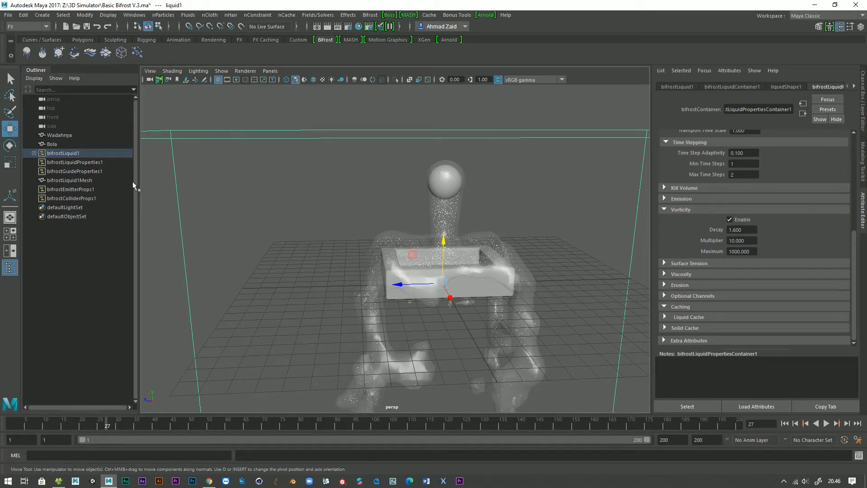
pyautogui.press('f')
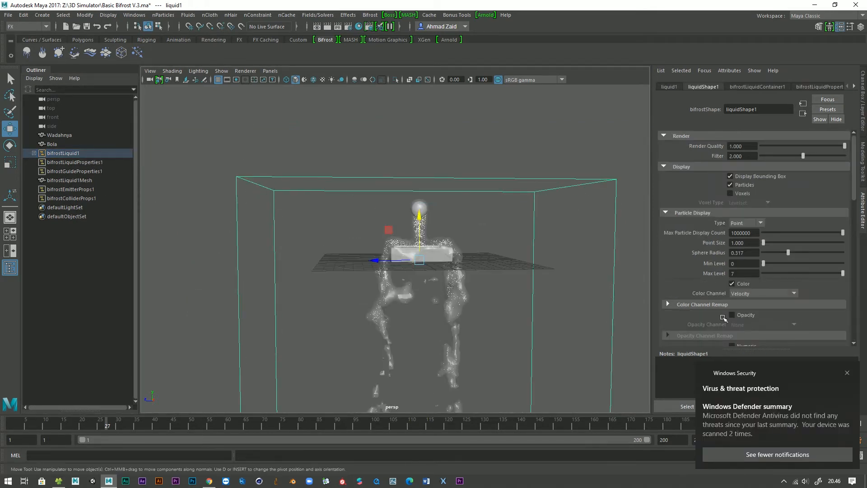
pyautogui.click(847, 372)
pyautogui.moveTo(253, 157); pyautogui.dragTo(294, 245)
pyautogui.scroll(3, 315, 242)
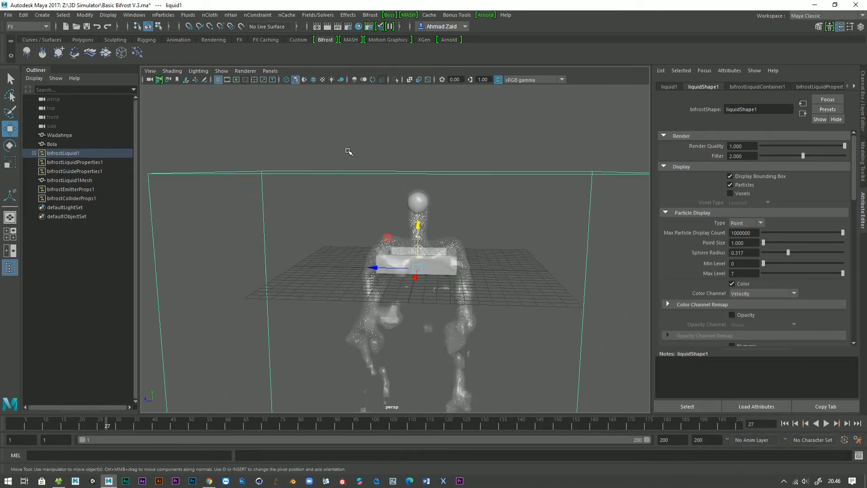
pyautogui.click(370, 15)
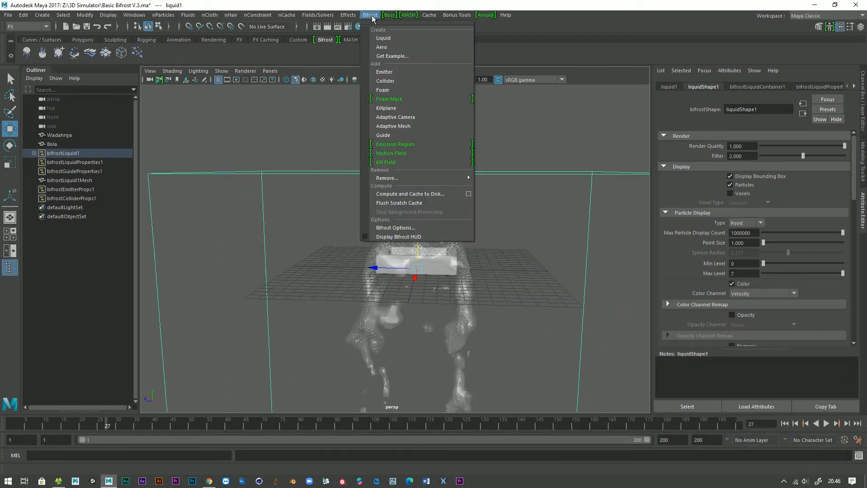
pyautogui.click(399, 109)
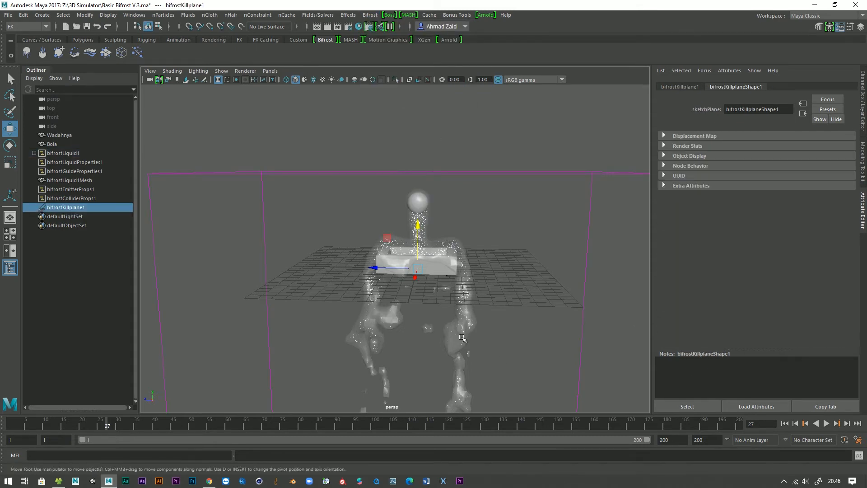
# Scale the killplane up so that it extends beyond the hollow container on all sides.
pyautogui.keyDown('alt'); pyautogui.moveTo(461, 337); pyautogui.dragTo(494, 355); pyautogui.keyUp('alt')
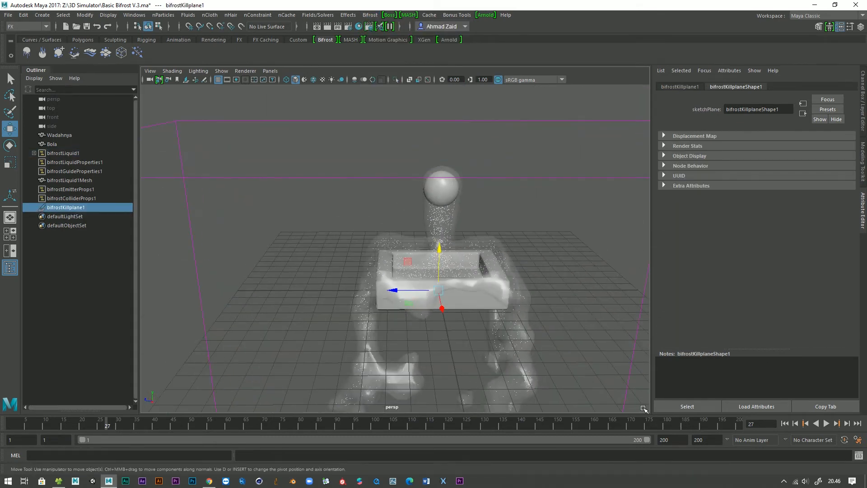
pyautogui.press('r')
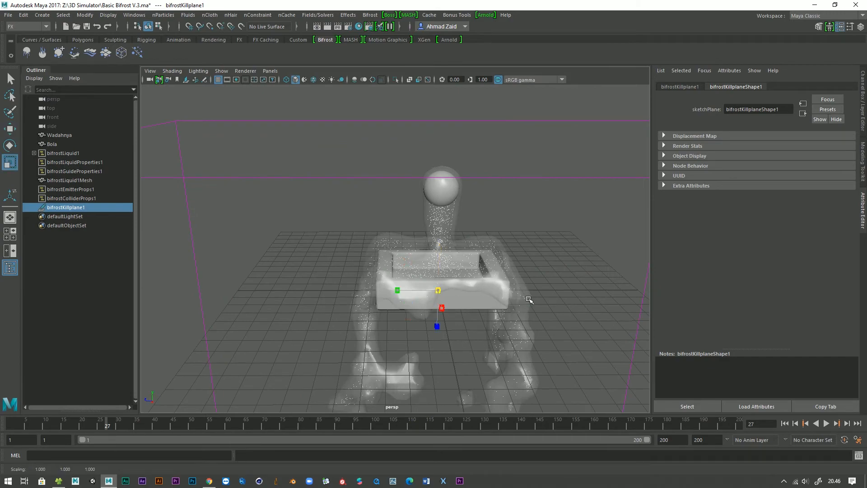
pyautogui.moveTo(529, 300); pyautogui.dragTo(575, 298)
pyautogui.keyDown('alt'); pyautogui.moveTo(524, 316); pyautogui.dragTo(401, 256); pyautogui.keyUp('alt')
pyautogui.keyDown('alt'); pyautogui.moveTo(466, 271); pyautogui.dragTo(527, 310); pyautogui.keyUp('alt')
# Play the simulation from the first frame and examine from several angles how the overflowing liquid behaves at the killplane.
pyautogui.click(784, 423)
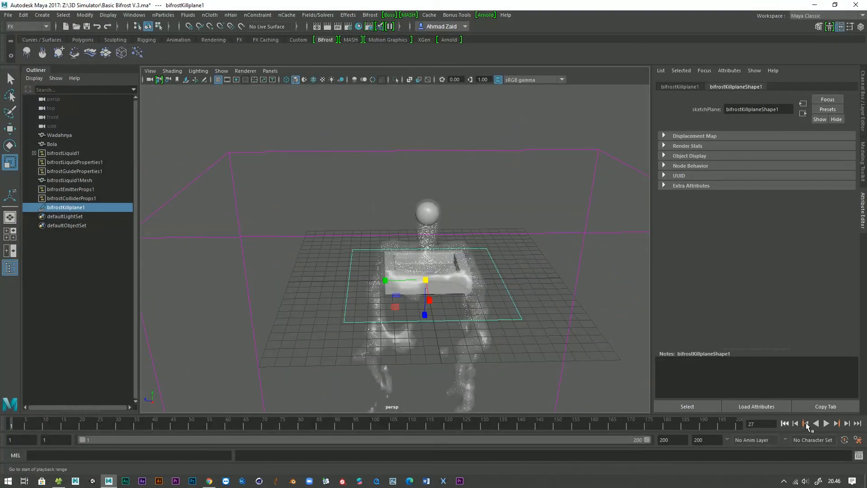
pyautogui.click(826, 424)
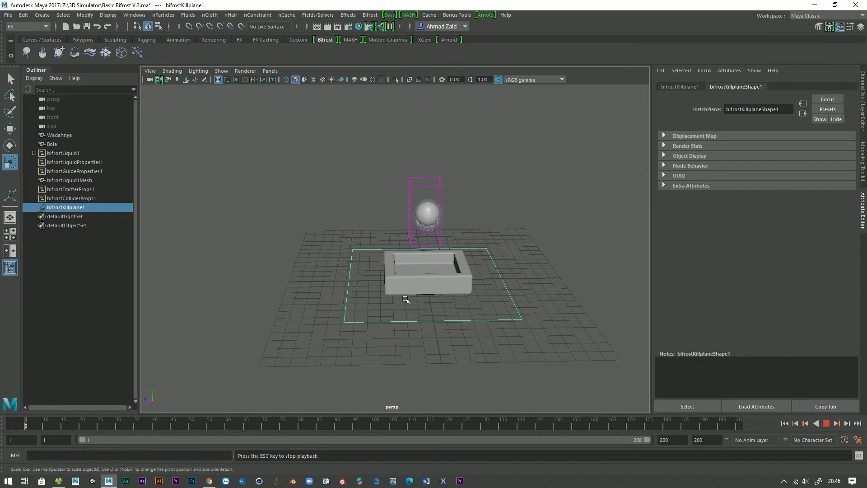
pyautogui.keyDown('alt'); pyautogui.moveTo(401, 296); pyautogui.dragTo(397, 297); pyautogui.keyUp('alt')
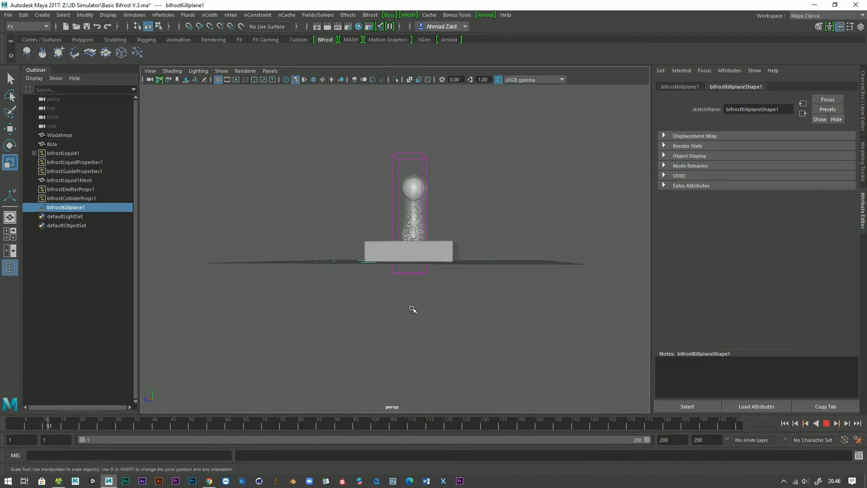
pyautogui.keyDown('alt'); pyautogui.moveTo(416, 316); pyautogui.dragTo(421, 320); pyautogui.keyUp('alt')
pyautogui.keyDown('alt'); pyautogui.moveTo(406, 290); pyautogui.dragTo(399, 286); pyautogui.keyUp('alt')
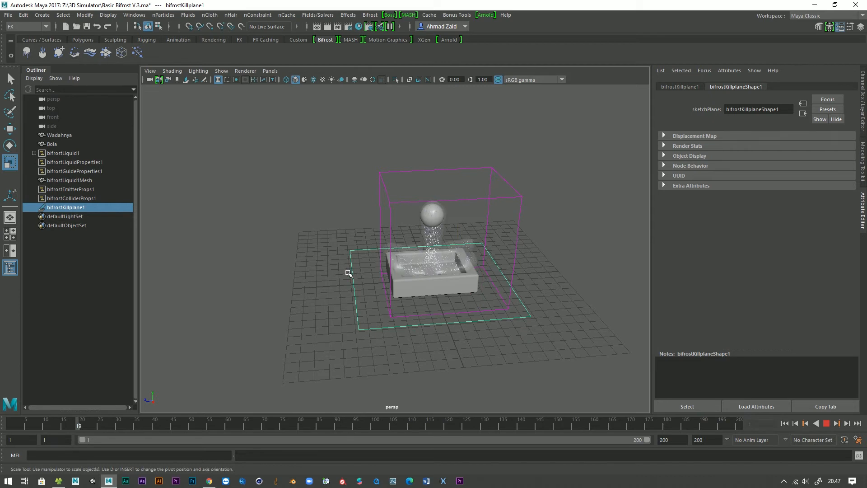
pyautogui.keyDown('alt'); pyautogui.moveTo(343, 265); pyautogui.dragTo(357, 285); pyautogui.keyUp('alt')
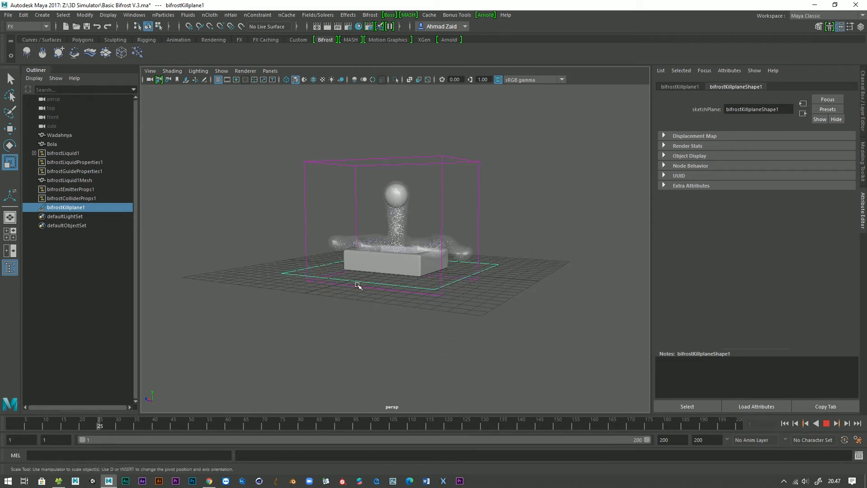
pyautogui.scroll(3, 391, 276)
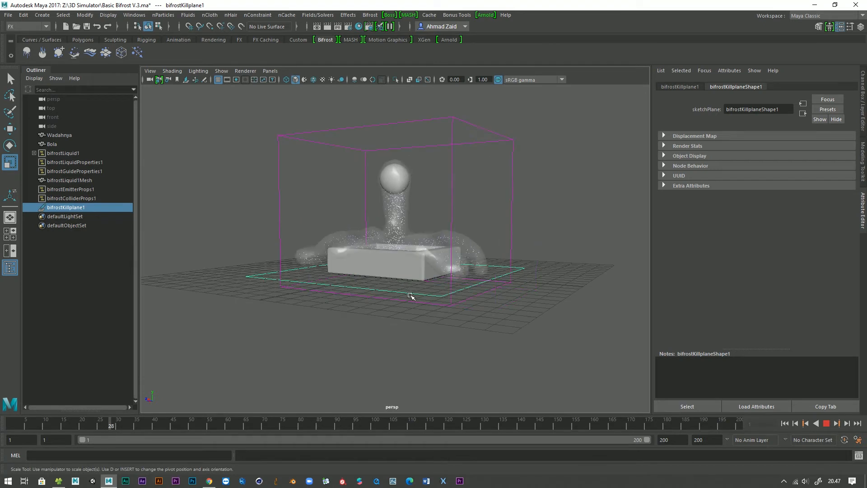
pyautogui.keyDown('alt'); pyautogui.moveTo(468, 304); pyautogui.dragTo(550, 350, button='middle'); pyautogui.keyUp('alt')
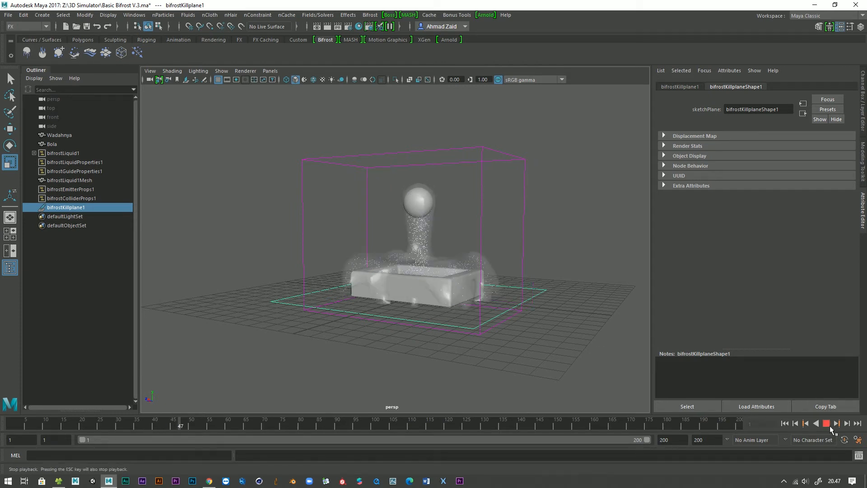
# Stop the playback at frame 48, select the Wadahnya container and save the scene.
pyautogui.scroll(4, 359, 266)
pyautogui.keyDown('alt'); pyautogui.moveTo(360, 272); pyautogui.dragTo(380, 278); pyautogui.keyUp('alt')
pyautogui.click(432, 345)
pyautogui.hotkey('ctrl', 's')
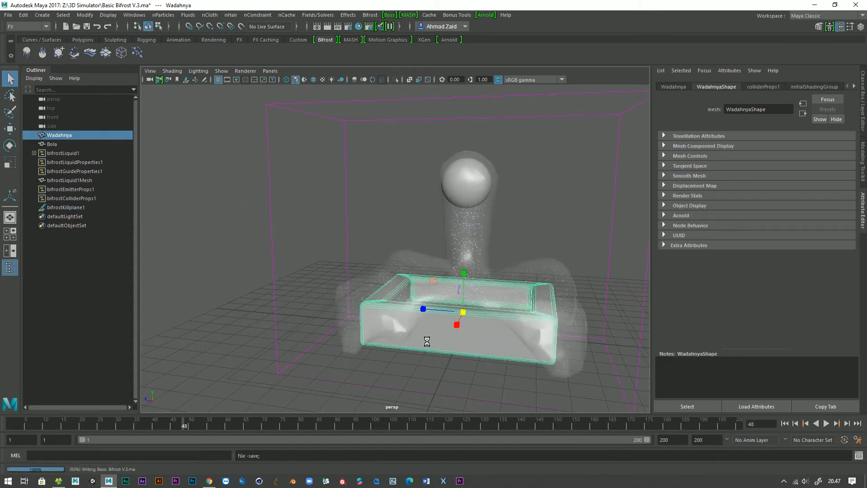
# Assign a new Lambert material to the Wadahnya container and name the material Wadahnya.
pyautogui.rightClick(427, 343)
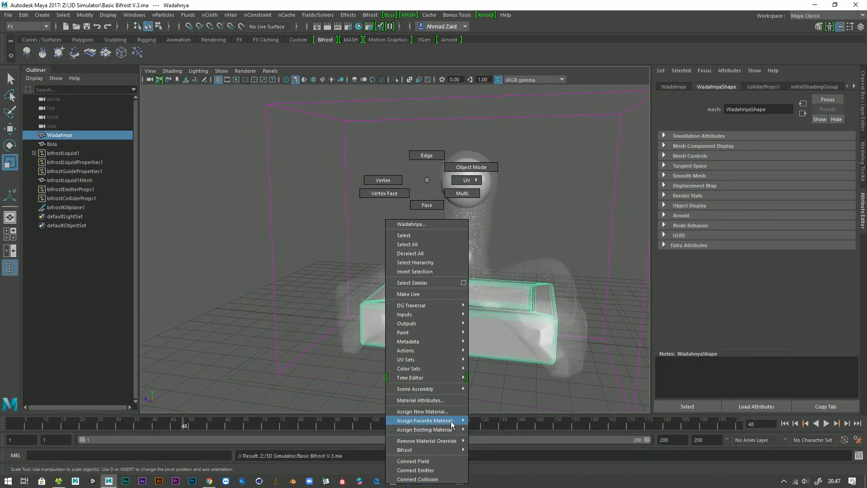
pyautogui.moveTo(456, 421)
pyautogui.click(492, 414)
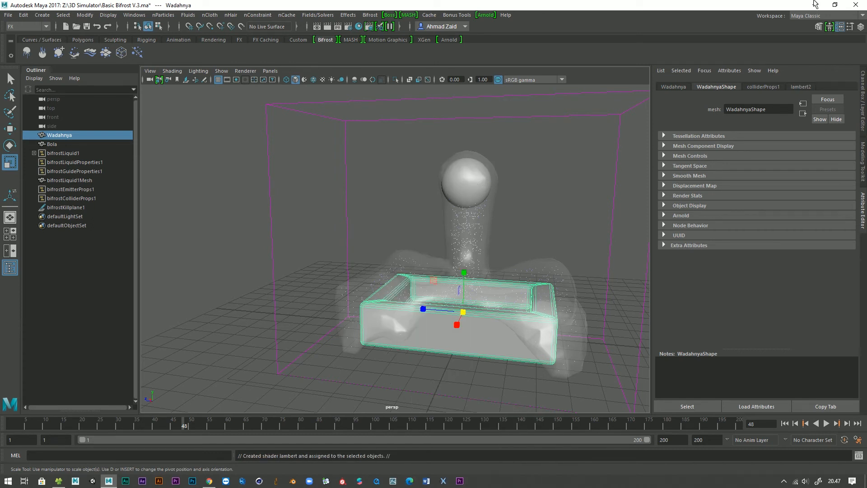
pyautogui.click(799, 87)
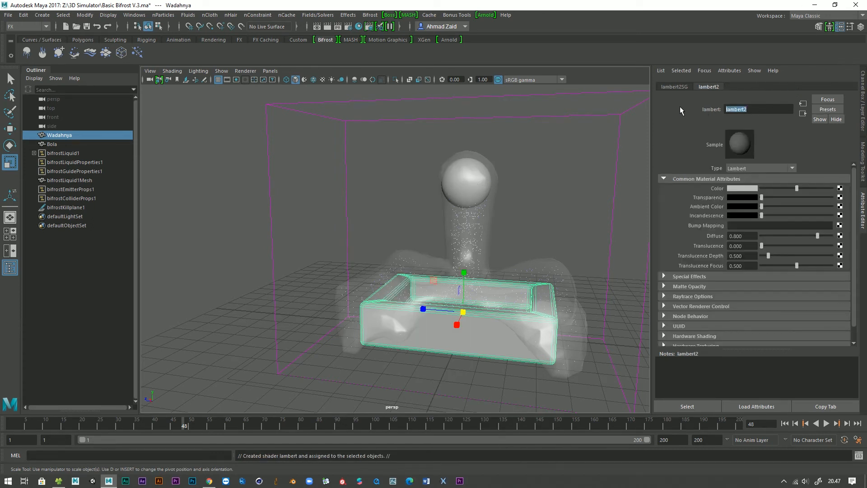
pyautogui.write('Wadahnya')
pyautogui.press('Return')
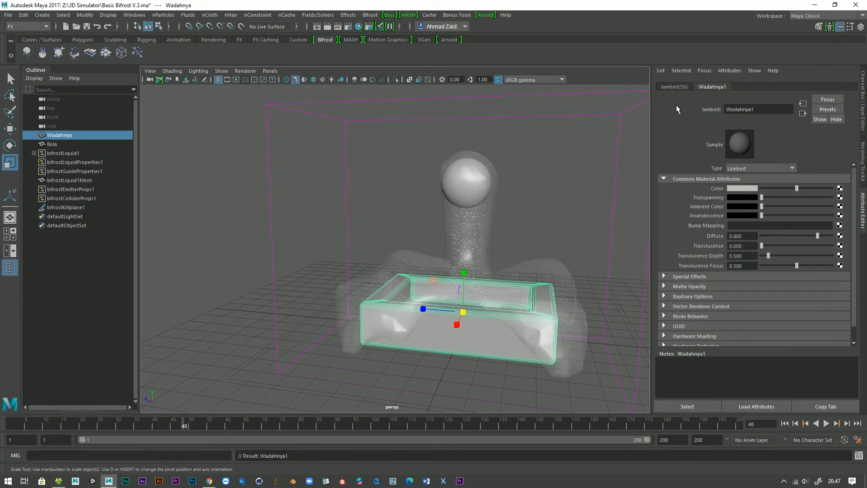
# Set the container material's color to a saturated cyan-blue with hue 184.61 and saturation 1.
pyautogui.click(742, 187)
pyautogui.click(728, 211)
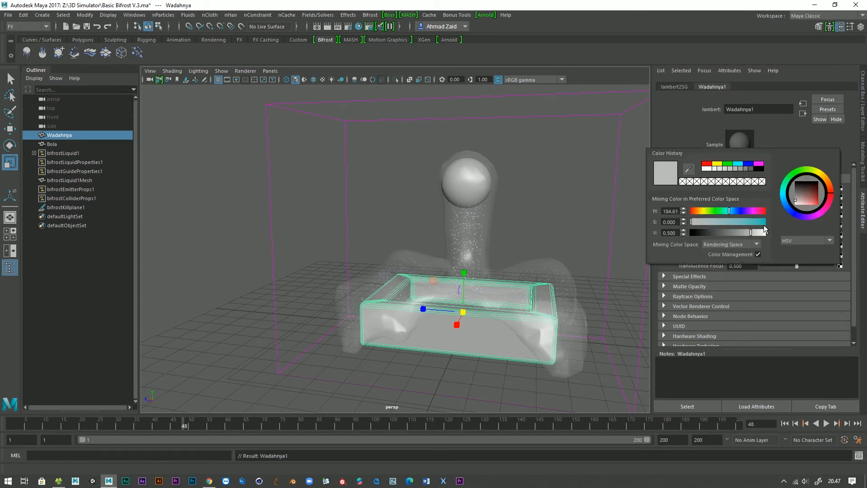
pyautogui.moveTo(760, 221); pyautogui.dragTo(774, 222)
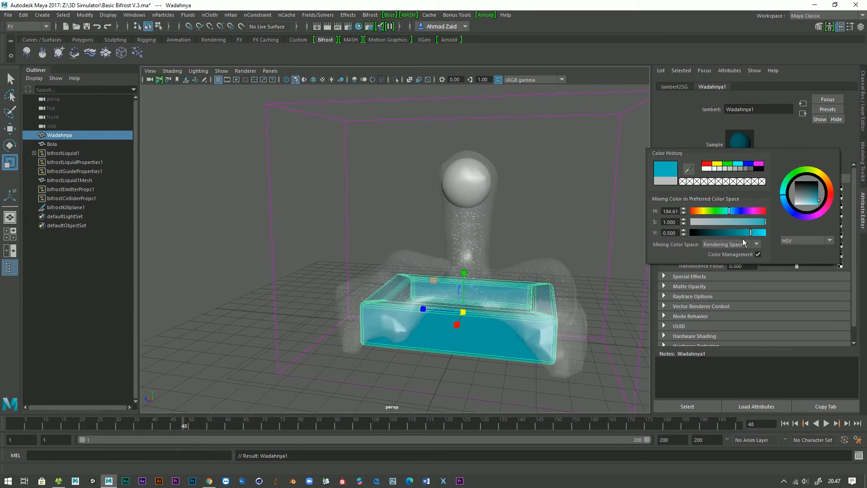
# Assign a new Lambert material to the Bola sphere and name the material Bola.
pyautogui.click(56, 143)
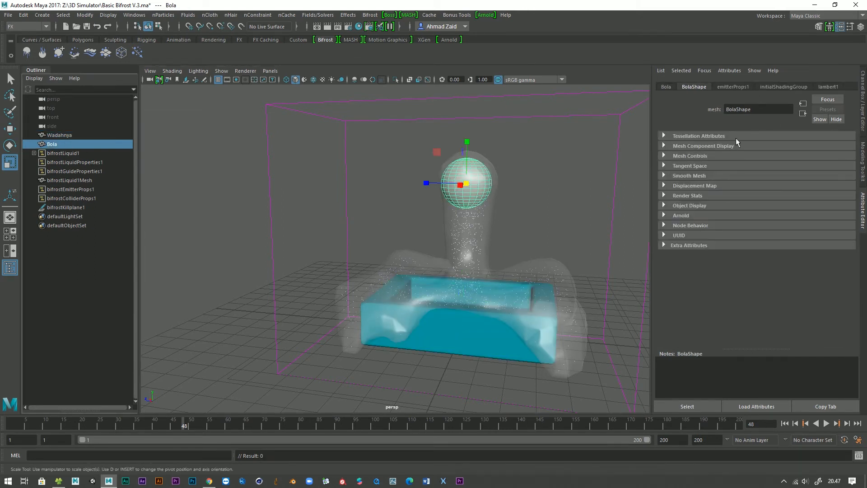
pyautogui.rightClick(449, 188)
pyautogui.moveTo(469, 438)
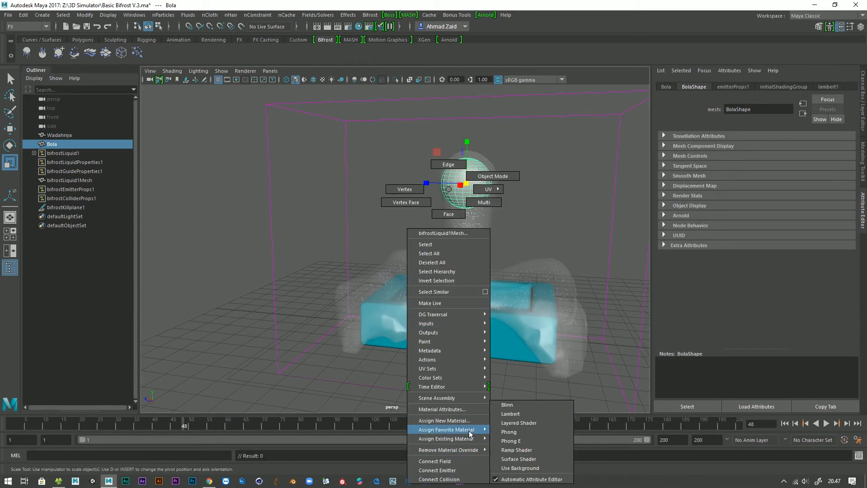
pyautogui.click(530, 416)
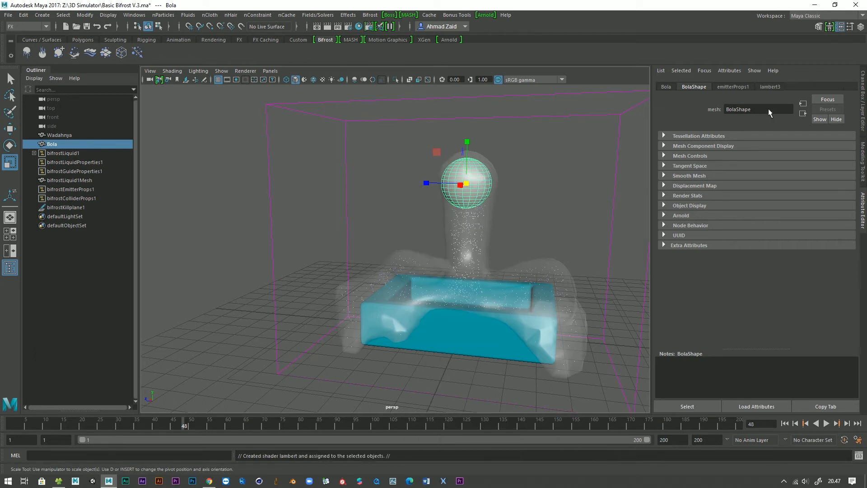
pyautogui.write('Bola')
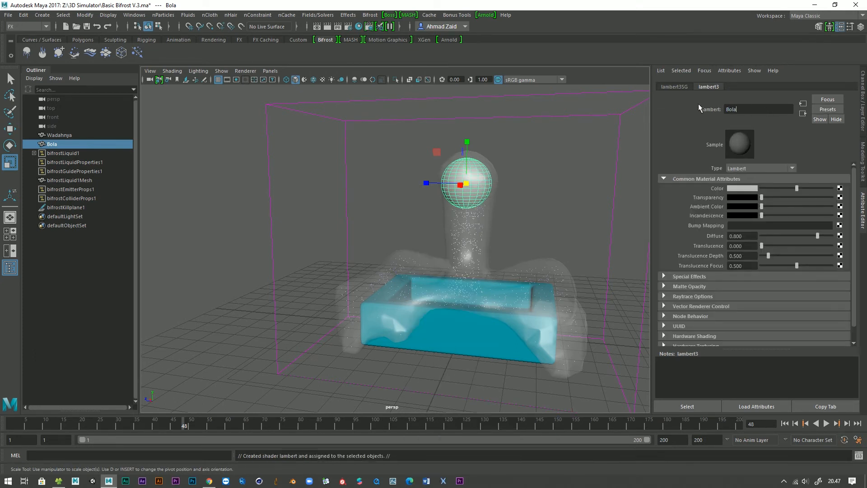
pyautogui.press('Return')
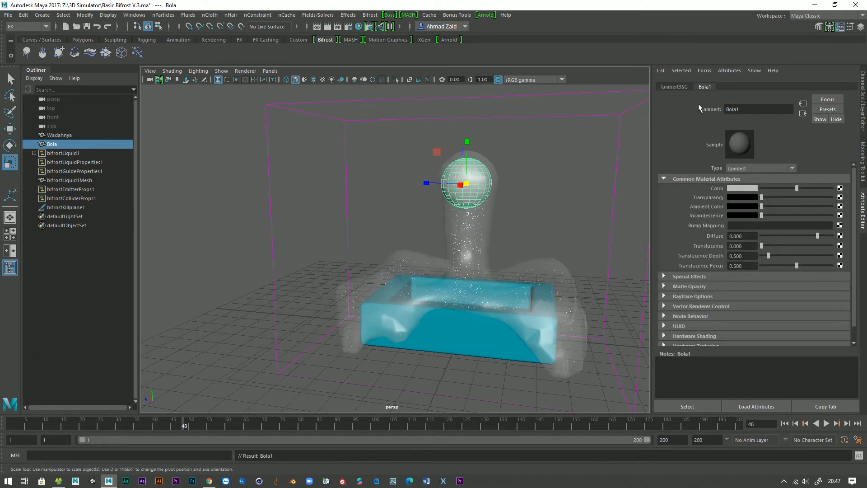
# Set the sphere material's color to a pinkish purple.
pyautogui.click(748, 189)
pyautogui.click(756, 211)
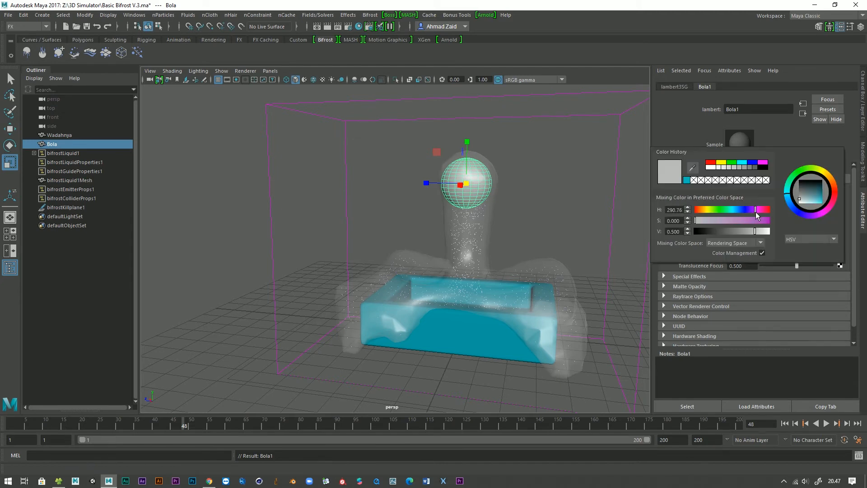
pyautogui.moveTo(756, 212); pyautogui.dragTo(758, 211)
pyautogui.click(758, 220)
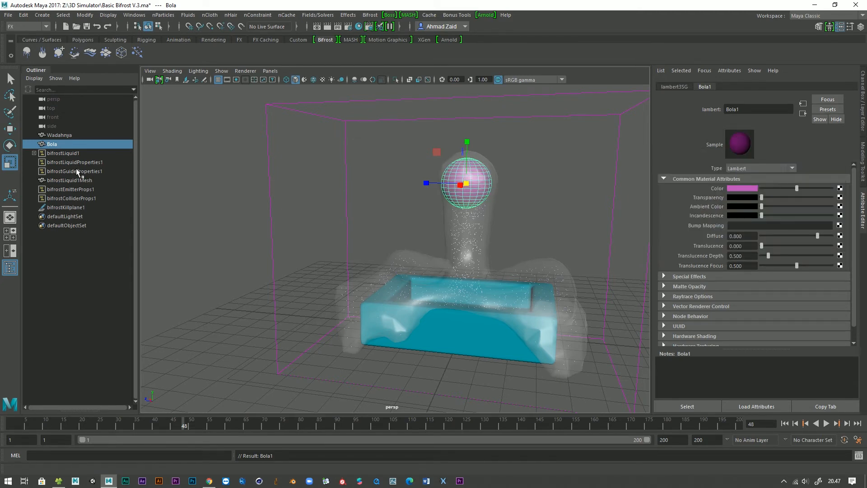
# Assign a new Lambert material to the bifrostLiquid1Mesh liquid mesh and name the material Liquid.
pyautogui.click(70, 180)
pyautogui.keyDown('alt'); pyautogui.moveTo(492, 234); pyautogui.dragTo(451, 243); pyautogui.keyUp('alt')
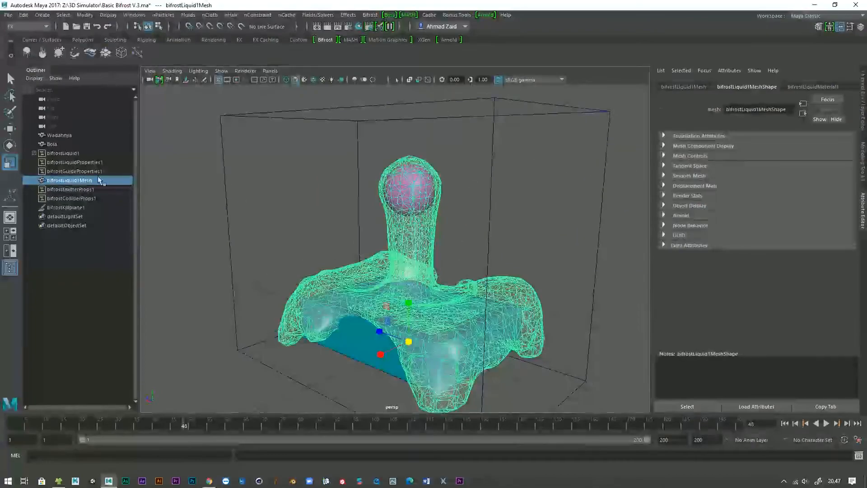
pyautogui.click(813, 87)
pyautogui.moveTo(441, 316); pyautogui.dragTo(492, 413, button='right')
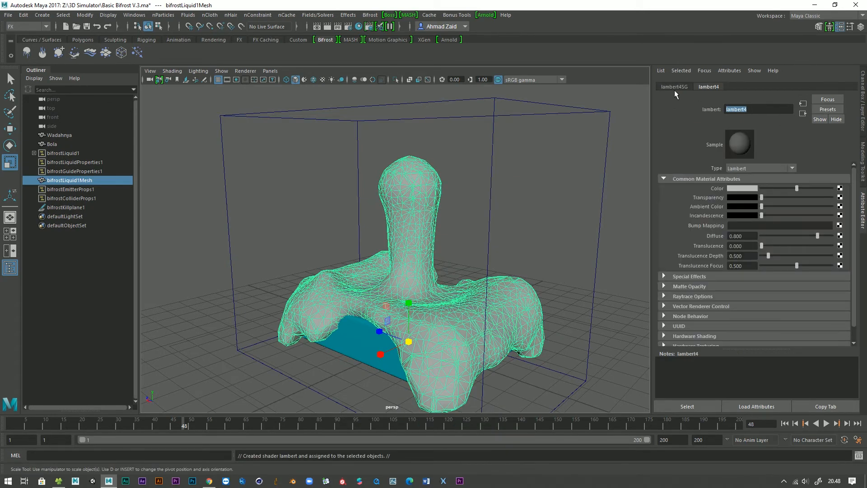
pyautogui.write('Liquid')
pyautogui.press('Return')
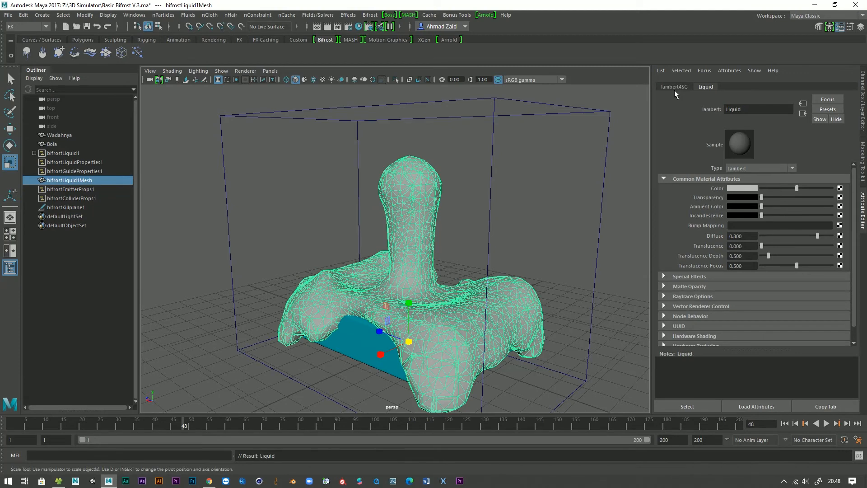
# Set the Liquid material's color to yellow and raise its transparency slightly.
pyautogui.click(744, 188)
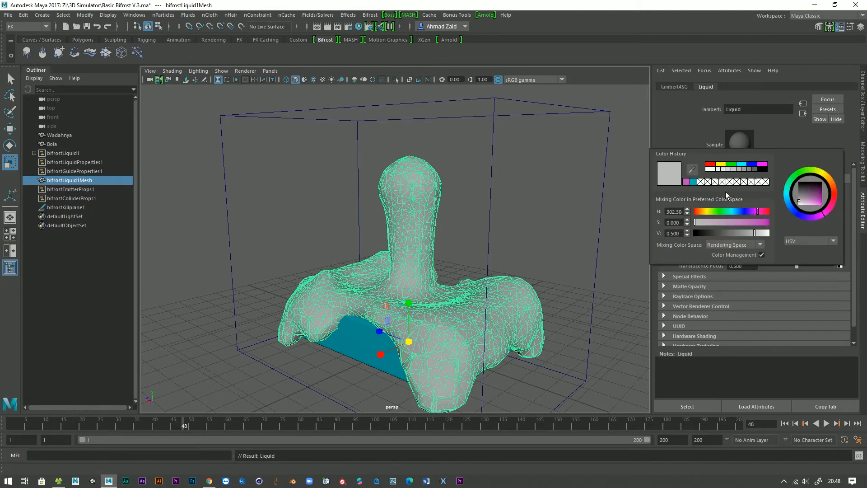
pyautogui.click(721, 164)
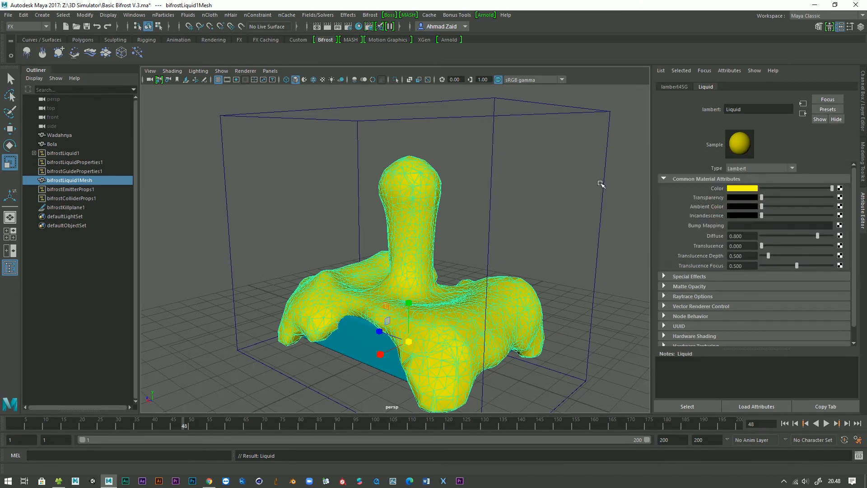
pyautogui.keyDown('alt'); pyautogui.moveTo(600, 184); pyautogui.dragTo(407, 174); pyautogui.keyUp('alt')
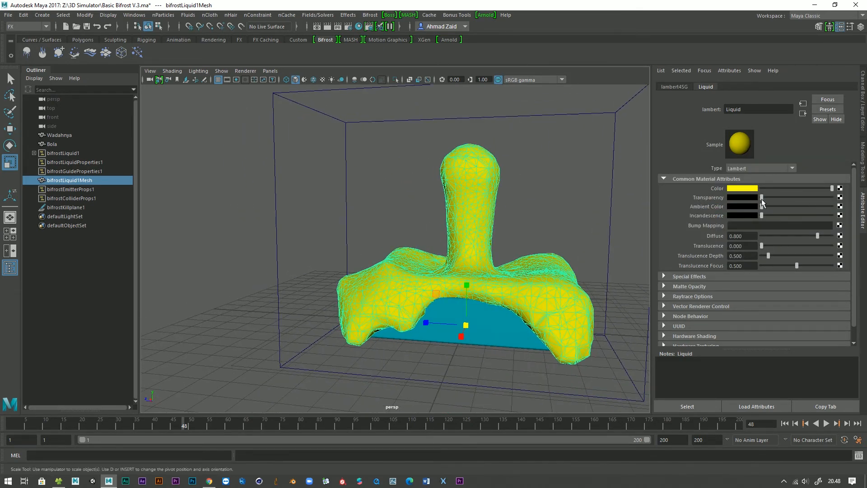
pyautogui.moveTo(761, 198); pyautogui.dragTo(769, 198)
pyautogui.click(533, 198)
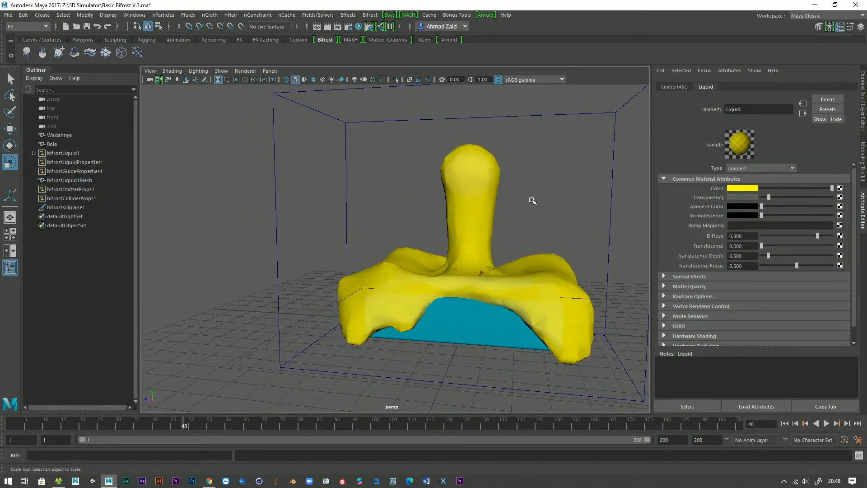
pyautogui.keyDown('alt'); pyautogui.moveTo(532, 197); pyautogui.dragTo(485, 232); pyautogui.keyUp('alt')
pyautogui.click(470, 249)
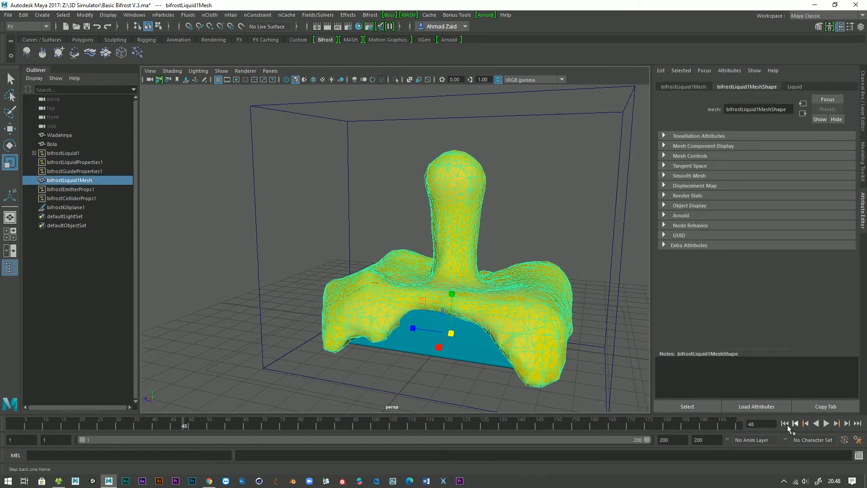
# Deselect the liquid mesh and save the scene.
pyautogui.click(524, 187)
pyautogui.press('q')
pyautogui.hotkey('ctrl', 's')
pyautogui.press('r')
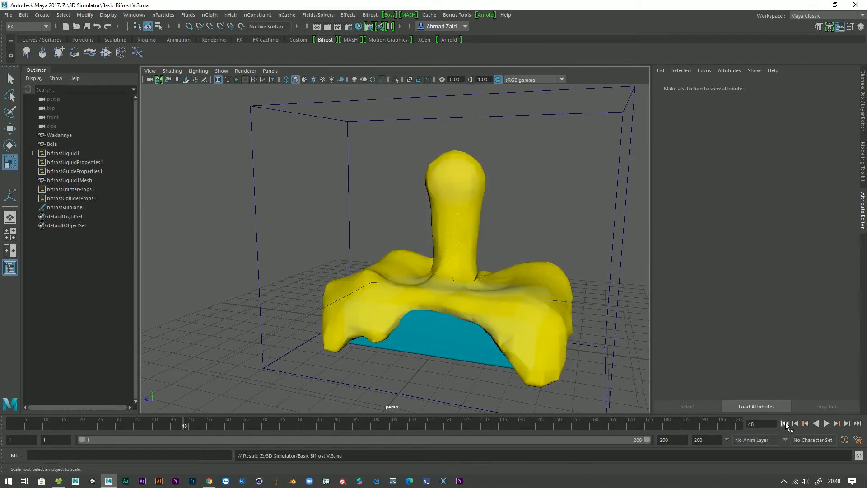
# Play the simulation briefly from the first frame and return to the start of the timeline.
pyautogui.click(785, 423)
pyautogui.click(825, 426)
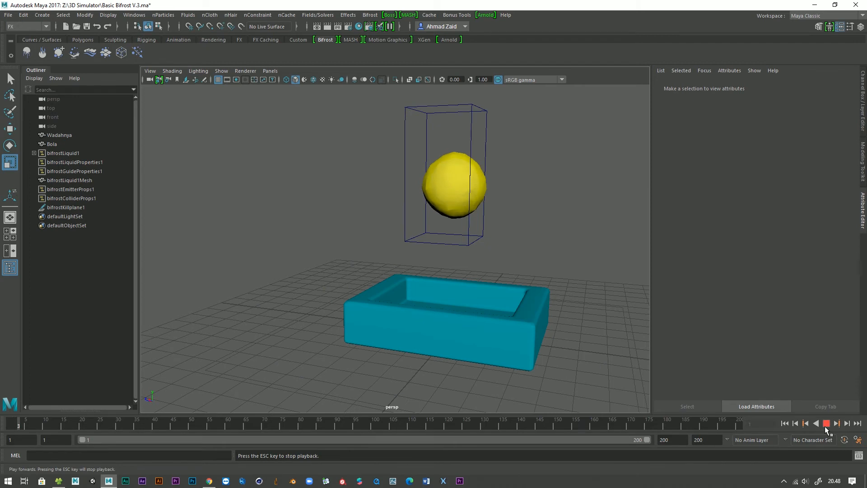
pyautogui.click(785, 423)
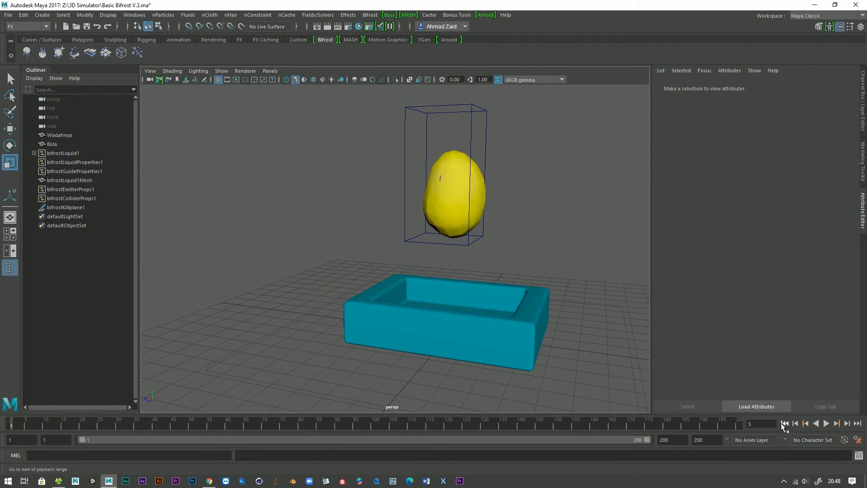
# Move the Bola sphere along Z to about 2.6 cm, over one end of the container, and keyframe it at frame 1.
pyautogui.click(66, 145)
pyautogui.keyDown('alt'); pyautogui.moveTo(472, 214); pyautogui.dragTo(498, 216); pyautogui.keyUp('alt')
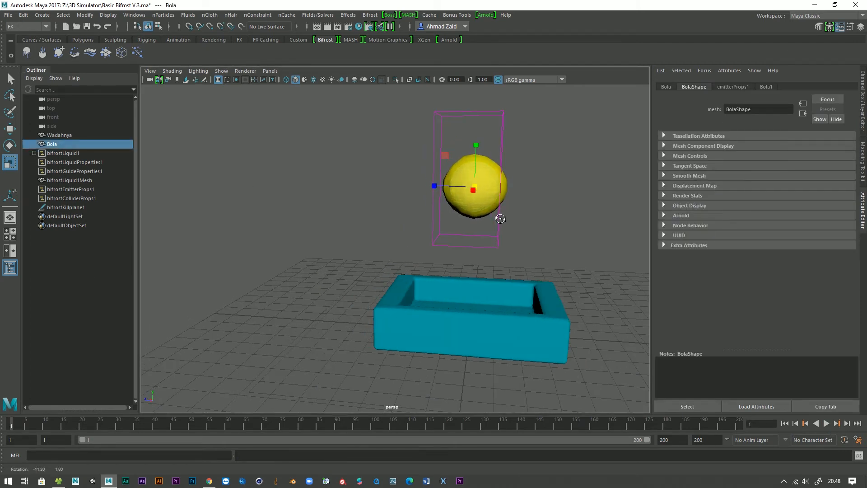
pyautogui.press('w')
pyautogui.moveTo(430, 185); pyautogui.dragTo(367, 189)
pyautogui.press('s')
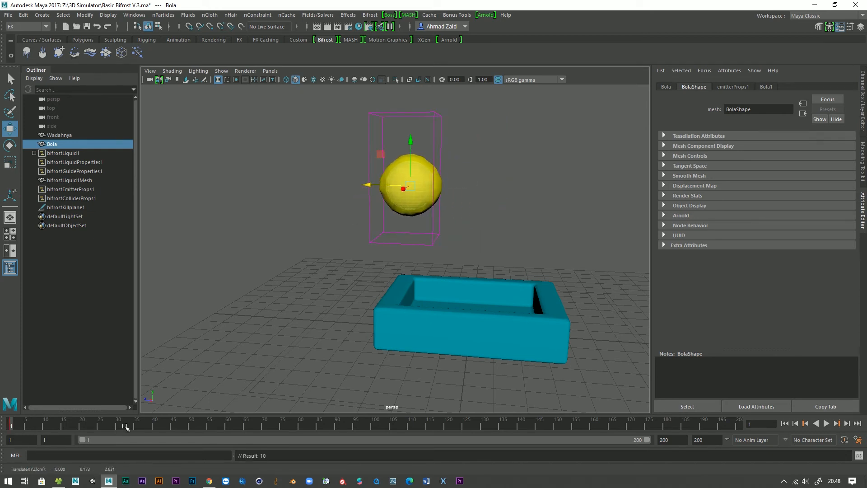
# At frame 50, move the sphere along Z past the opposite end of the container and set a keyframe.
pyautogui.click(190, 423)
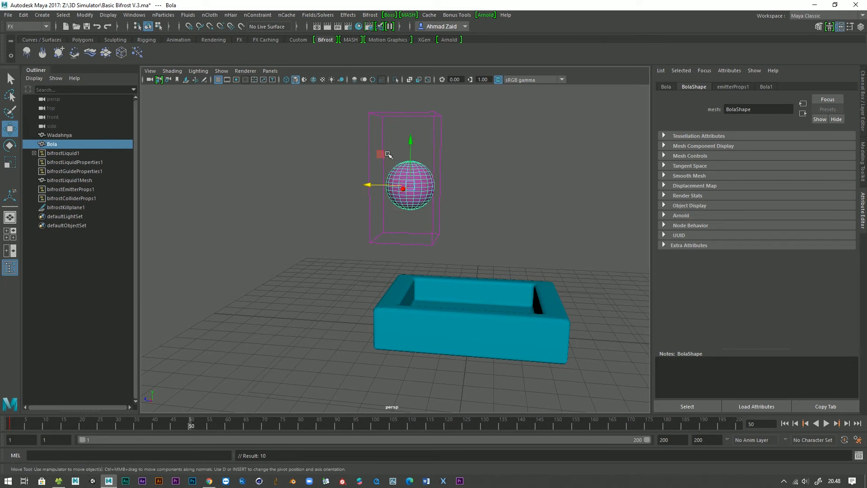
pyautogui.moveTo(371, 184); pyautogui.dragTo(524, 187)
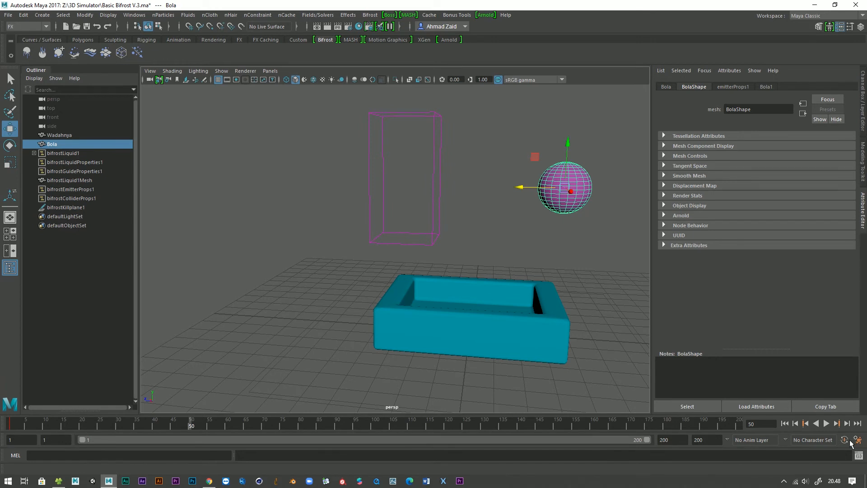
pyautogui.press('s')
# At frame 100, move the sphere back along Z to above the middle of the container and set a keyframe.
pyautogui.click(374, 424)
pyautogui.moveTo(509, 186); pyautogui.dragTo(426, 187)
pyautogui.press('s')
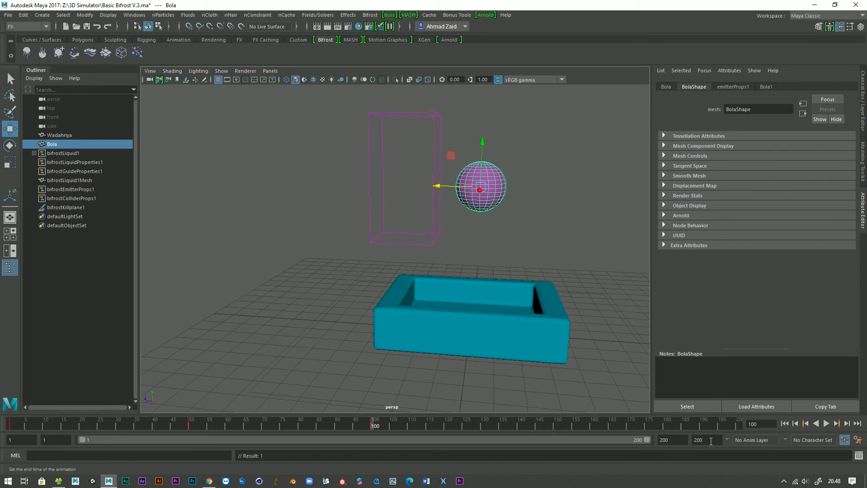
# Set the end of the animation range to frame 100.
pyautogui.moveTo(707, 440); pyautogui.dragTo(606, 408)
pyautogui.write('100')
pyautogui.press('Return')
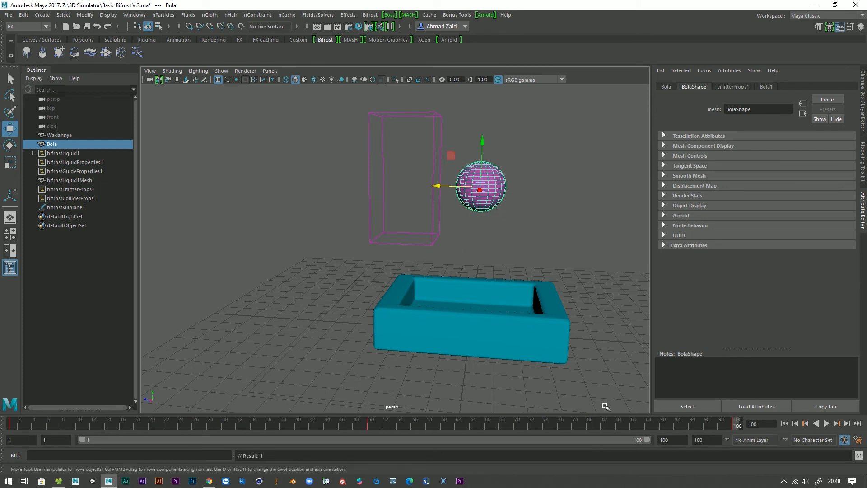
# Play the simulation from frame 1 and examine from several angles how the liquid pours from the moving sphere.
pyautogui.click(784, 423)
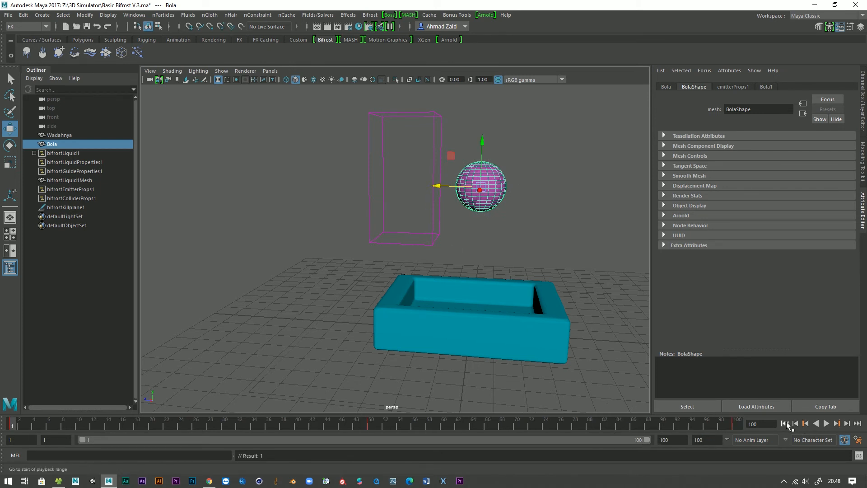
pyautogui.click(826, 423)
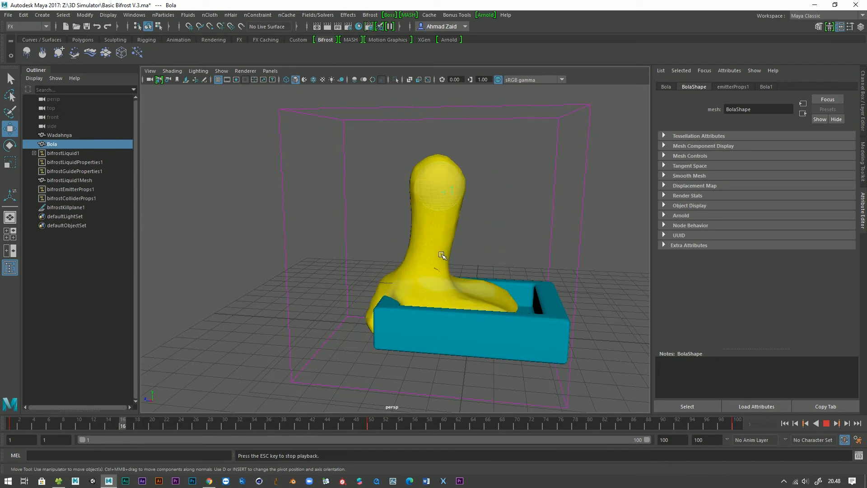
pyautogui.keyDown('alt'); pyautogui.moveTo(436, 255); pyautogui.dragTo(400, 255); pyautogui.keyUp('alt')
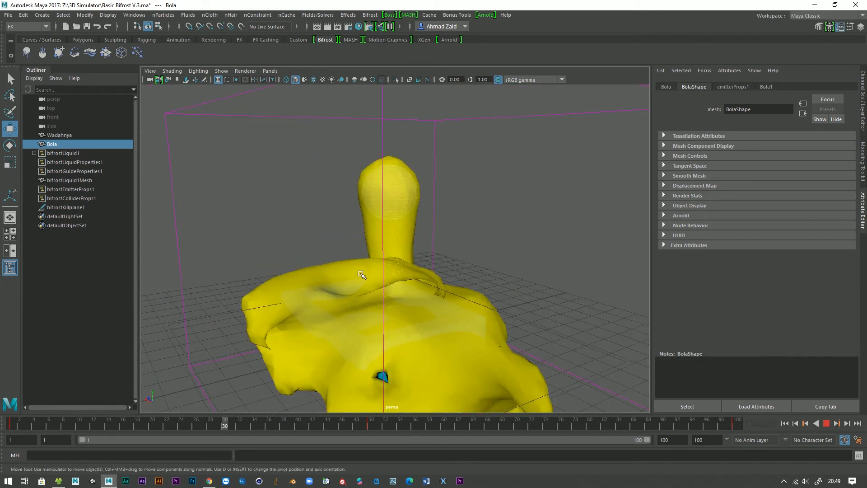
pyautogui.scroll(-3, 361, 274)
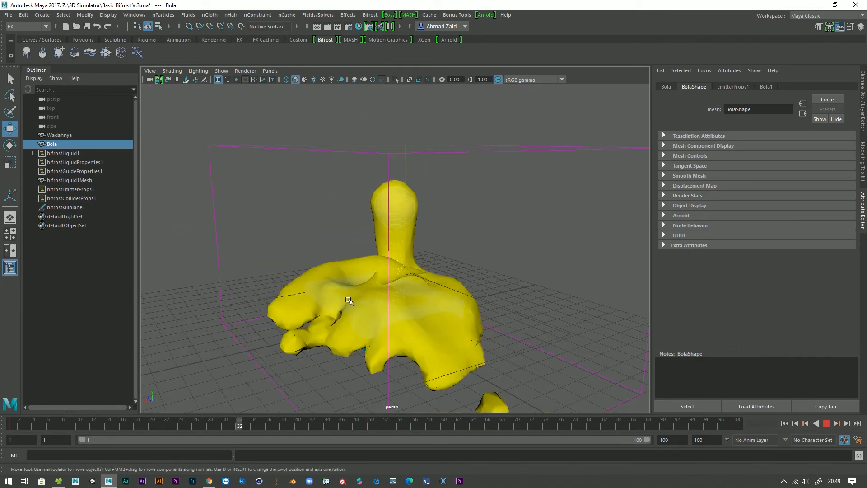
pyautogui.scroll(-5, 354, 299)
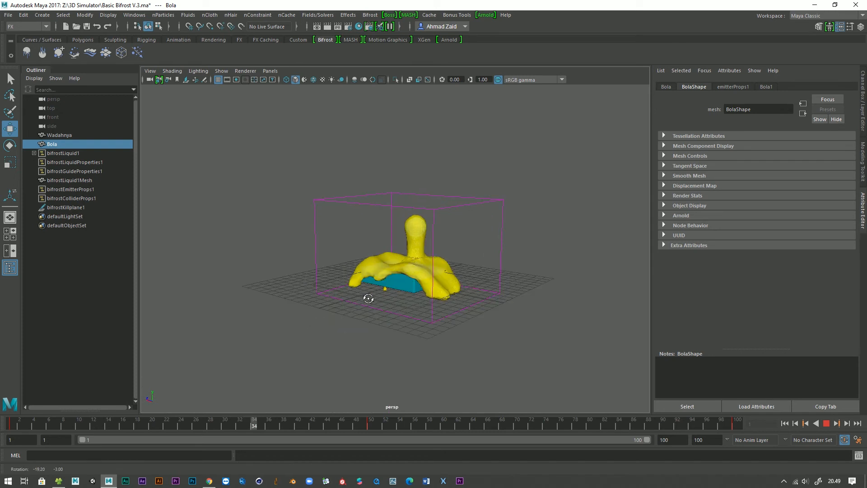
pyautogui.keyDown('alt'); pyautogui.moveTo(368, 296); pyautogui.dragTo(393, 293); pyautogui.keyUp('alt')
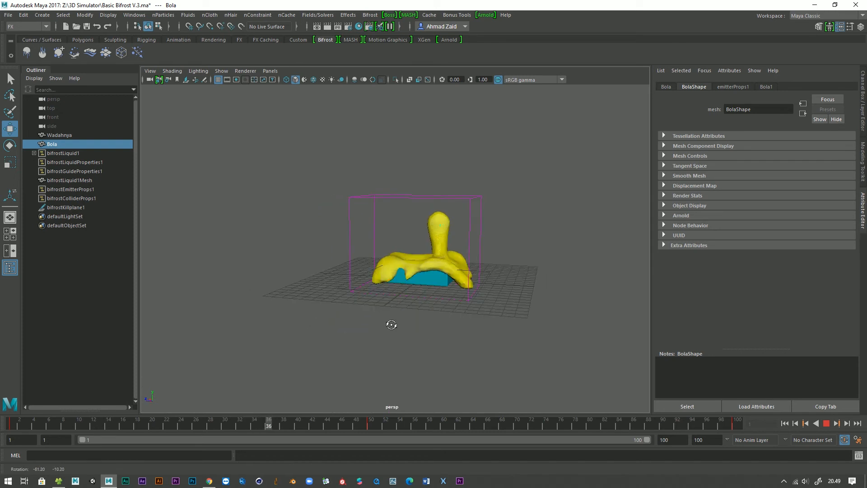
pyautogui.keyDown('alt'); pyautogui.moveTo(387, 351); pyautogui.dragTo(388, 369, button='right'); pyautogui.keyUp('alt')
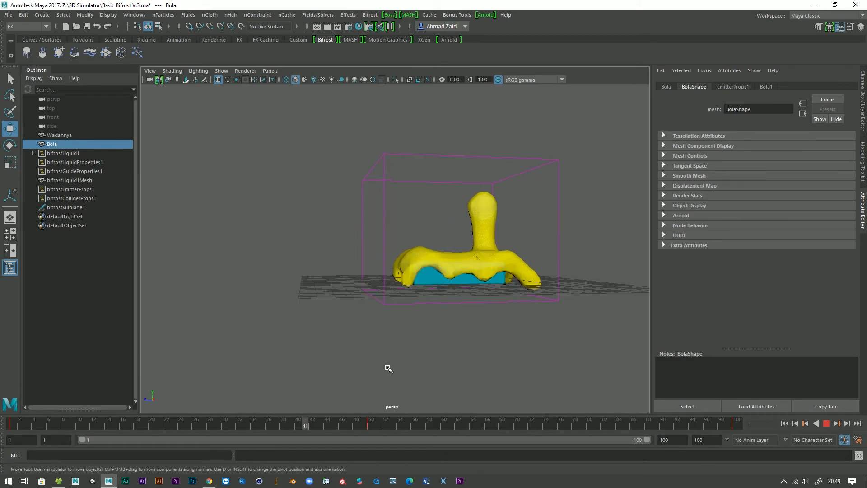
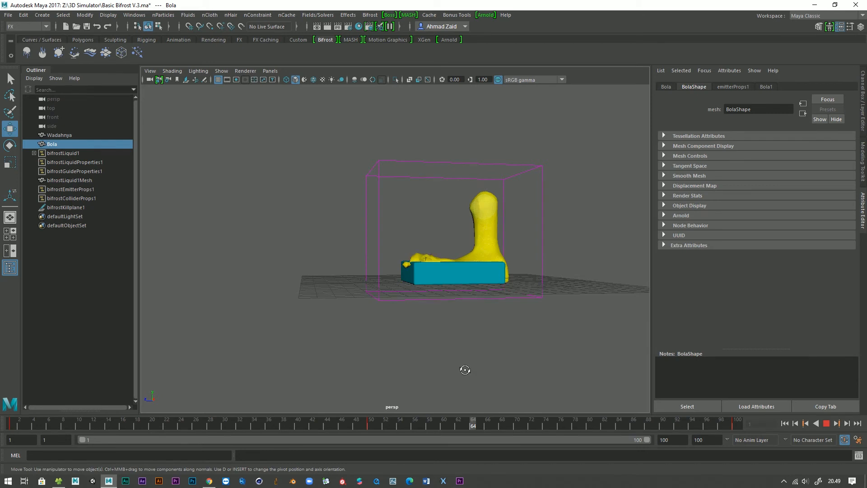
pyautogui.keyDown('alt'); pyautogui.moveTo(459, 367); pyautogui.dragTo(455, 371); pyautogui.keyUp('alt')
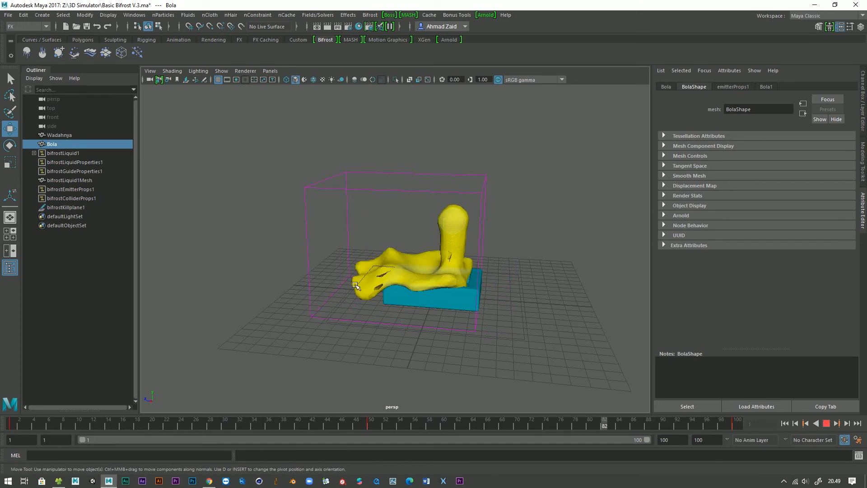
pyautogui.scroll(4, 356, 285)
pyautogui.keyDown('alt'); pyautogui.moveTo(356, 285); pyautogui.dragTo(374, 284); pyautogui.keyUp('alt')
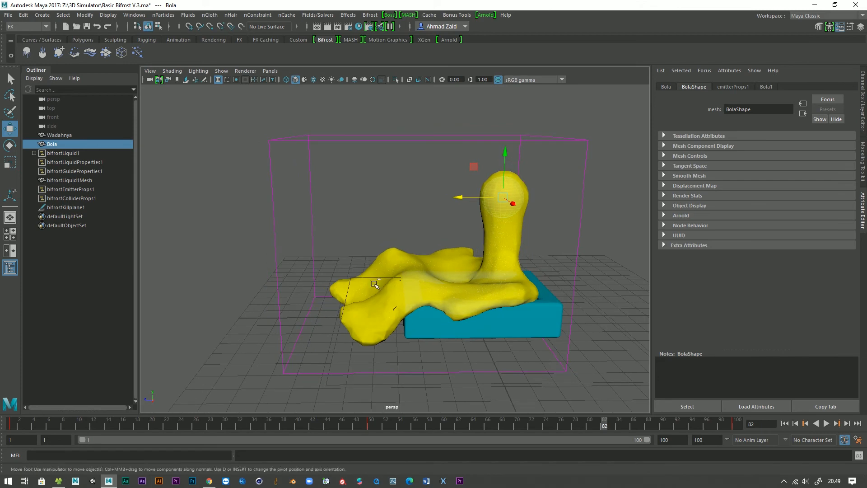
# Save the scene with the animated sphere.
pyautogui.hotkey('ctrl', 's')
pyautogui.press('w')
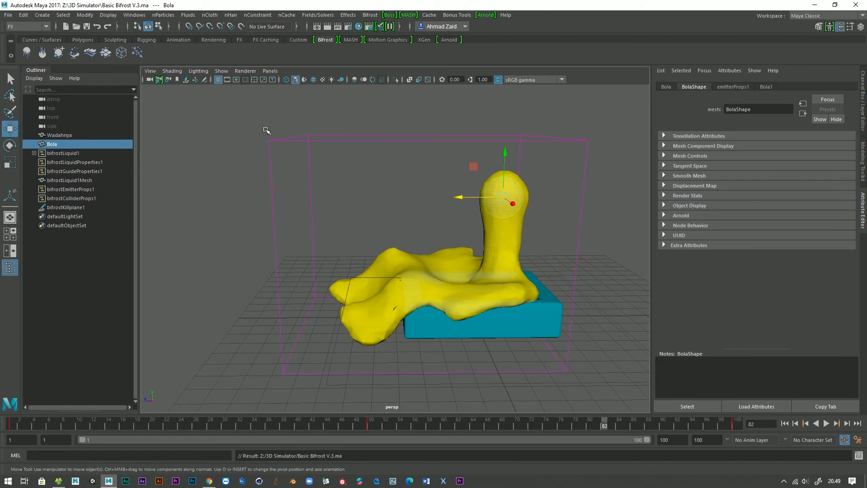
# Select the Bifrost liquid and open the options for Compute and Cache to Disk.
pyautogui.click(305, 175)
pyautogui.keyDown('alt'); pyautogui.moveTo(272, 172); pyautogui.dragTo(287, 186); pyautogui.keyUp('alt')
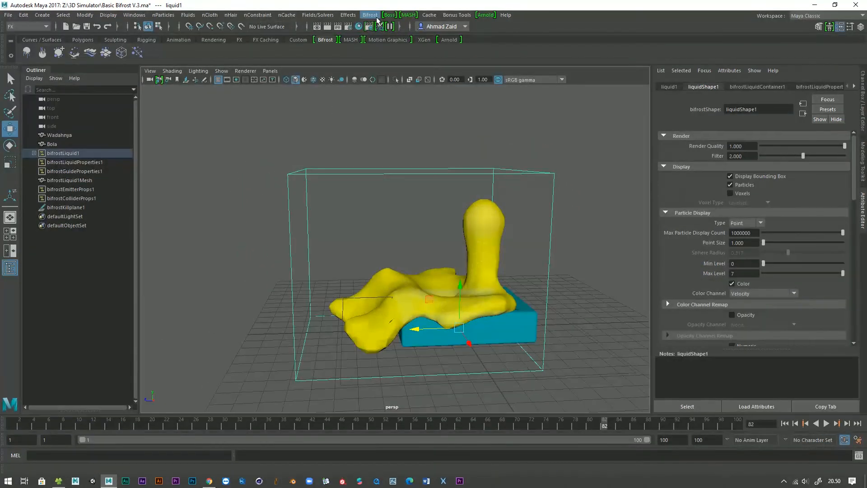
pyautogui.click(370, 15)
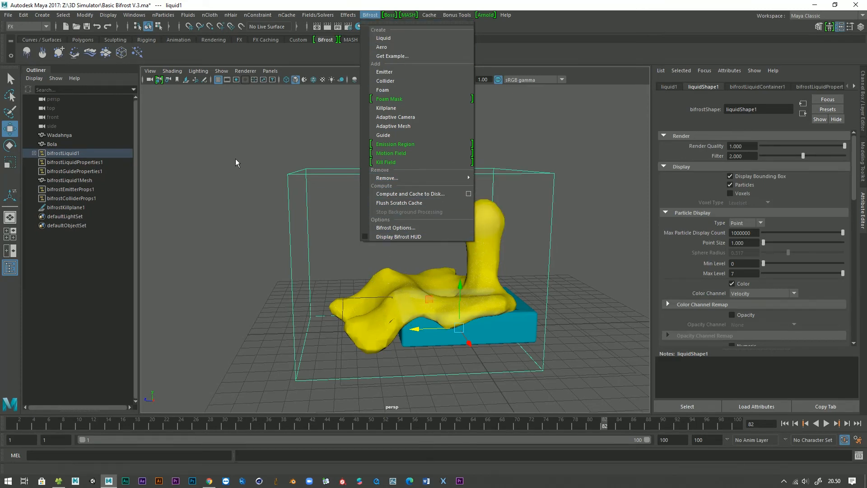
pyautogui.moveTo(267, 143); pyautogui.dragTo(328, 243)
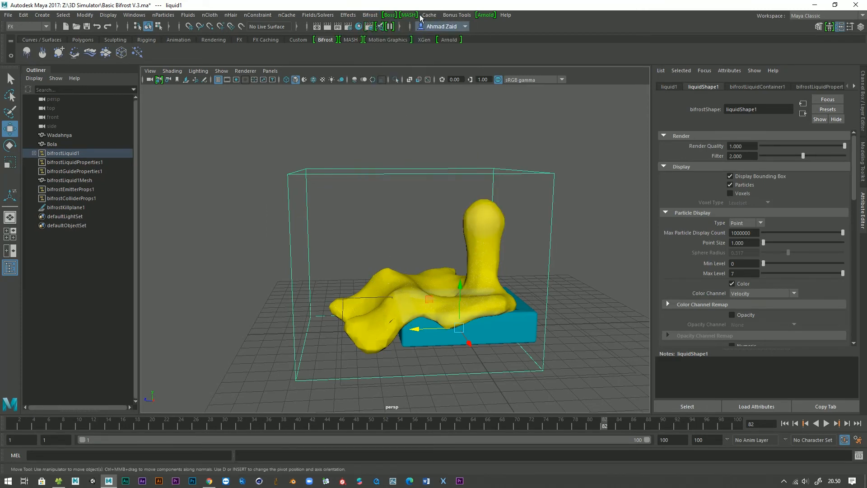
pyautogui.click(370, 15)
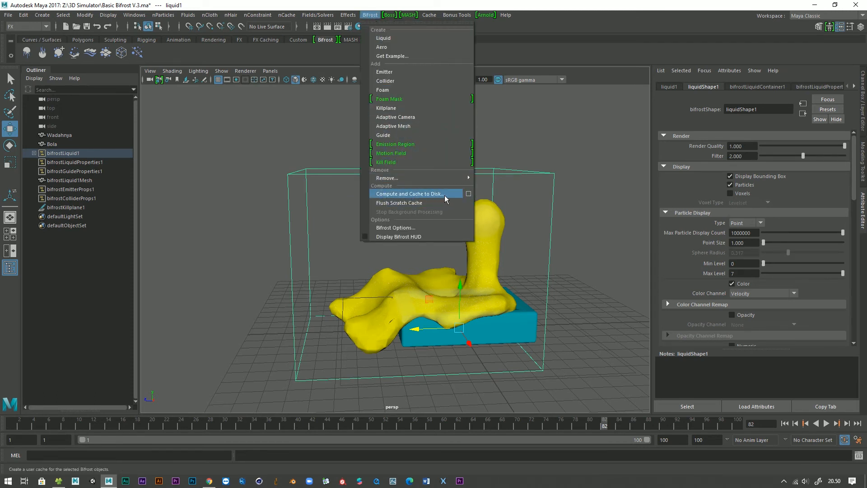
pyautogui.click(468, 194)
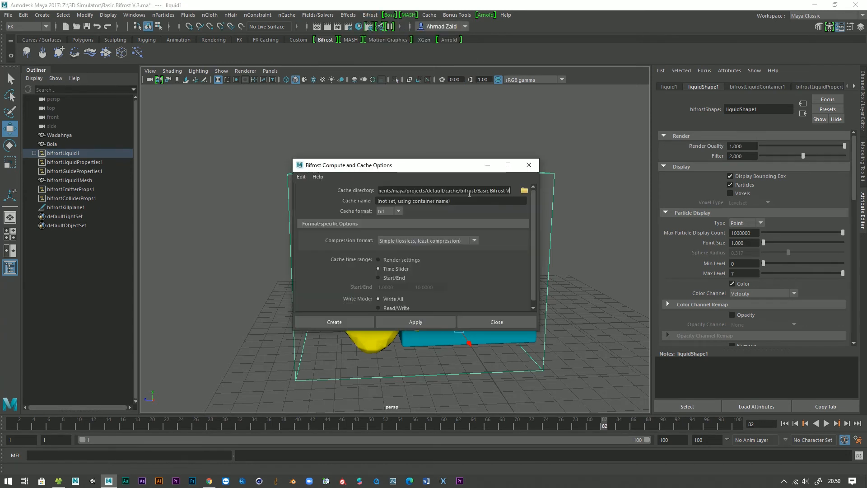
# Examine the Bifrost liquid's container, shape and transform settings and the Liquid Cache and Solid Cache settings in its liquid properties.
pyautogui.click(70, 153)
pyautogui.scroll(-10, 711, 287)
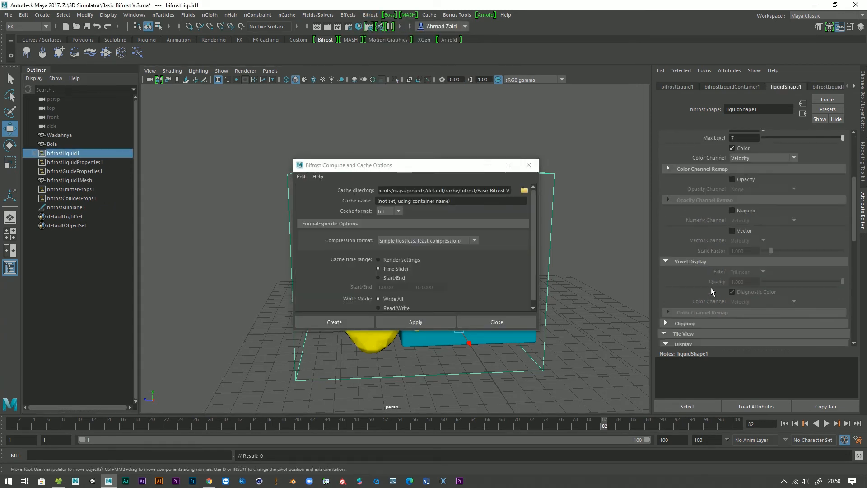
pyautogui.scroll(-4, 703, 306)
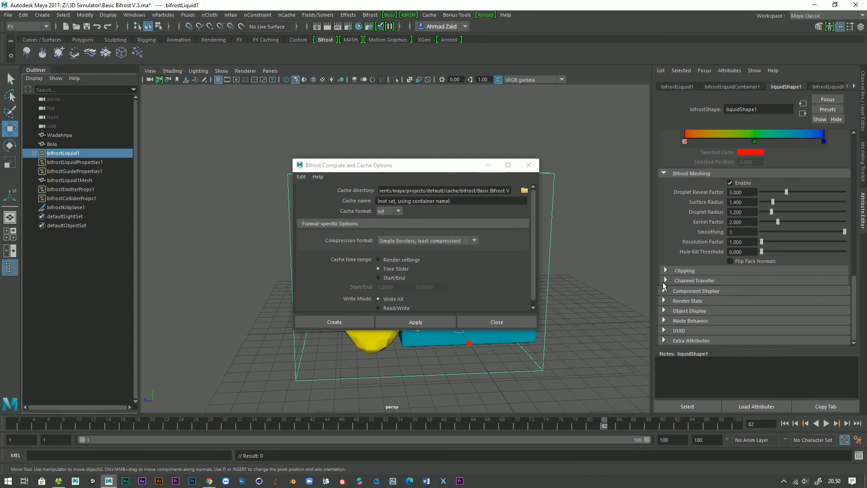
pyautogui.click(748, 86)
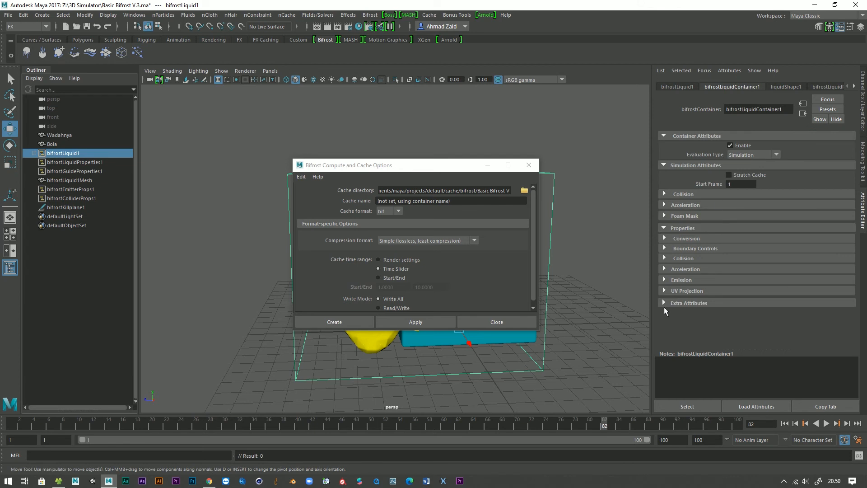
pyautogui.click(689, 87)
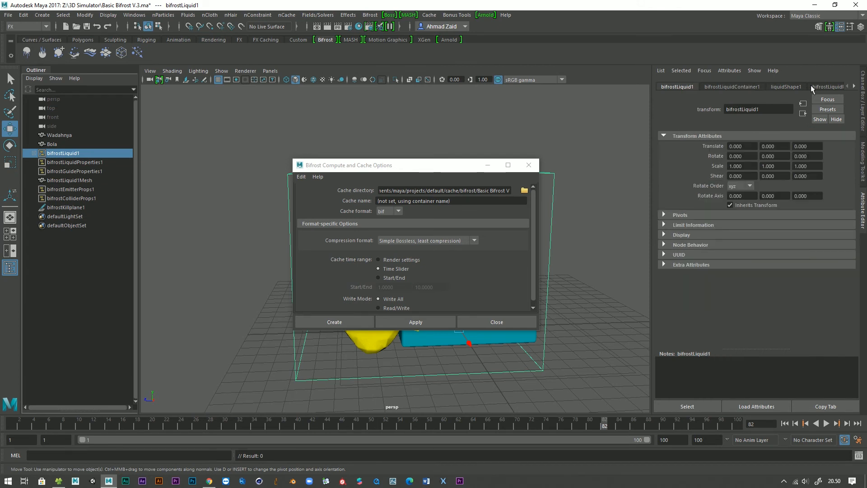
pyautogui.click(784, 85)
pyautogui.click(829, 86)
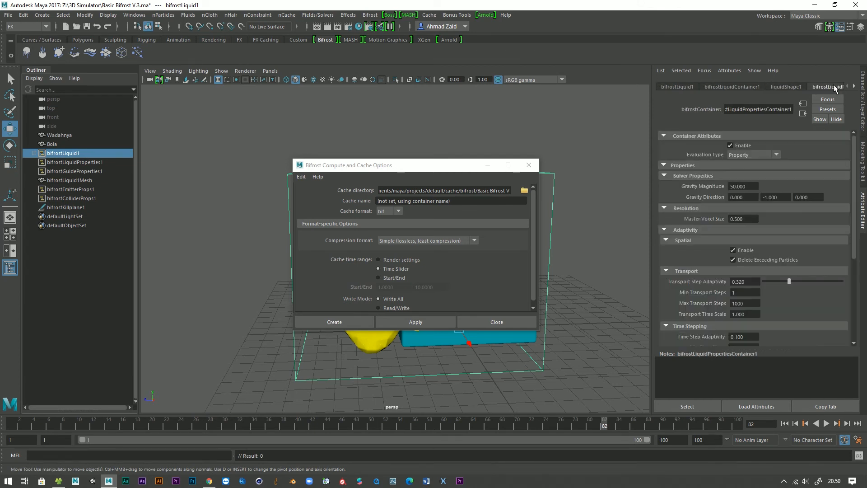
pyautogui.scroll(-5, 709, 286)
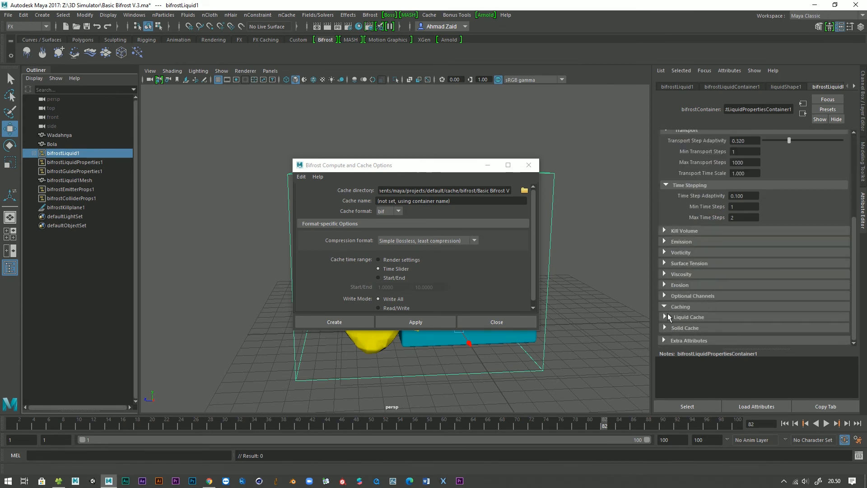
pyautogui.click(665, 317)
pyautogui.scroll(-2, 696, 316)
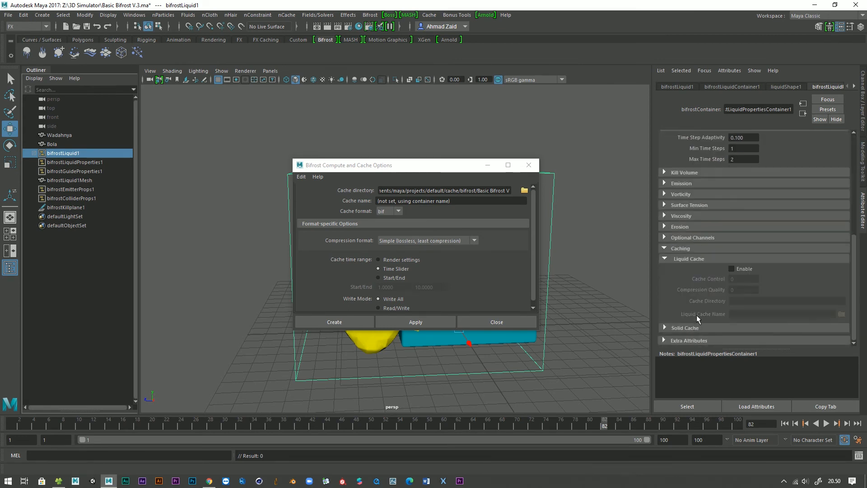
pyautogui.click(665, 327)
pyautogui.scroll(-2, 724, 316)
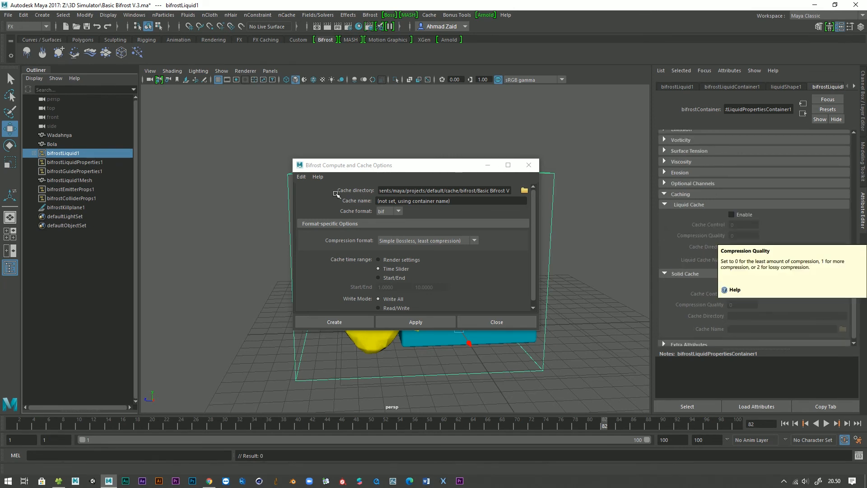
# Set the cache directory for the Bifrost Compute and Cache to Z:/3D Simulator.
pyautogui.click(524, 190)
pyautogui.click(524, 190)
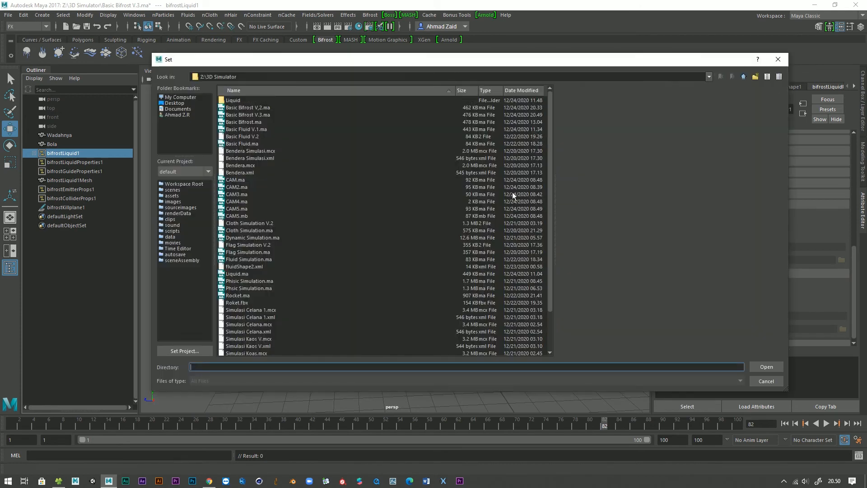
pyautogui.click(753, 367)
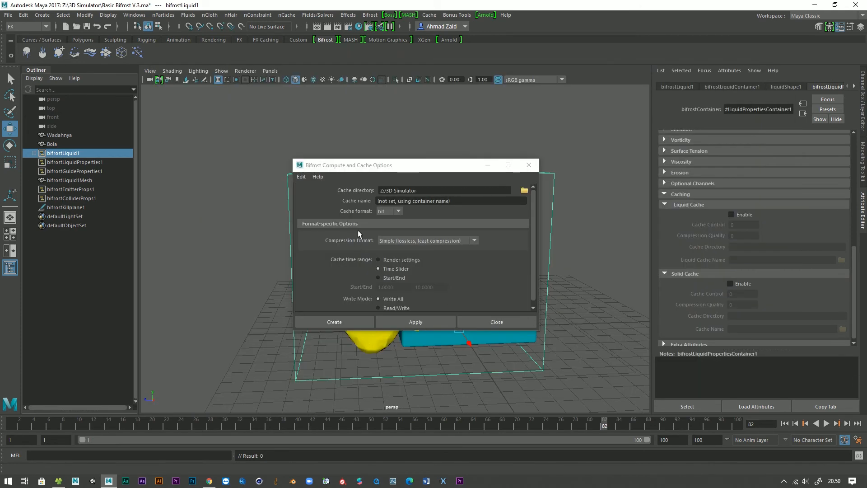
# Name the cache "LIquid Kuning" and enlarge the cache options dialog to show all its settings.
pyautogui.moveTo(463, 203); pyautogui.dragTo(331, 206)
pyautogui.write('Liquid')
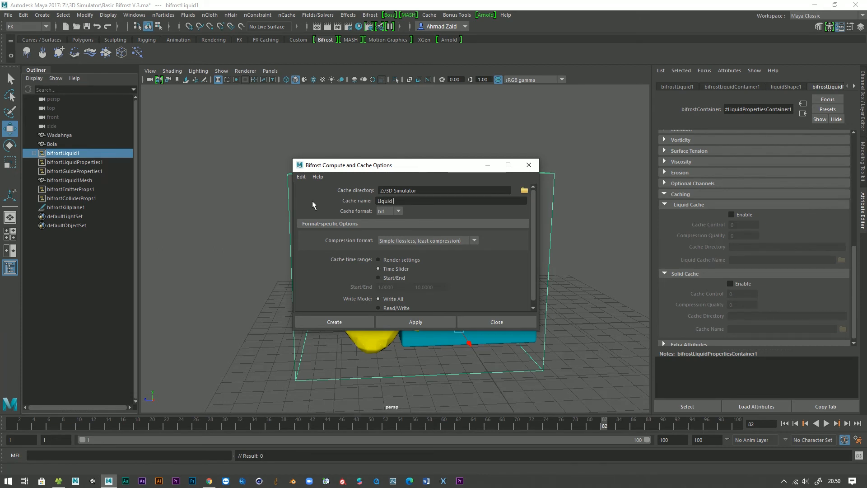
pyautogui.write(' Kunint')
pyautogui.press('BackSpace')
pyautogui.write('g')
pyautogui.click(396, 220)
pyautogui.moveTo(414, 330); pyautogui.dragTo(415, 374)
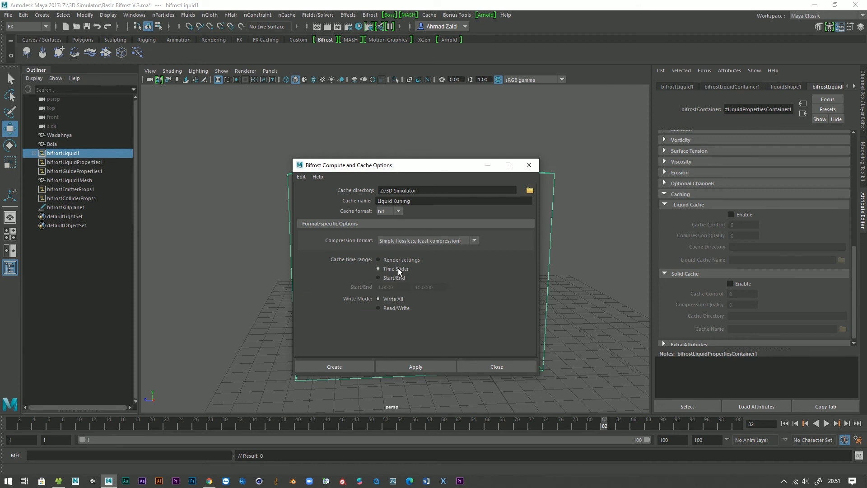
# Create the cache with Simple (lossless, least compression) compression, the Time Slider range and Write All mode.
pyautogui.click(461, 240)
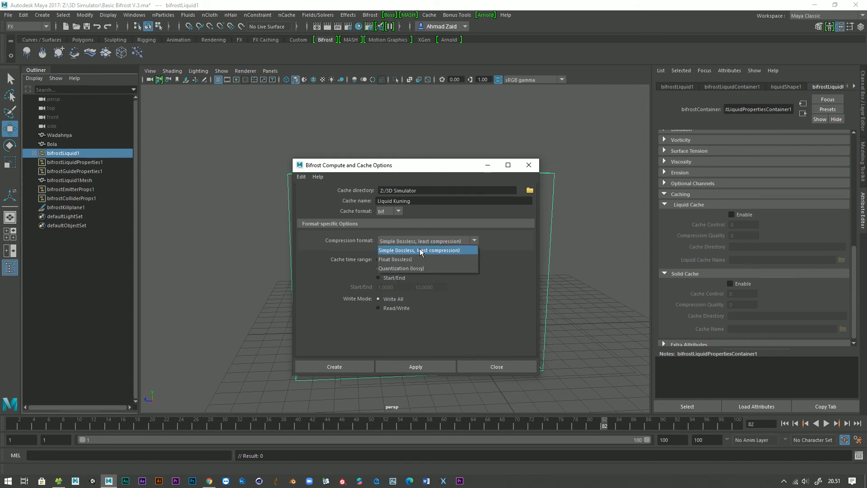
pyautogui.click(493, 268)
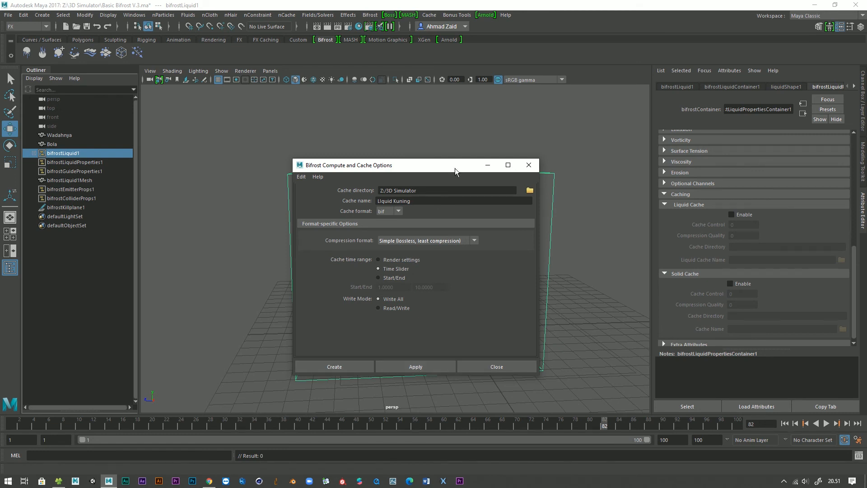
pyautogui.moveTo(454, 167); pyautogui.dragTo(742, 144)
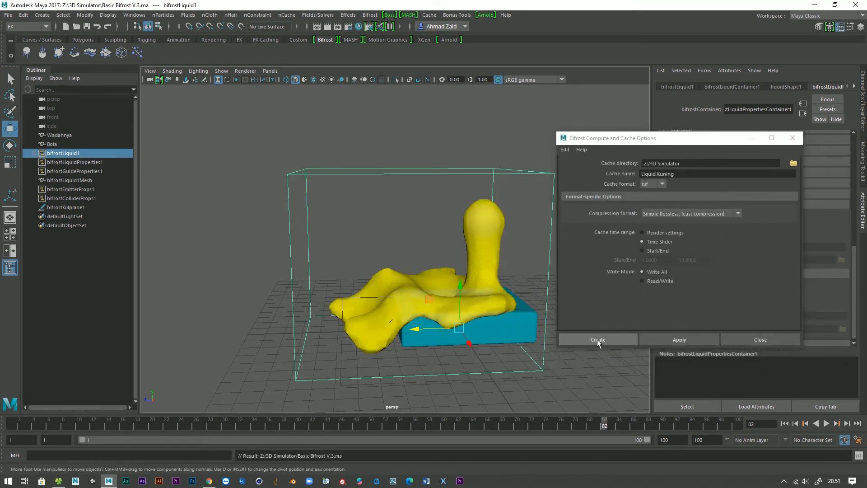
pyautogui.click(597, 339)
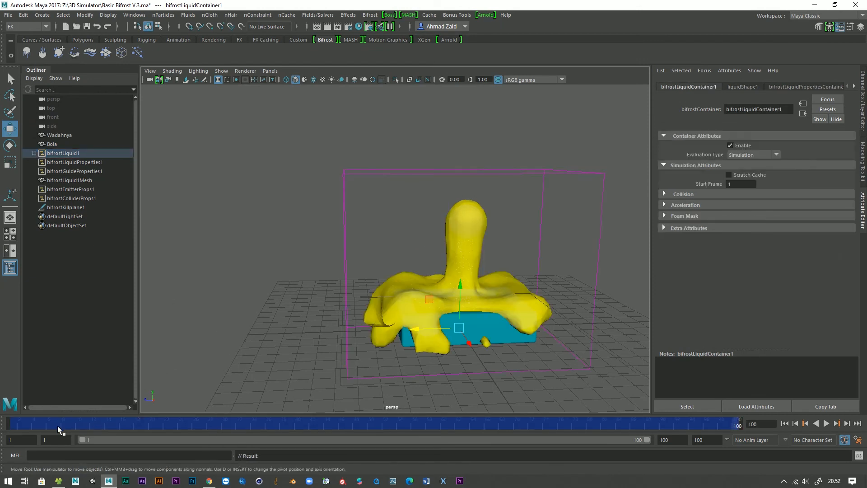
# Play the cached simulation from the beginning of the timeline to check the liquid.
pyautogui.click(13, 426)
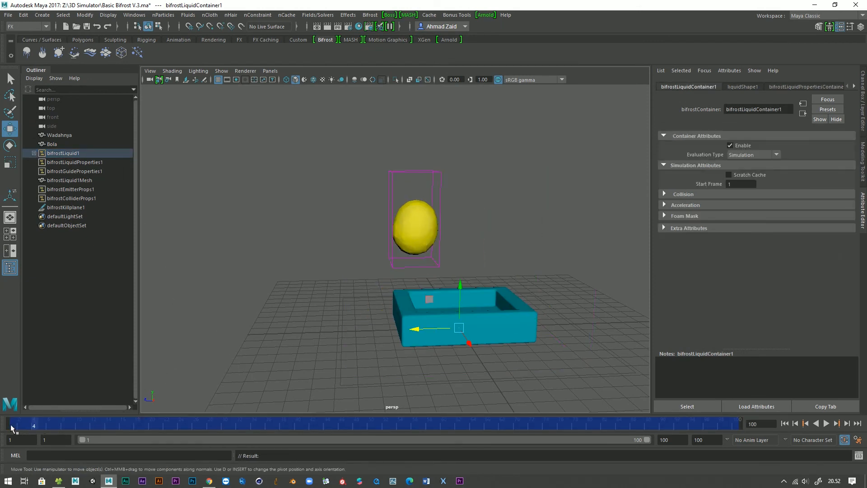
pyautogui.hotkey('alt', 'v')
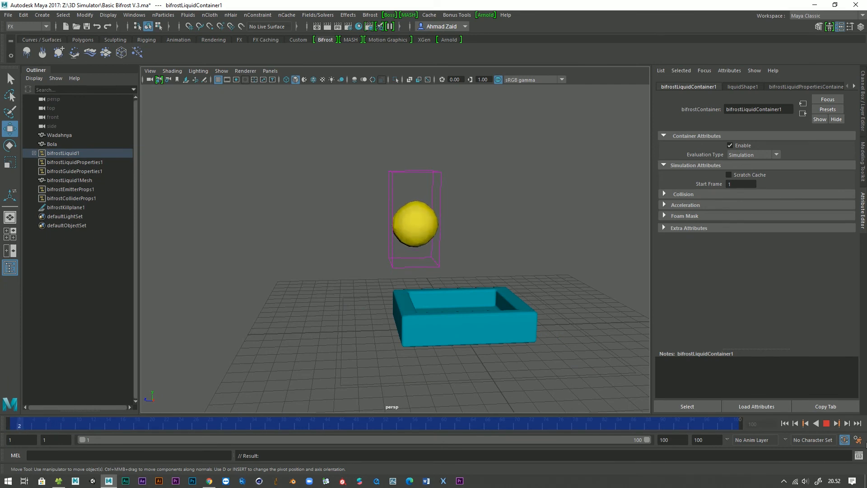
pyautogui.click(827, 426)
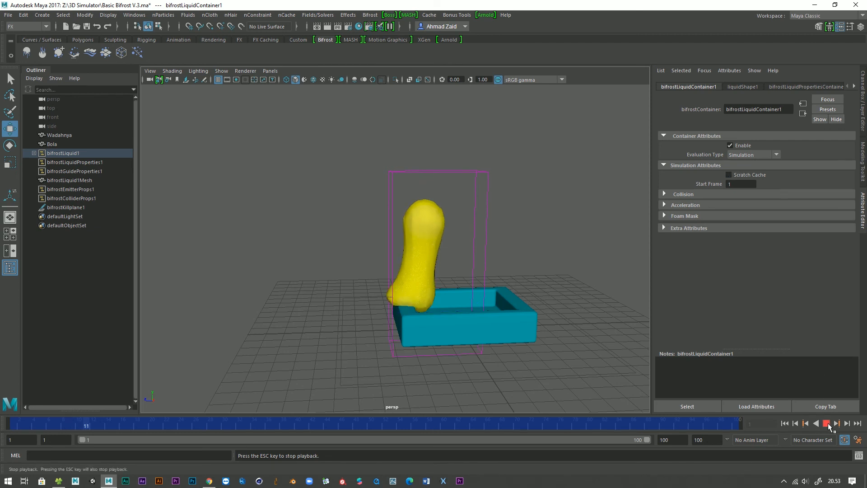
pyautogui.click(728, 175)
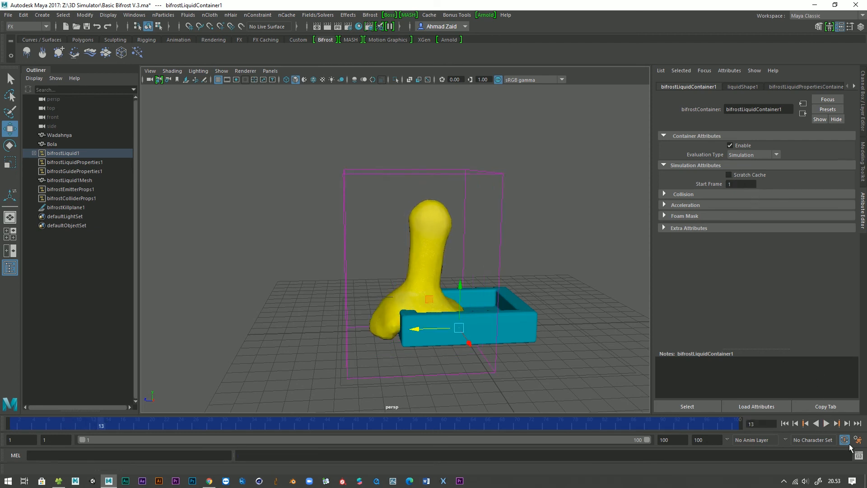
pyautogui.click(826, 423)
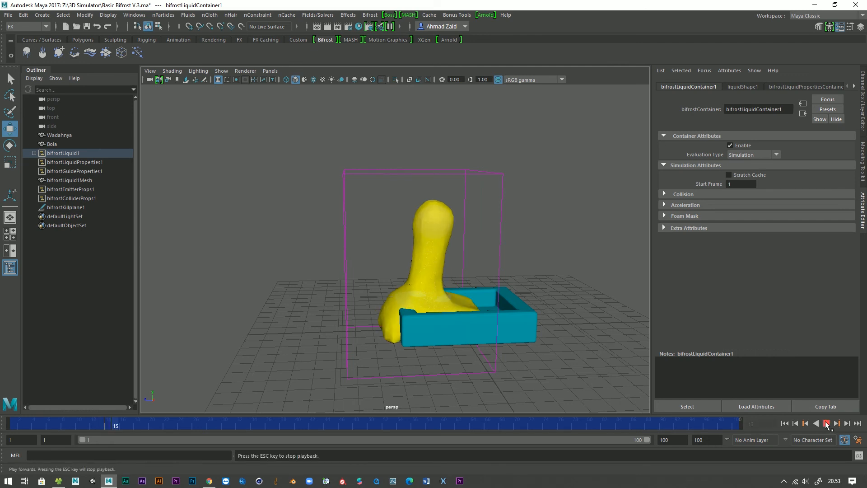
pyautogui.rightClick(718, 427)
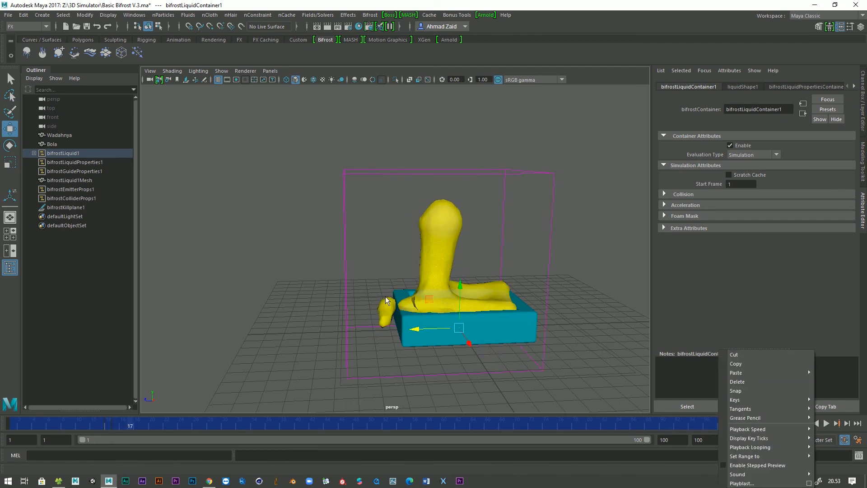
# Select the Bifrost liquid and review the Liquid Cache and Solid Cache settings in its liquid properties.
pyautogui.click(61, 153)
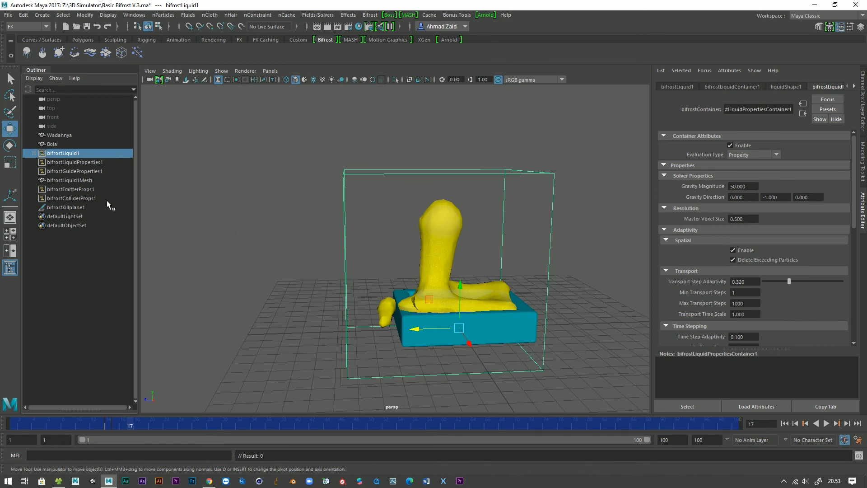
pyautogui.scroll(-10, 687, 263)
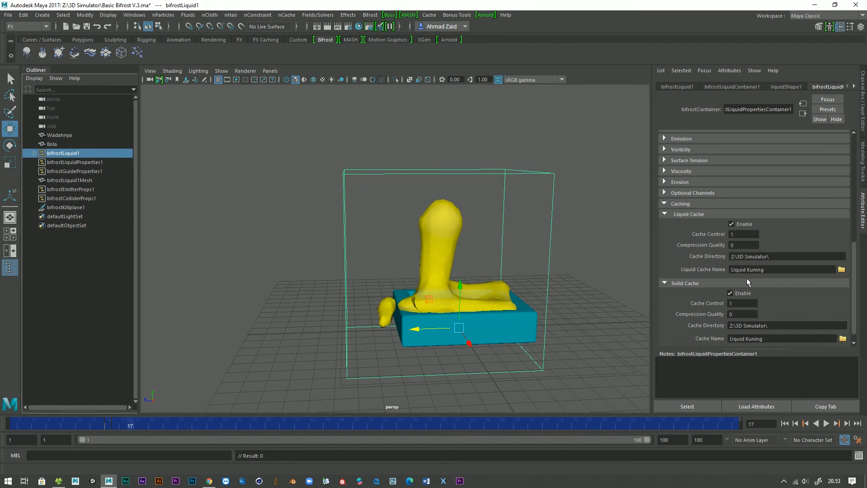
pyautogui.scroll(-1, 747, 279)
pyautogui.scroll(-5, 543, 346)
pyautogui.keyDown('alt'); pyautogui.moveTo(545, 347); pyautogui.dragTo(498, 353); pyautogui.keyUp('alt')
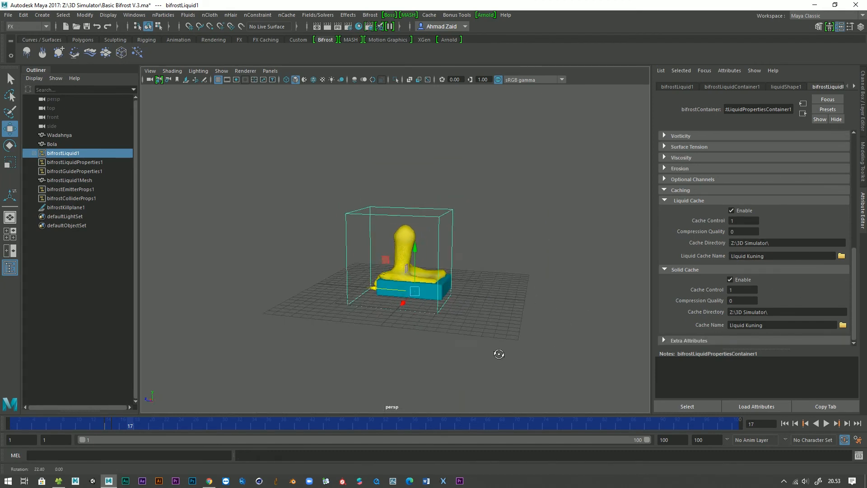
pyautogui.scroll(4, 497, 354)
# Switch to File Explorer and inspect the cached files in the Solids and voxel_liquid folders inside LIquid Kuning.
pyautogui.click(59, 481)
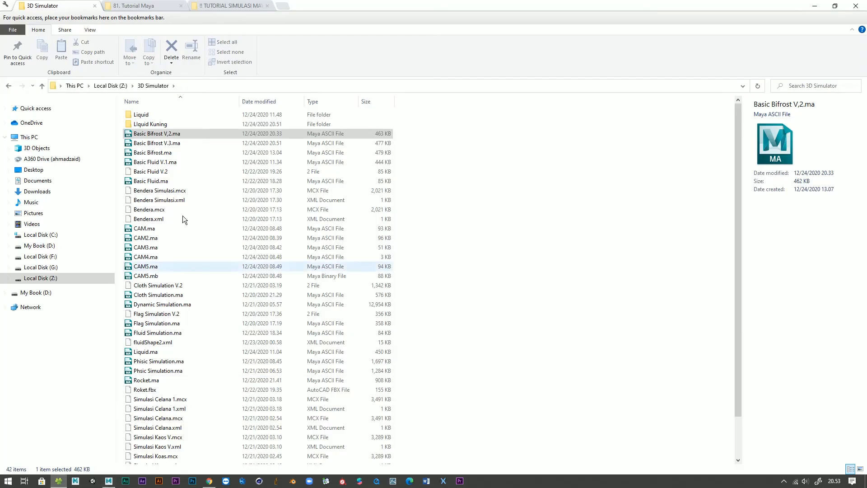
pyautogui.click(156, 119)
pyautogui.doubleClick(156, 125)
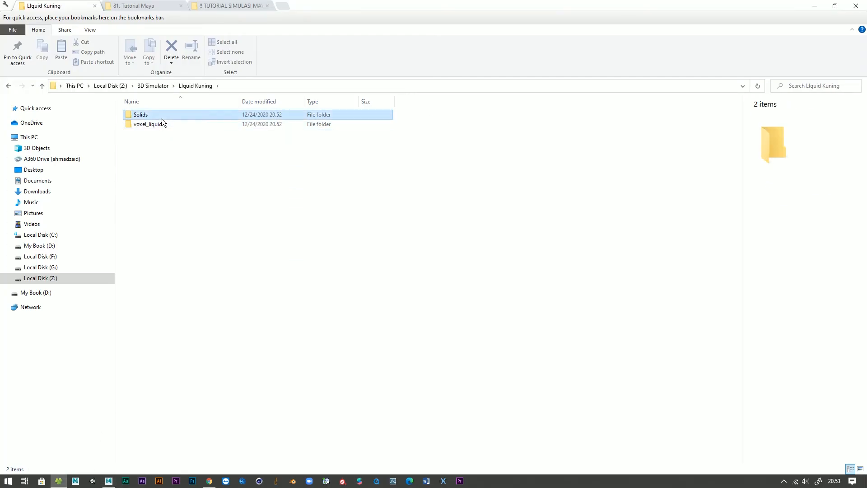
pyautogui.doubleClick(162, 118)
pyautogui.scroll(-5, 256, 245)
pyautogui.scroll(-16, 300, 280)
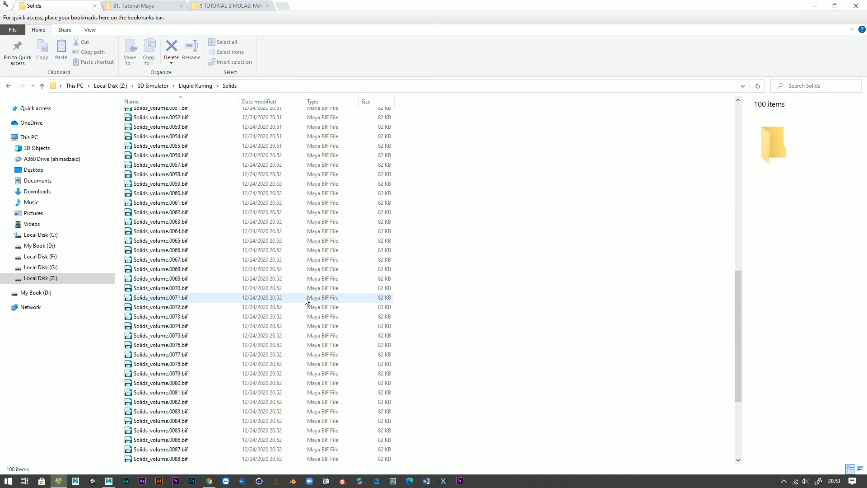
pyautogui.hotkey('alt', 'Left')
pyautogui.doubleClick(209, 123)
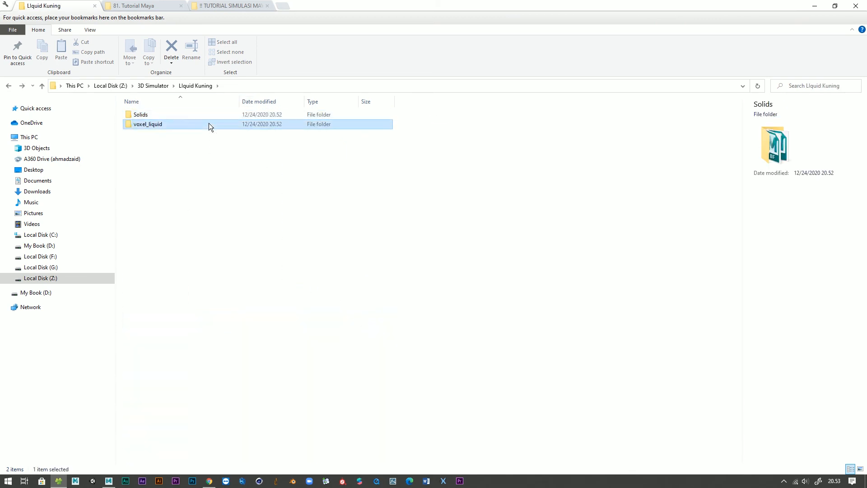
pyautogui.scroll(-5, 382, 202)
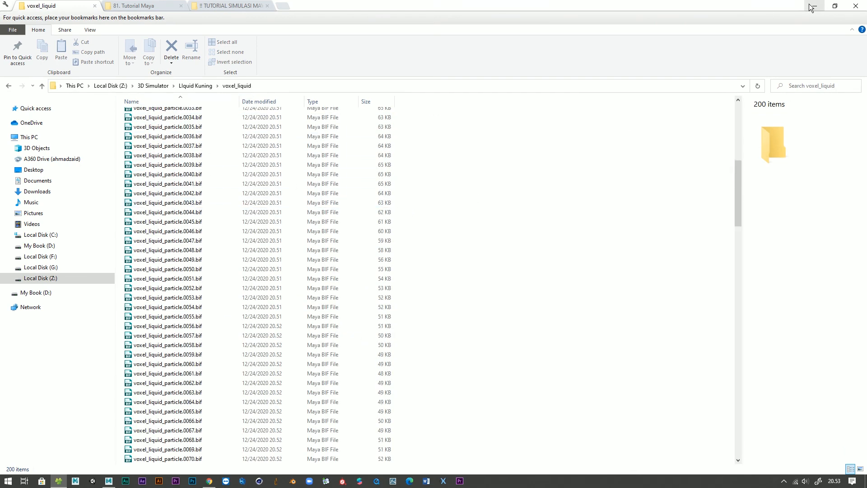
pyautogui.click(815, 6)
# Return to the first frame in Maya and save the scene with the cached liquid.
pyautogui.click(787, 423)
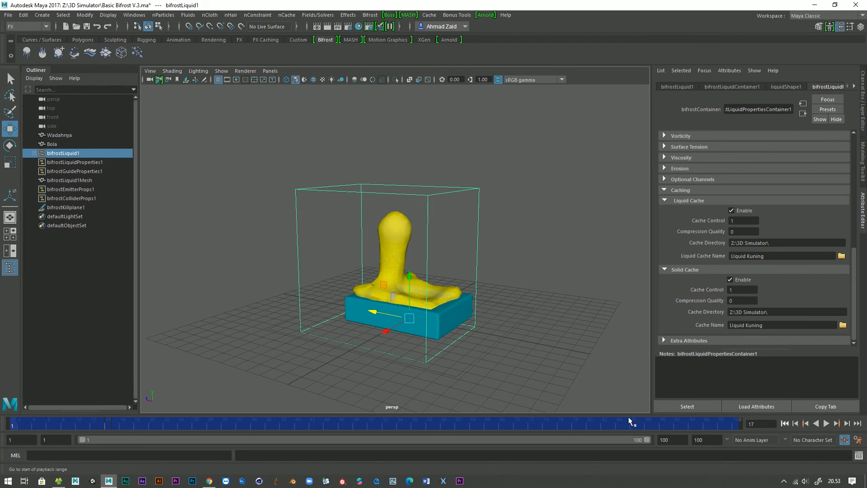
pyautogui.hotkey('ctrl', 's')
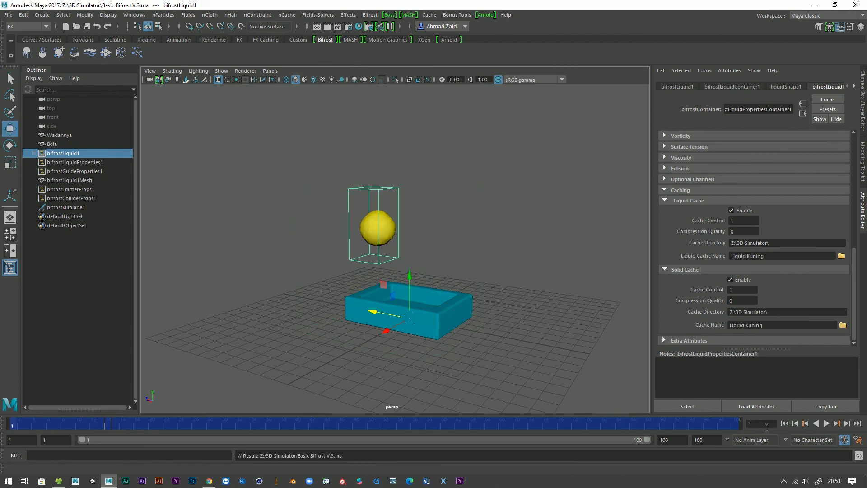
# Adjust the timeline's playback speed, play the cached simulation from frame 1, and rewind to the start.
pyautogui.rightClick(698, 422)
pyautogui.moveTo(725, 378)
pyautogui.click(676, 373)
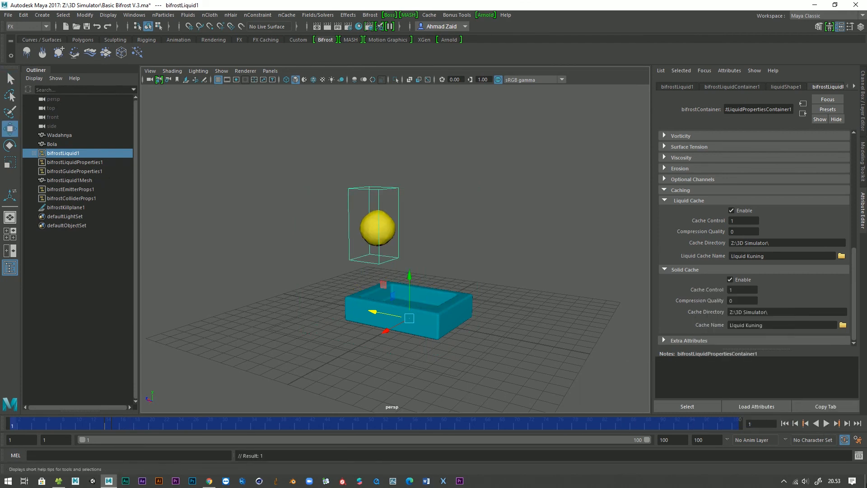
pyautogui.click(826, 423)
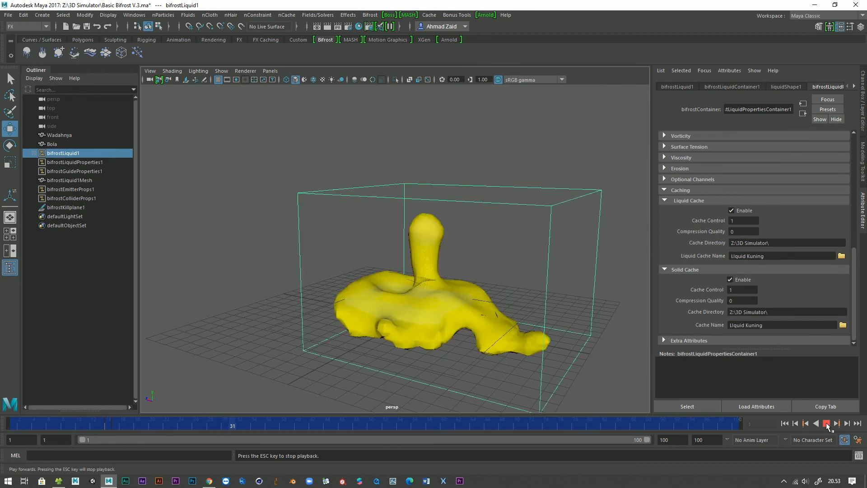
pyautogui.click(785, 424)
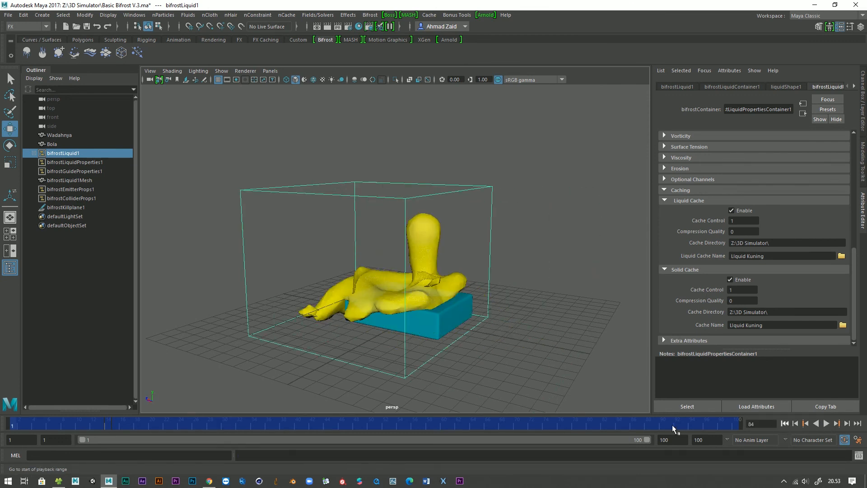
# Set the timeline's playback speed to Play Every Frame, Max Real-time and play the cached simulation from frame 1.
pyautogui.rightClick(672, 426)
pyautogui.moveTo(719, 429)
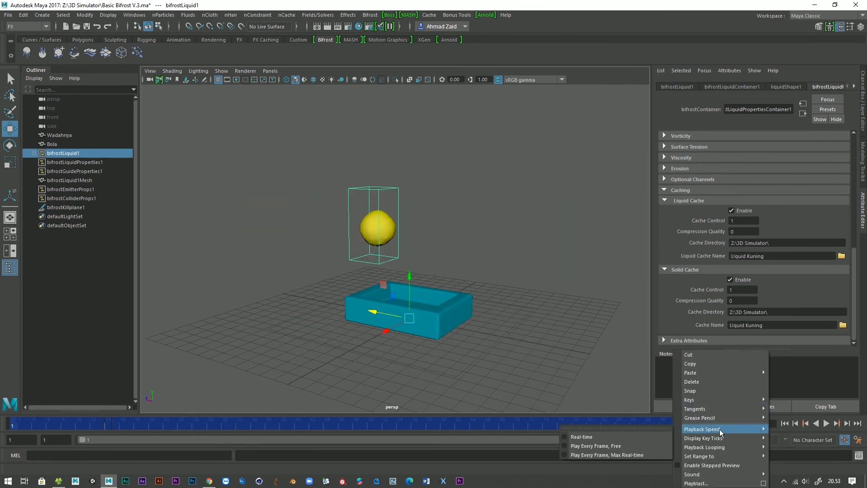
pyautogui.click(626, 453)
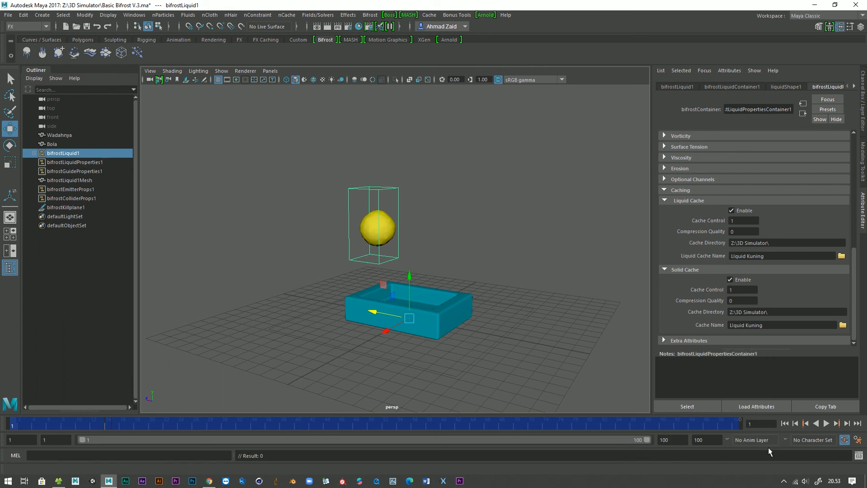
pyautogui.click(826, 423)
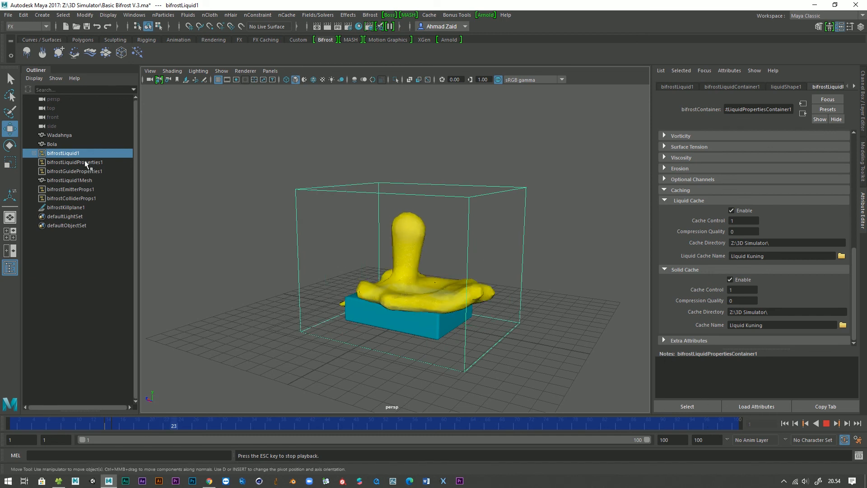
# Toggle the visibility of the Bola sphere during playback, stop the playback, and select the sphere again.
pyautogui.click(65, 143)
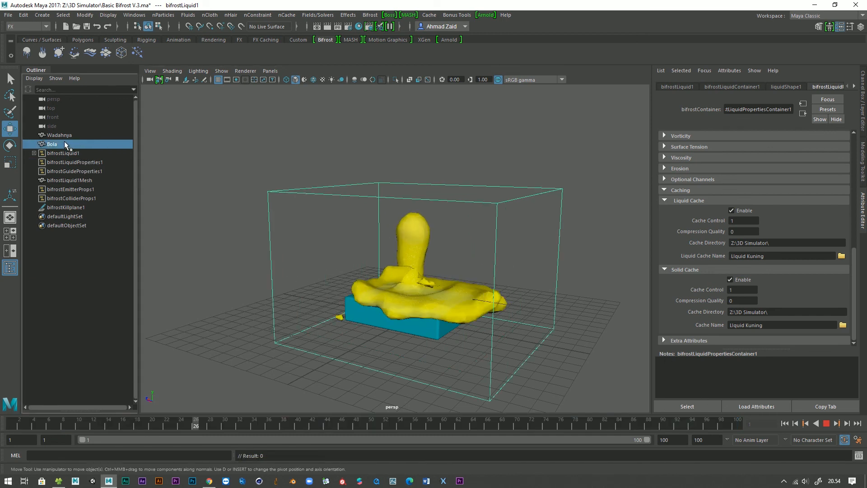
pyautogui.hotkey('ctrl', 'h')
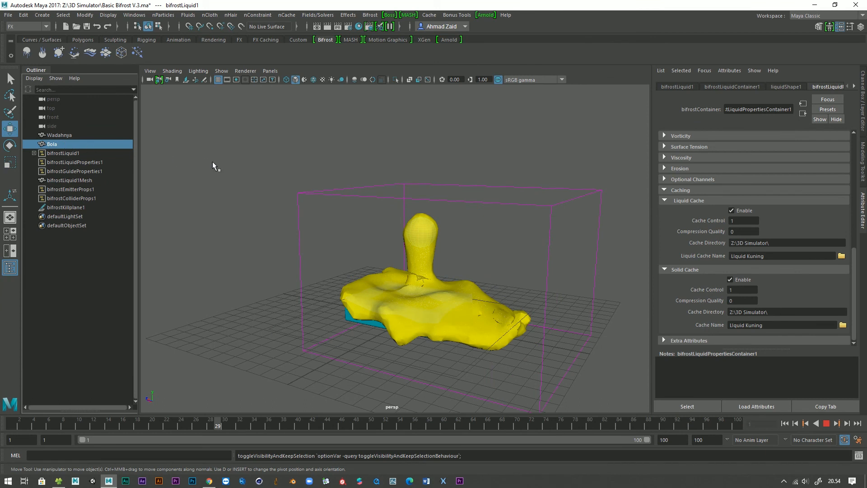
pyautogui.click(259, 177)
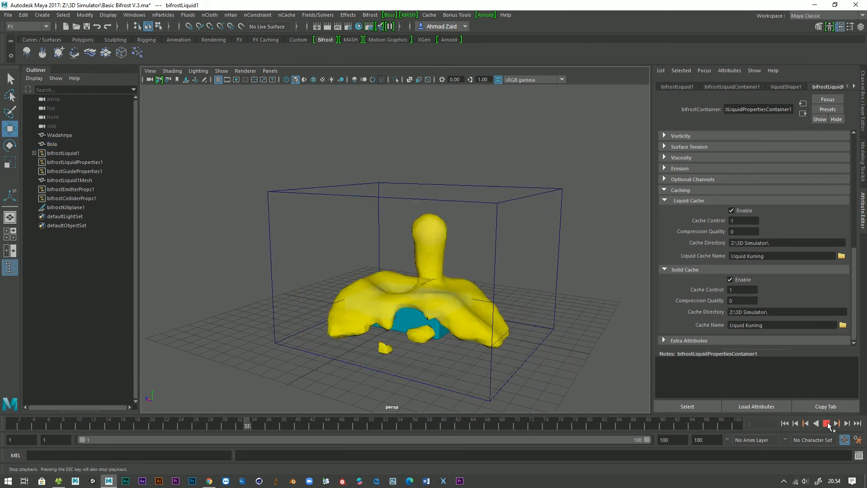
pyautogui.click(828, 425)
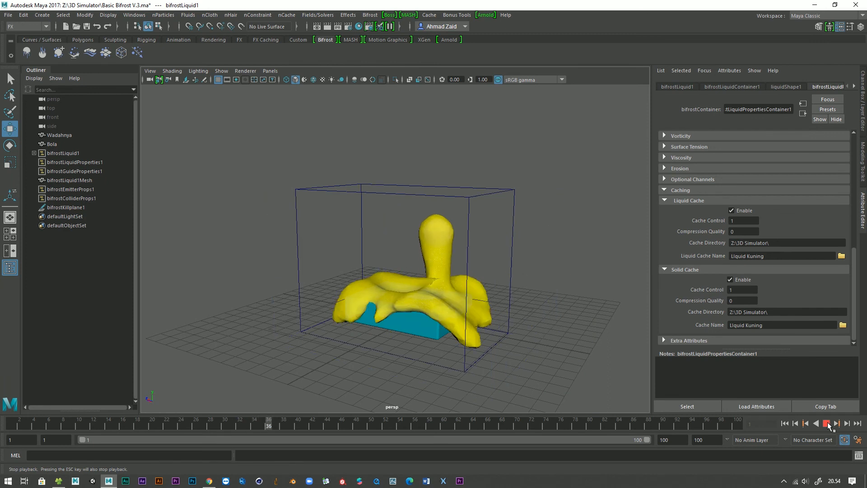
pyautogui.click(69, 144)
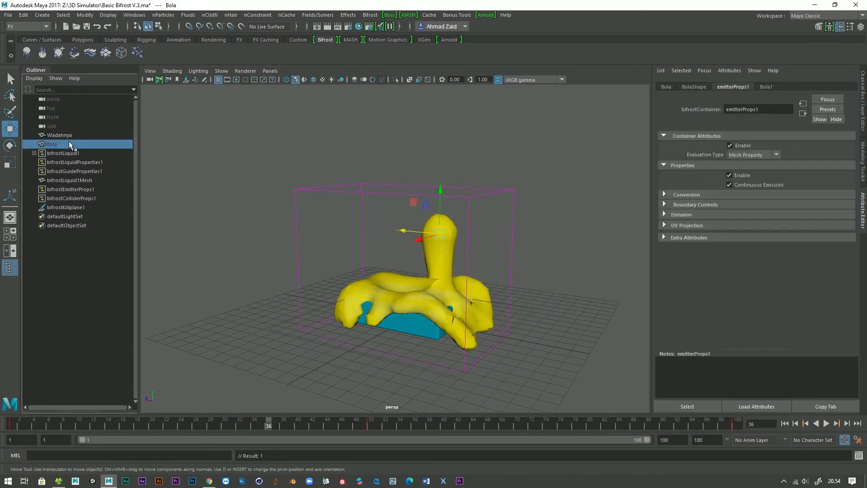
# Hide the Wadahnya container, play the cached liquid without it, stop the playback, and show the container again.
pyautogui.click(64, 135)
pyautogui.press('h')
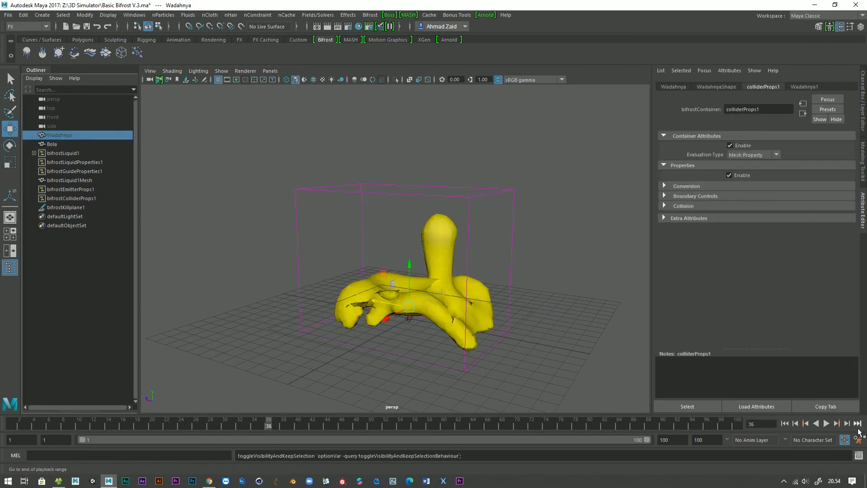
pyautogui.click(826, 424)
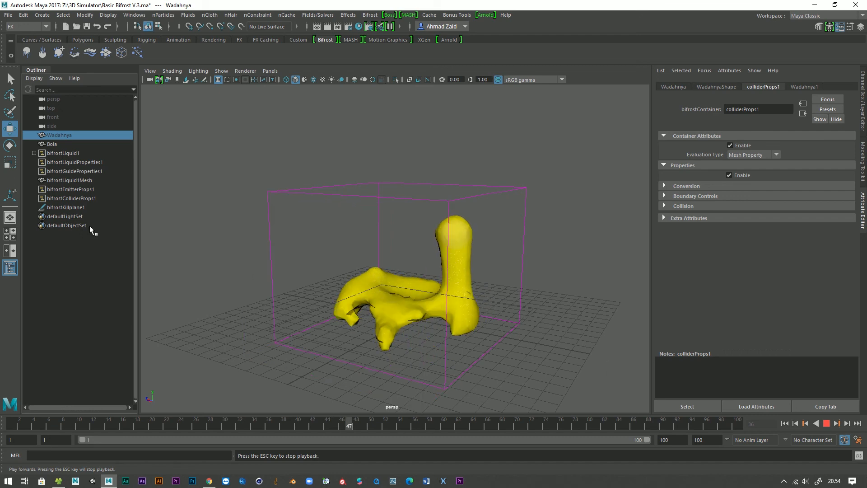
pyautogui.press('Escape')
pyautogui.press('h')
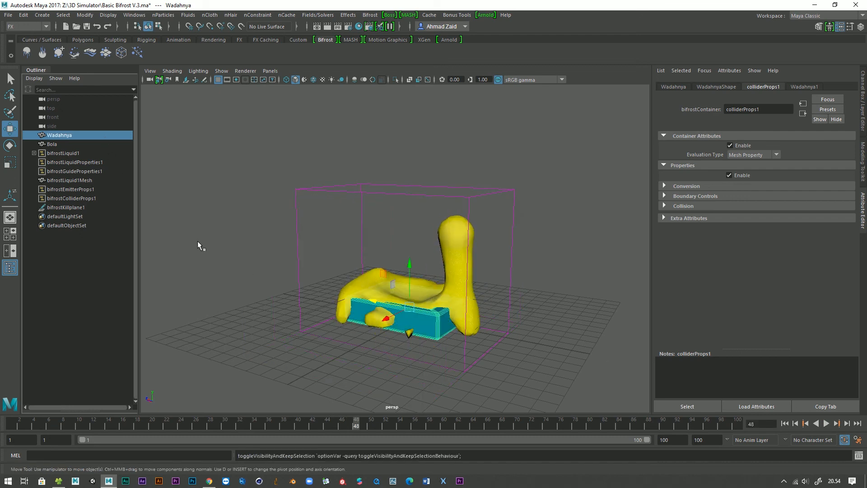
# Clear the selection, return to the first frame, and play the cached simulation with the whole scene in view.
pyautogui.click(298, 285)
pyautogui.scroll(3, 298, 286)
pyautogui.scroll(2, 299, 286)
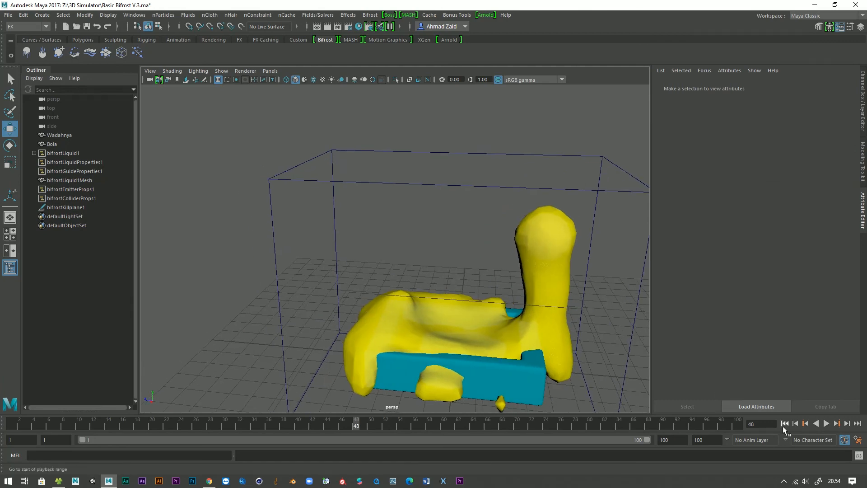
pyautogui.click(783, 424)
pyautogui.keyDown('alt'); pyautogui.moveTo(412, 345); pyautogui.dragTo(345, 335); pyautogui.keyUp('alt')
pyautogui.keyDown('alt'); pyautogui.moveTo(345, 335); pyautogui.dragTo(324, 273, button='right'); pyautogui.keyUp('alt')
pyautogui.click(827, 423)
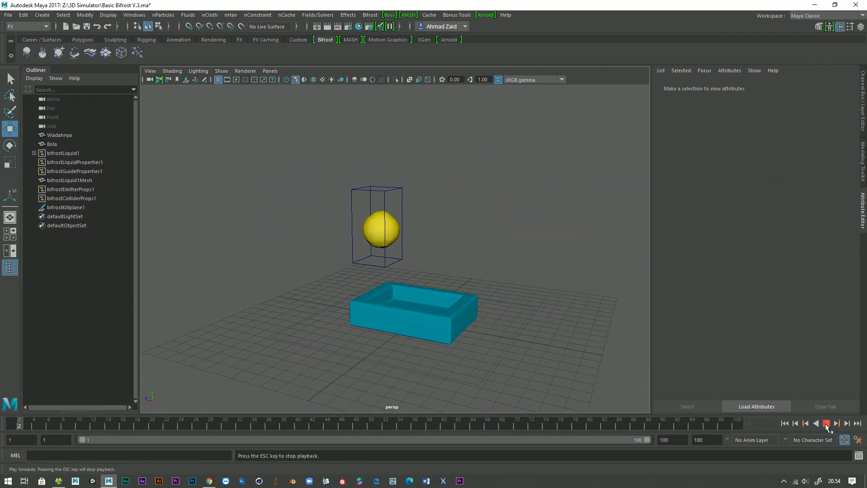